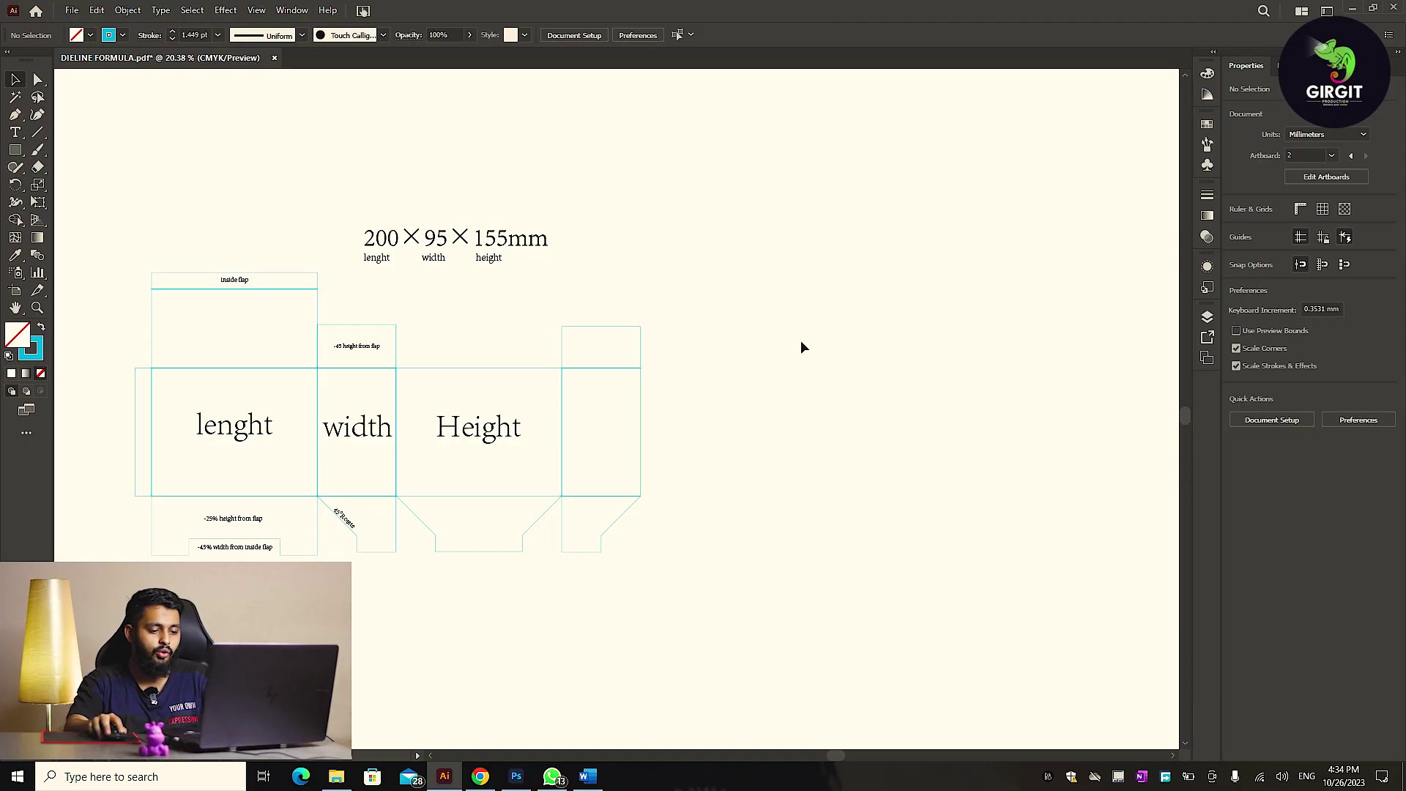
# Choose the Rectangle tool (M) and start a rectangle with exact dimensions.
pyautogui.press('m')
pyautogui.click(808, 365)
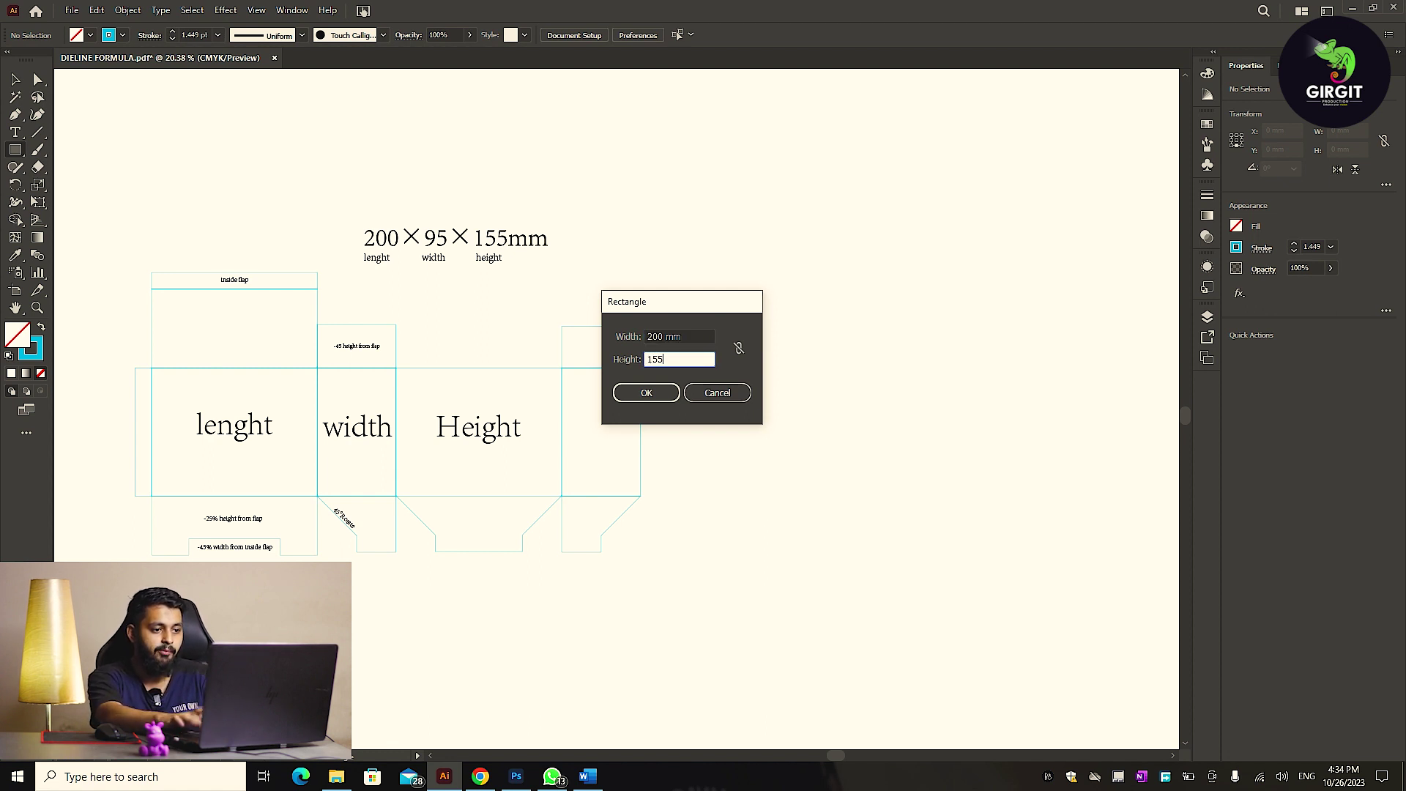
# Create the 200 mm wide, 155 mm tall length-panel rectangle on the artboard.
pyautogui.click(631, 393)
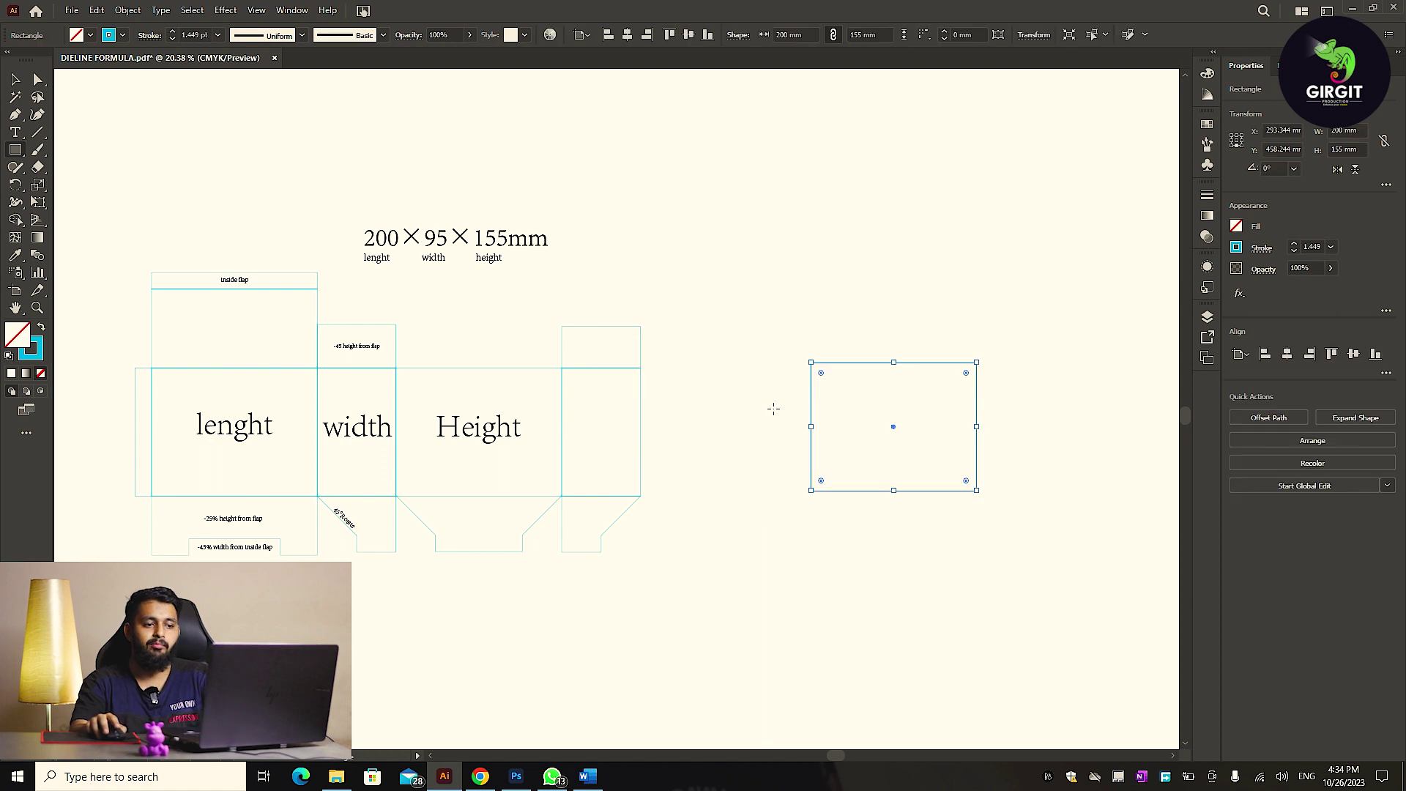
pyautogui.moveTo(947, 322); pyautogui.dragTo(872, 474)
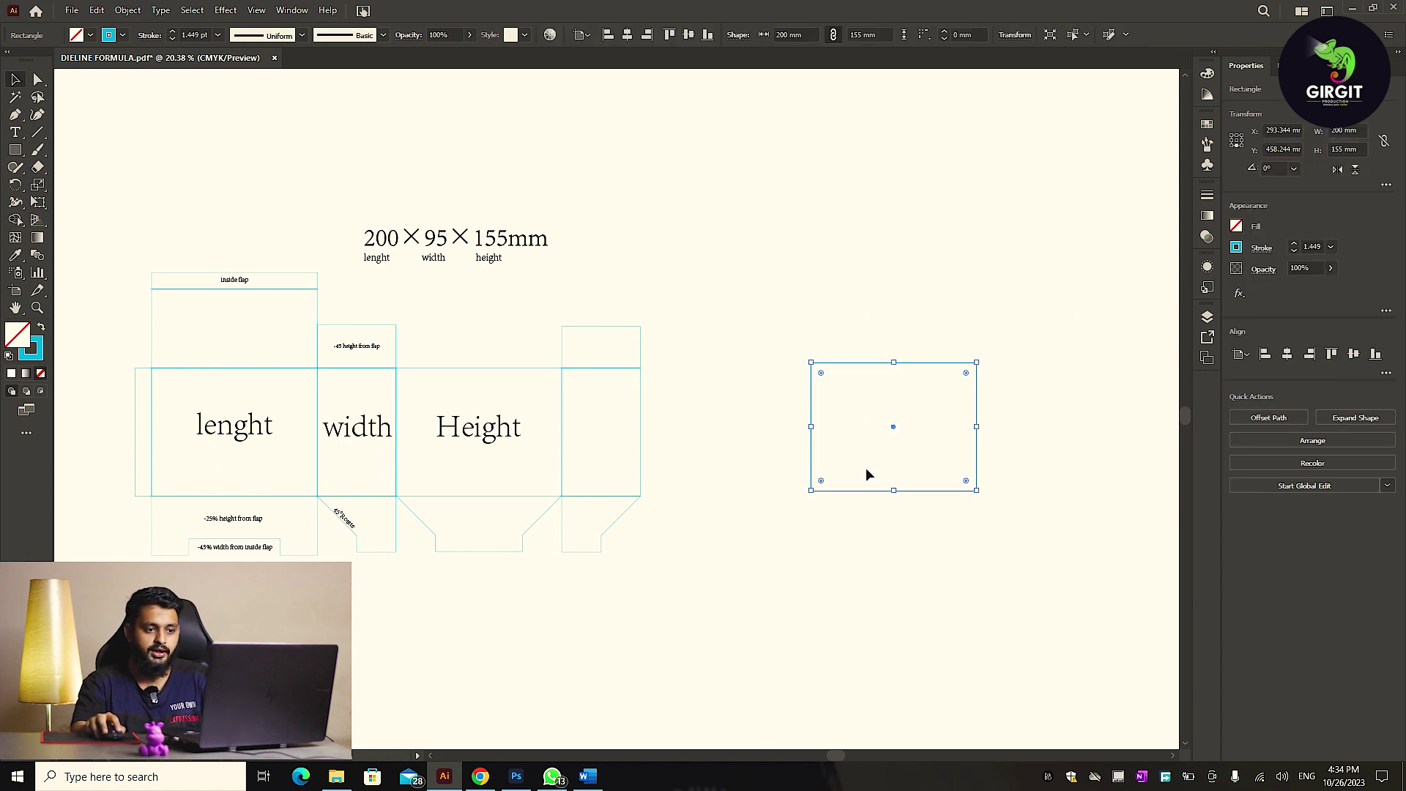
pyautogui.click(1084, 322)
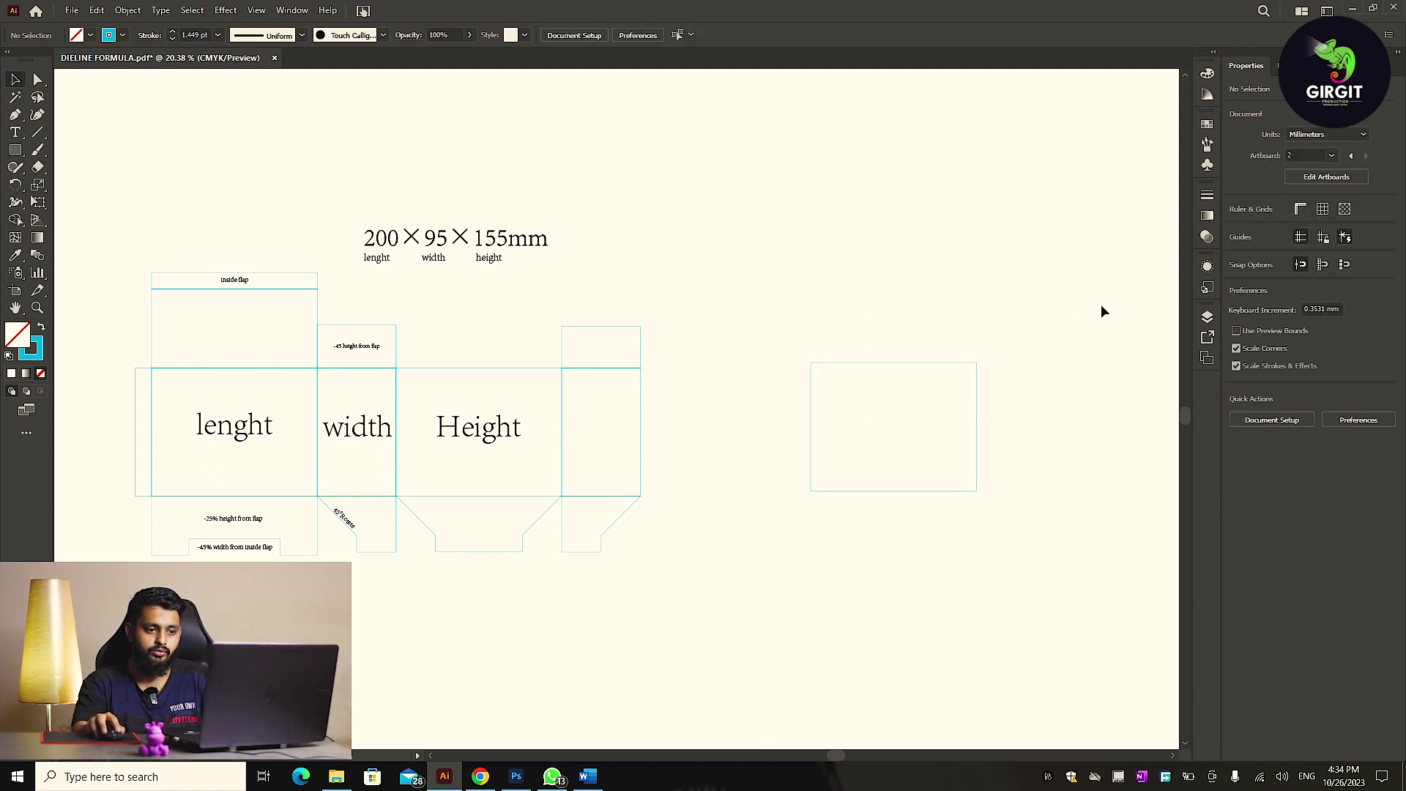
pyautogui.moveTo(1116, 305); pyautogui.dragTo(857, 466)
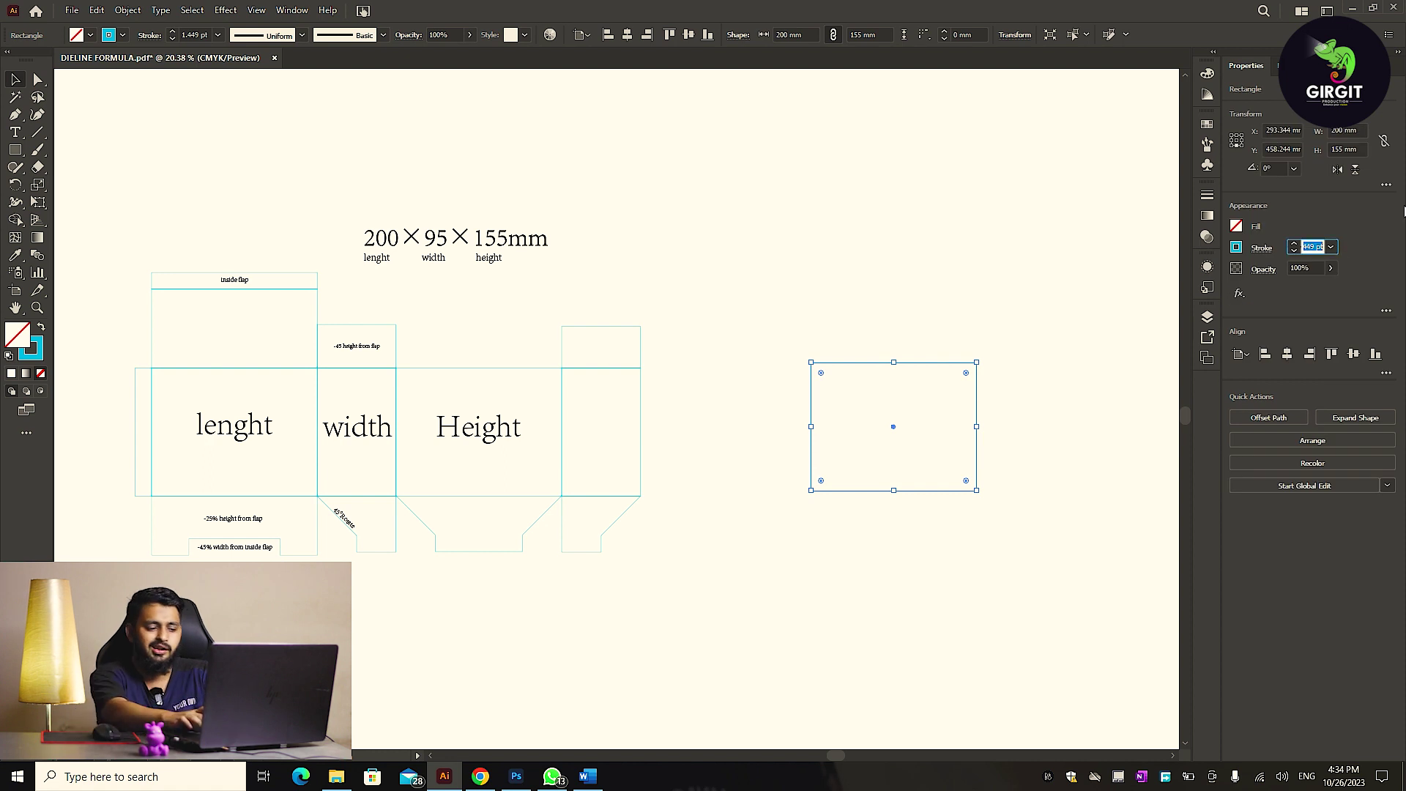
pyautogui.click(791, 438)
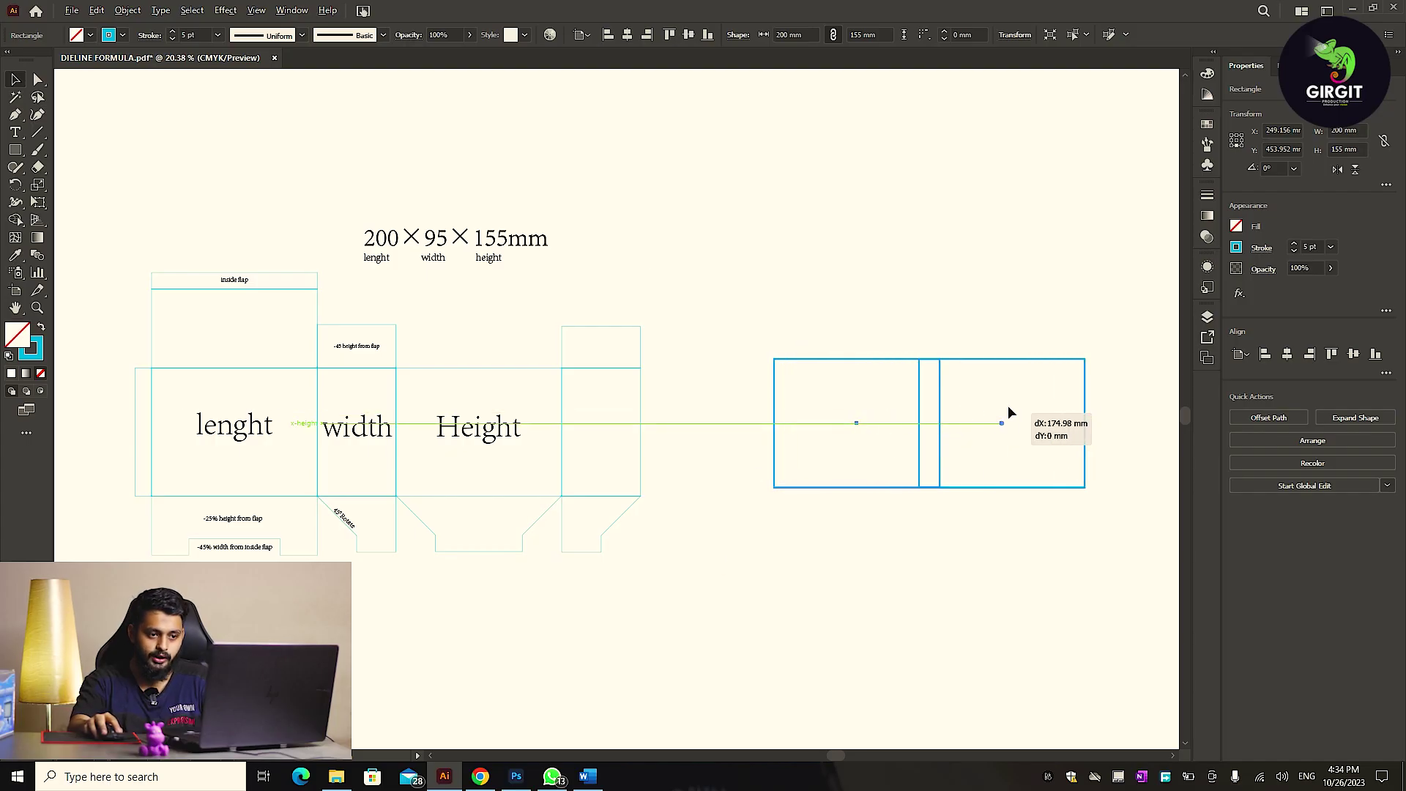
# Duplicate the length panel flush to its right and resize the copy to 95 mm wide.
pyautogui.moveTo(1020, 329); pyautogui.dragTo(799, 312)
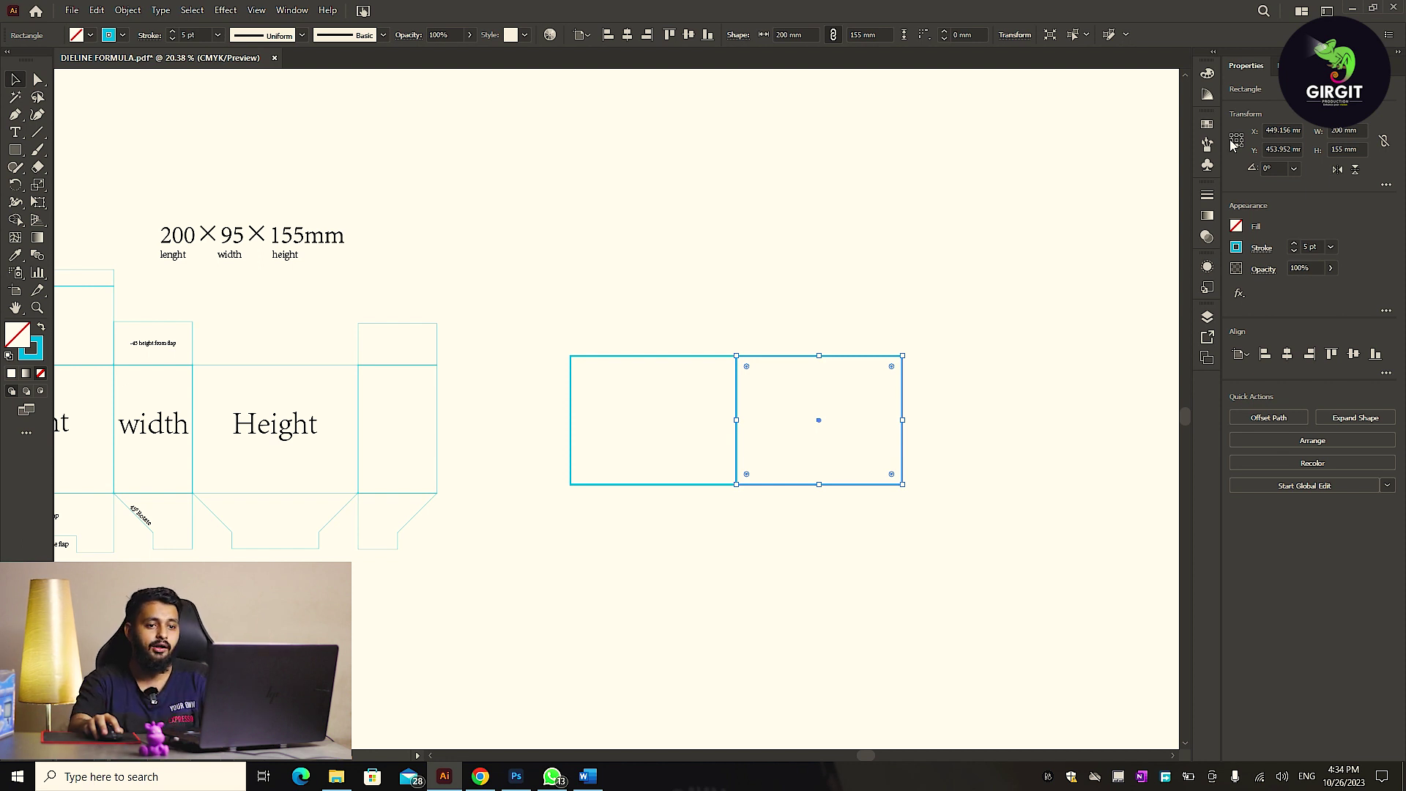
pyautogui.moveTo(862, 539); pyautogui.dragTo(857, 531)
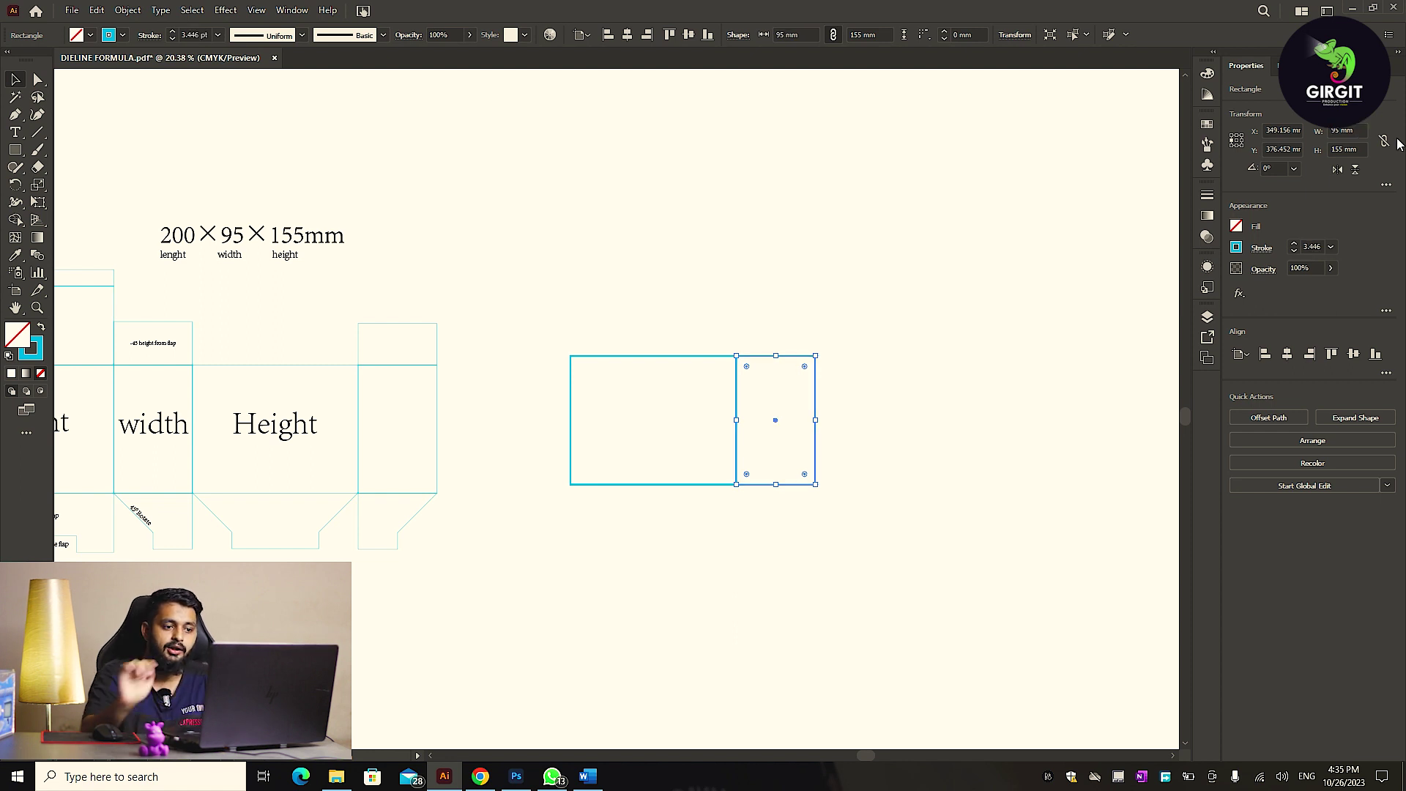
pyautogui.click(861, 278)
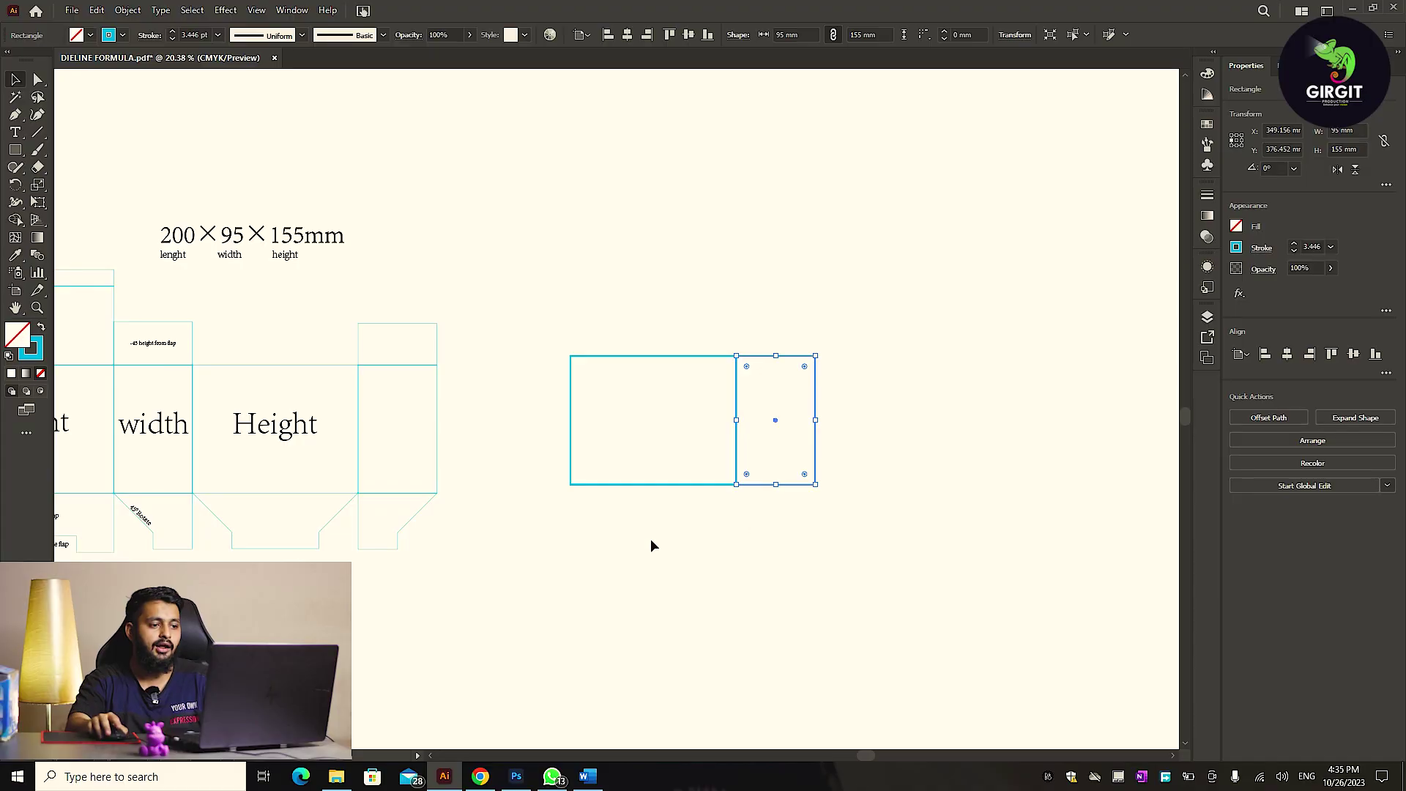
pyautogui.click(654, 331)
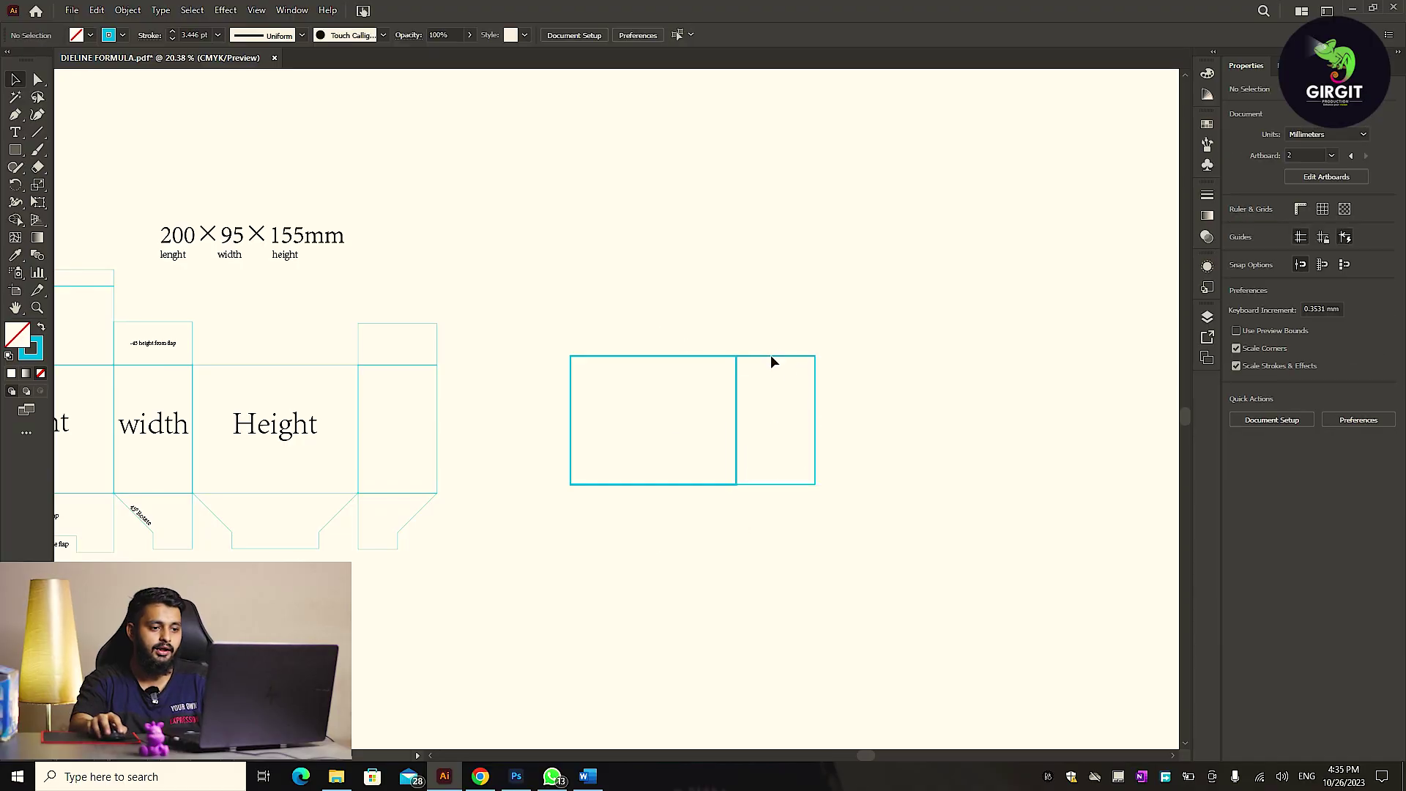
# Copy the width panel, rotate it 90°, seat it atop the length panel and stretch to 200 mm.
pyautogui.click(772, 426)
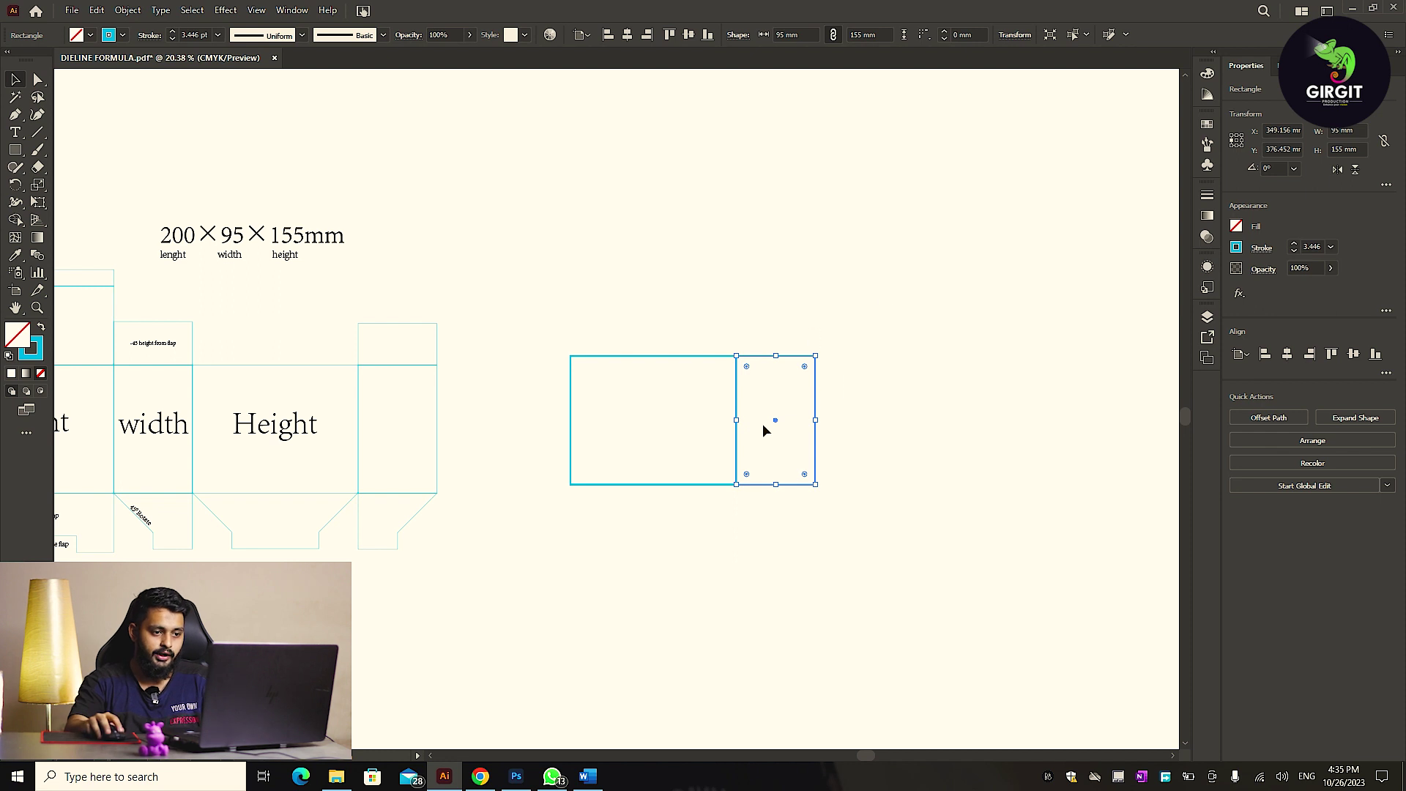
pyautogui.moveTo(693, 330); pyautogui.dragTo(659, 300)
pyautogui.moveTo(732, 213)
pyautogui.mouseDown()
pyautogui.moveTo(791, 320)
pyautogui.moveTo(732, 370)
pyautogui.mouseUp()
pyautogui.moveTo(652, 301); pyautogui.dragTo(635, 319)
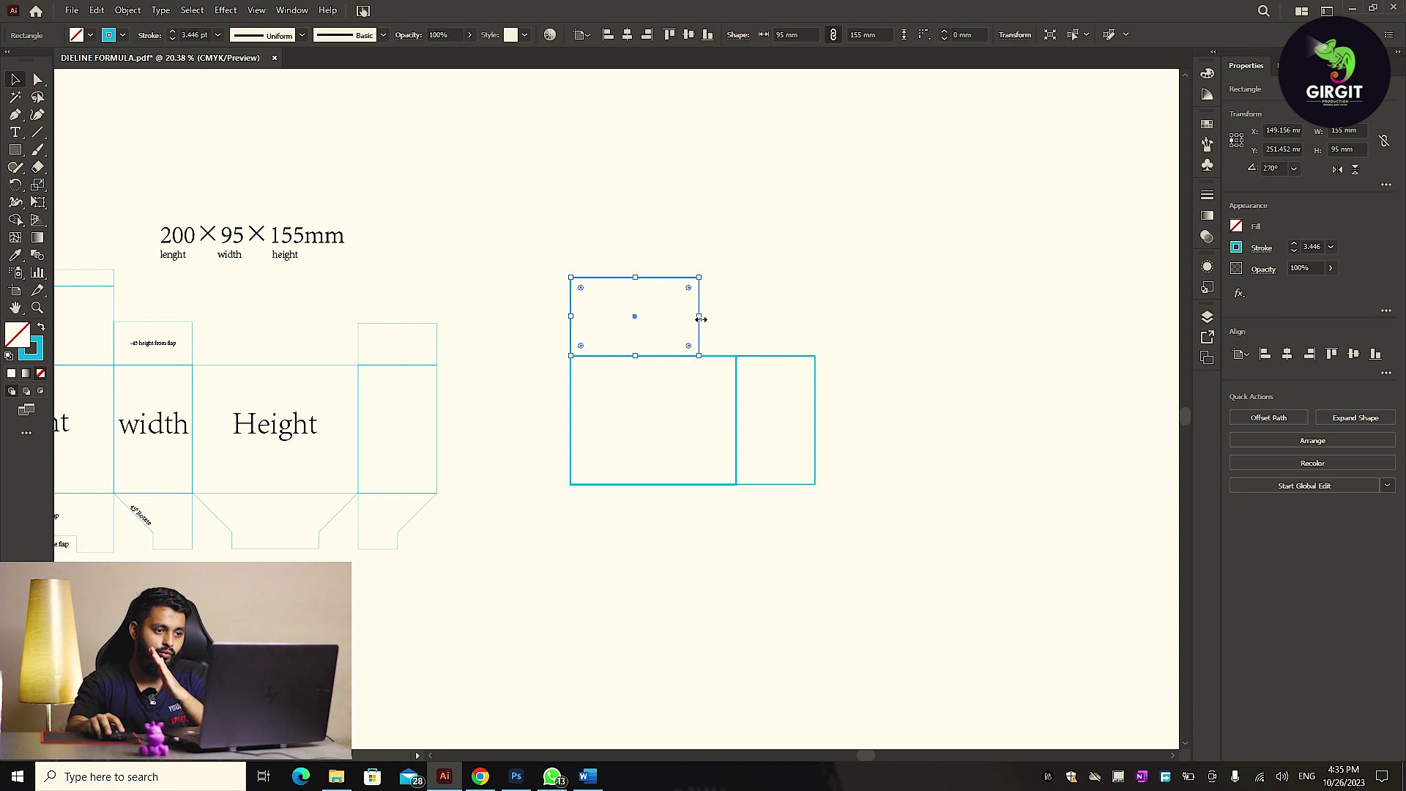
pyautogui.moveTo(701, 319); pyautogui.dragTo(739, 315)
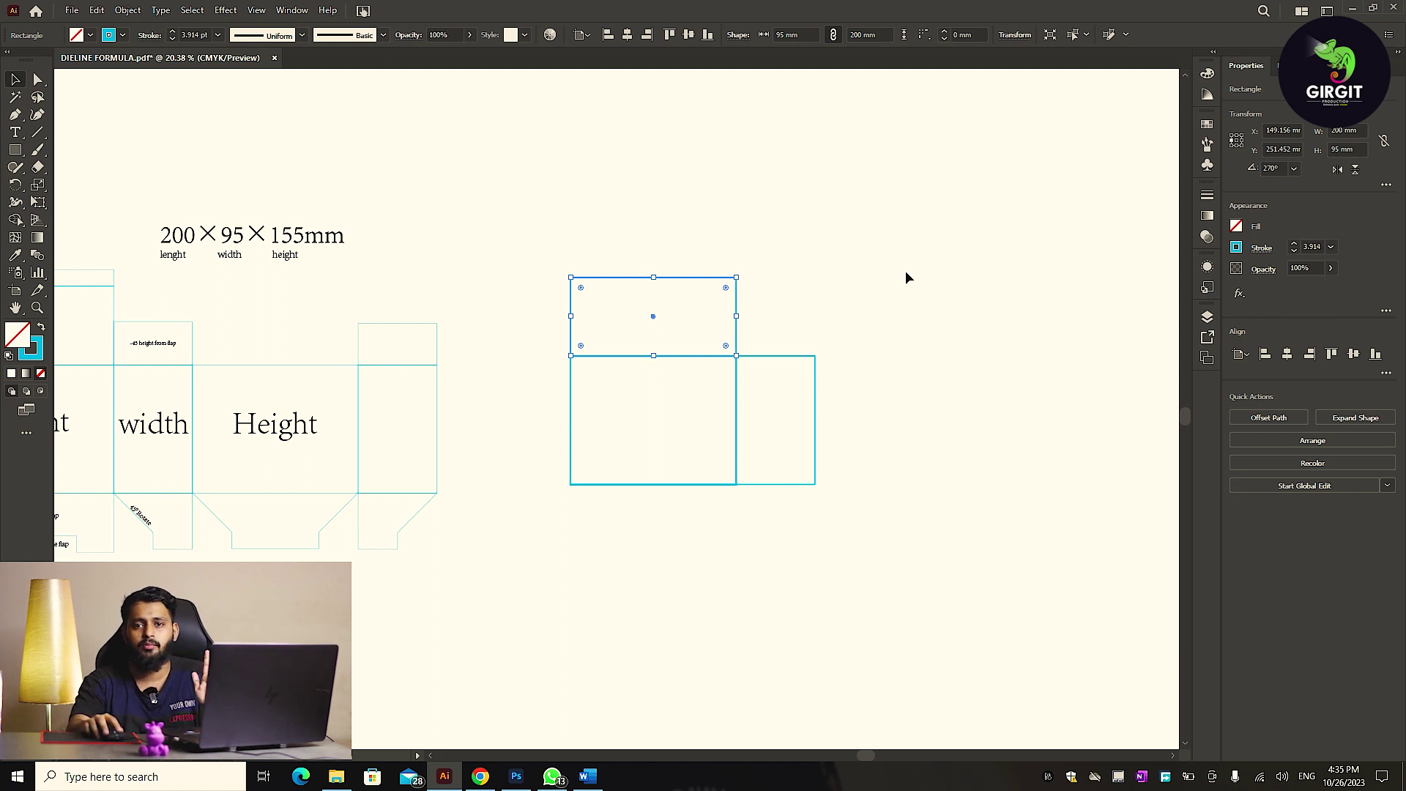
pyautogui.click(837, 229)
pyautogui.click(736, 301)
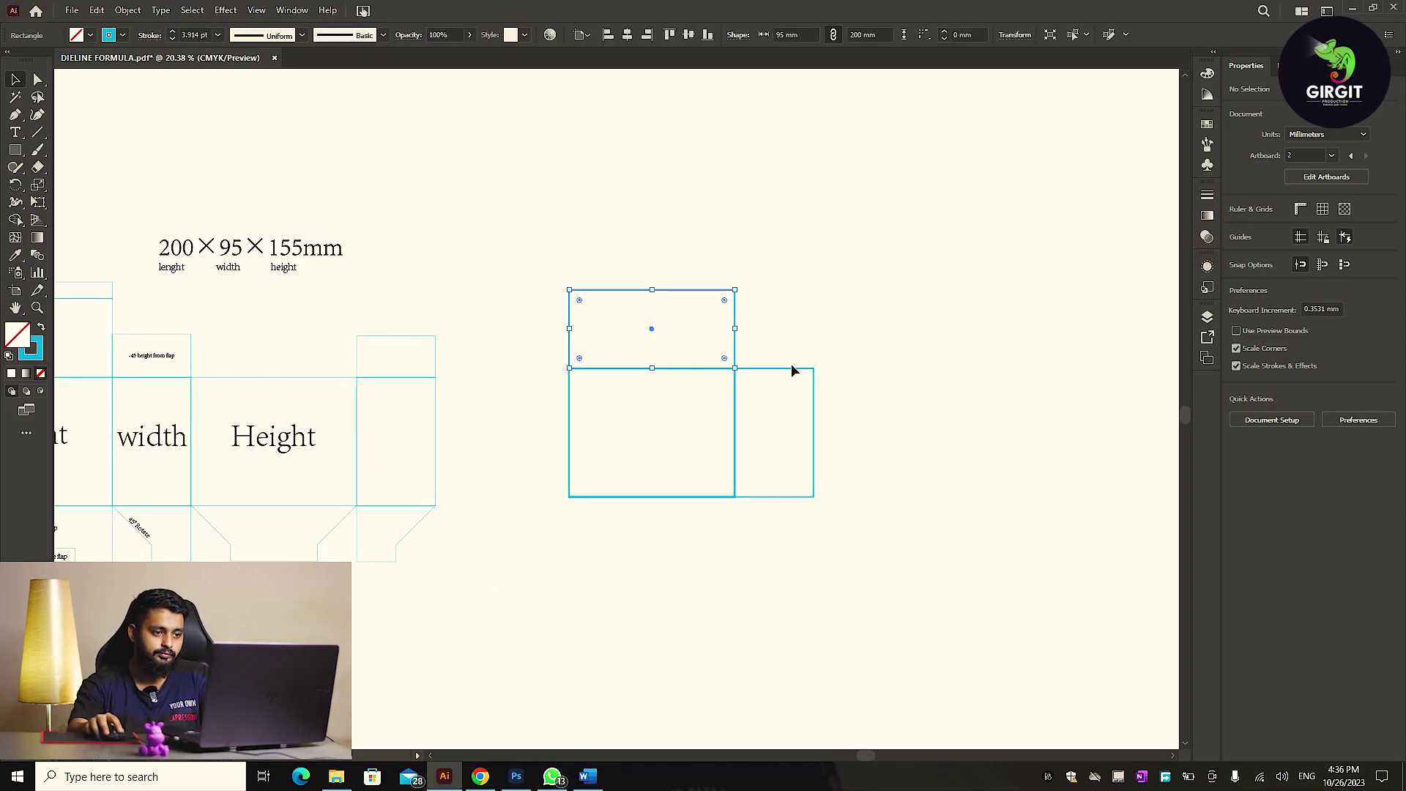
# Give all dieline pieces a 5 pt stroke weight.
pyautogui.click(775, 429)
pyautogui.click(1309, 246)
pyautogui.write('5')
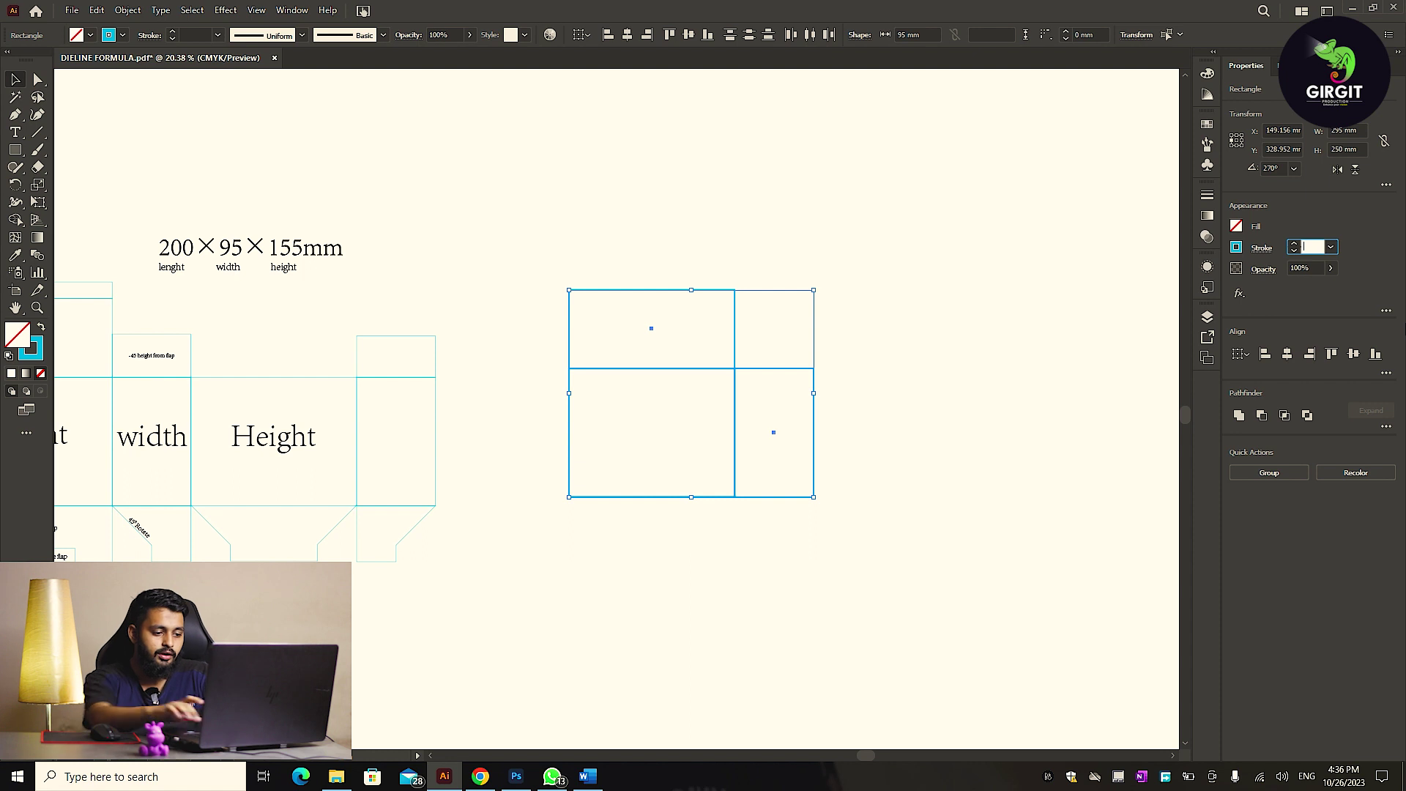
pyautogui.press('Return')
pyautogui.click(843, 314)
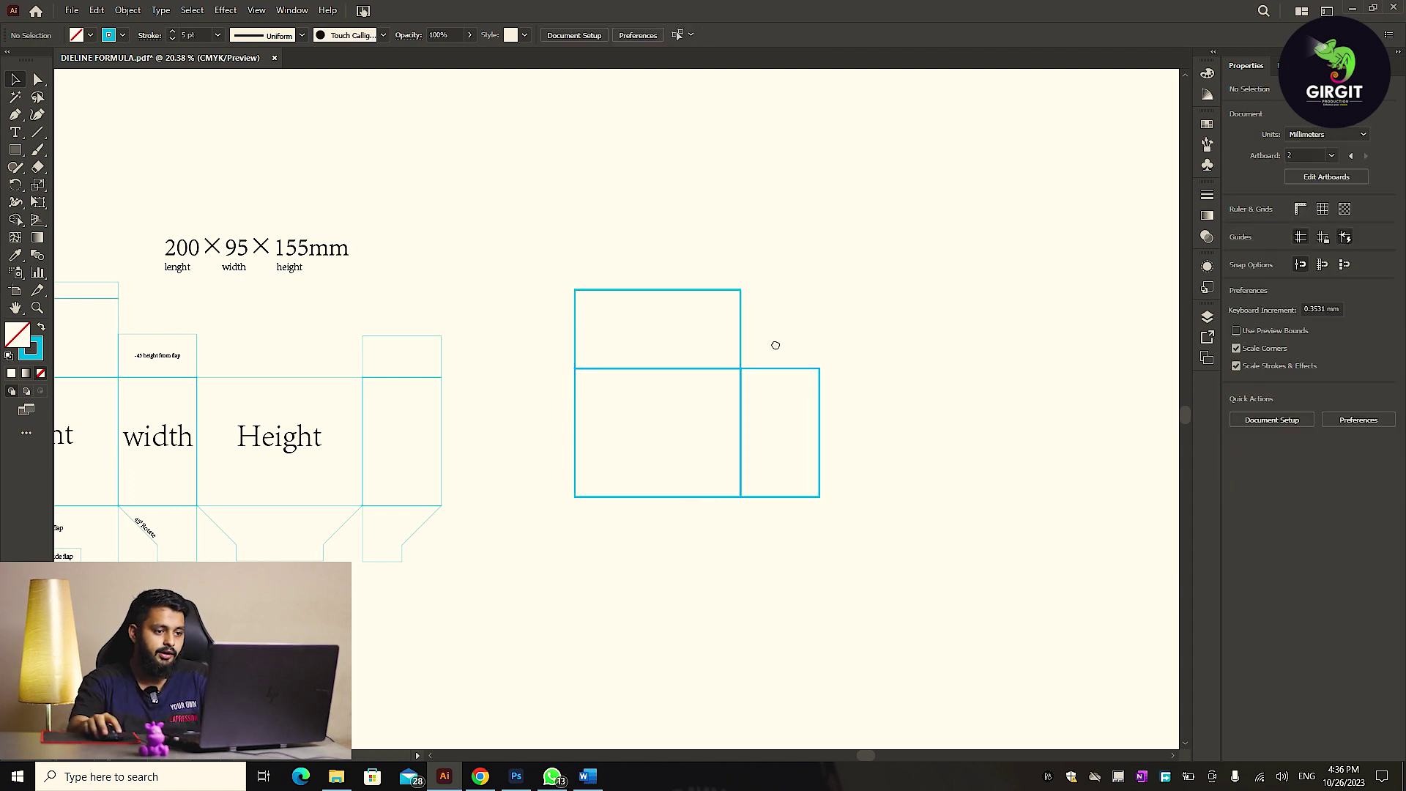
# Duplicate the length and width panels to the right, making four side panels.
pyautogui.hscroll(-3, 840, 471)
pyautogui.moveTo(866, 511); pyautogui.dragTo(804, 461)
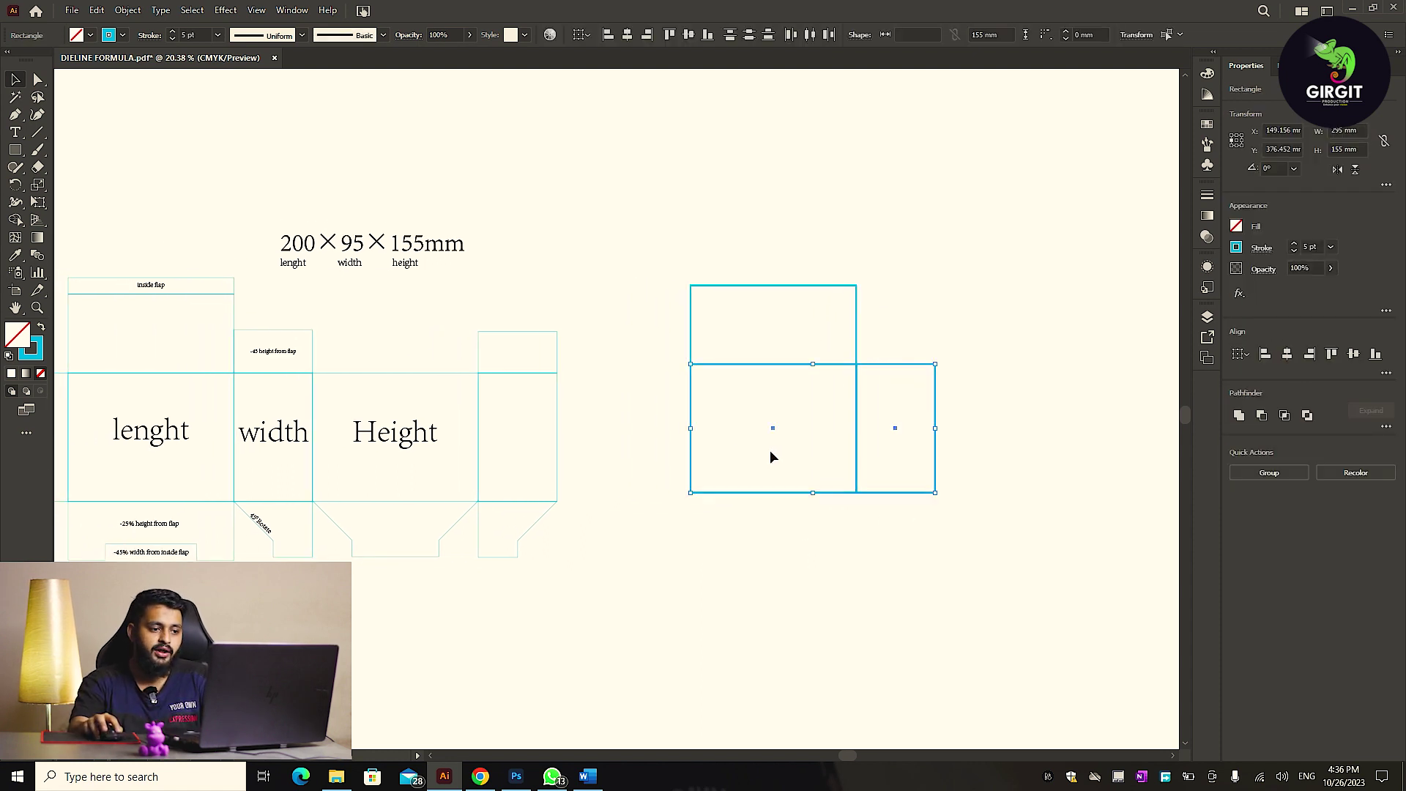
pyautogui.moveTo(690, 463); pyautogui.dragTo(934, 463)
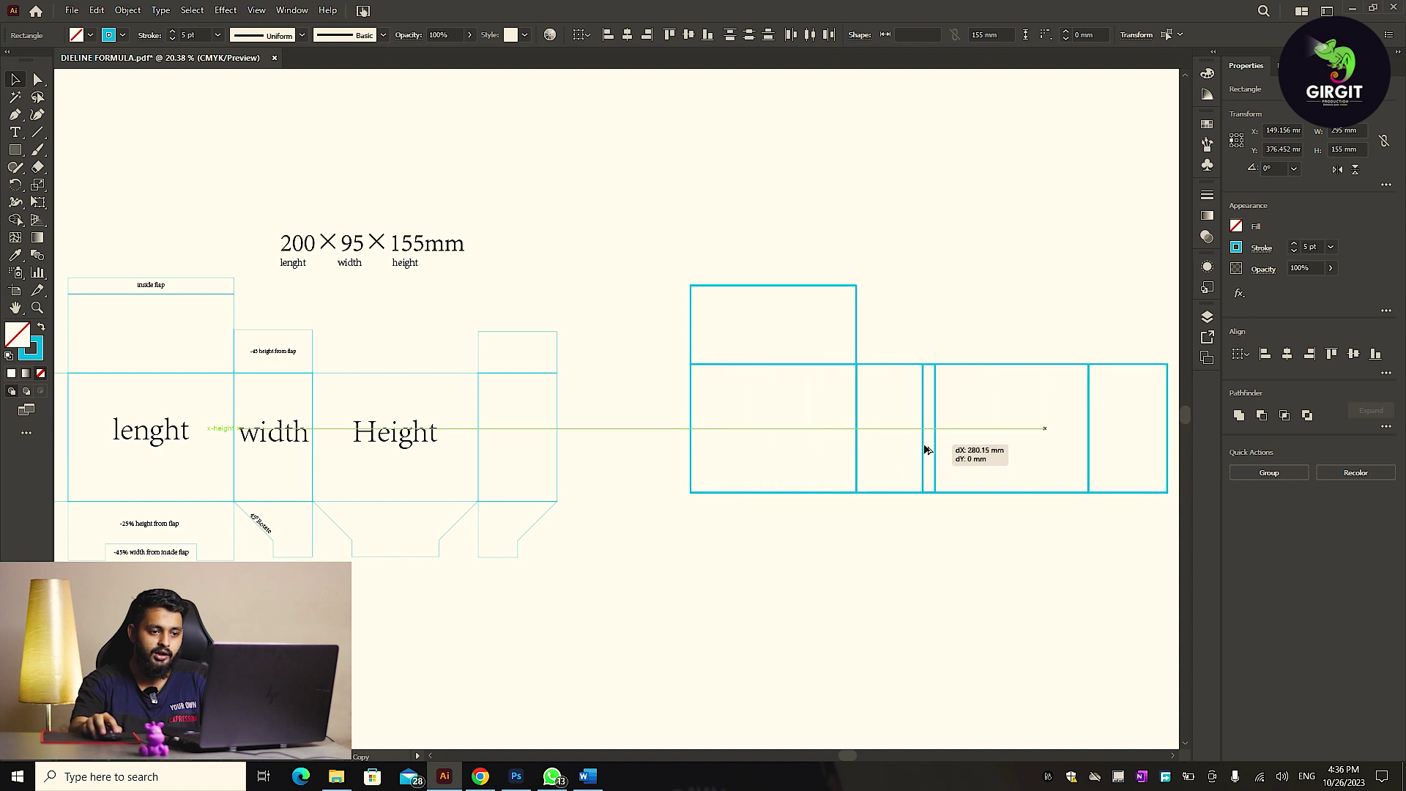
pyautogui.click(943, 521)
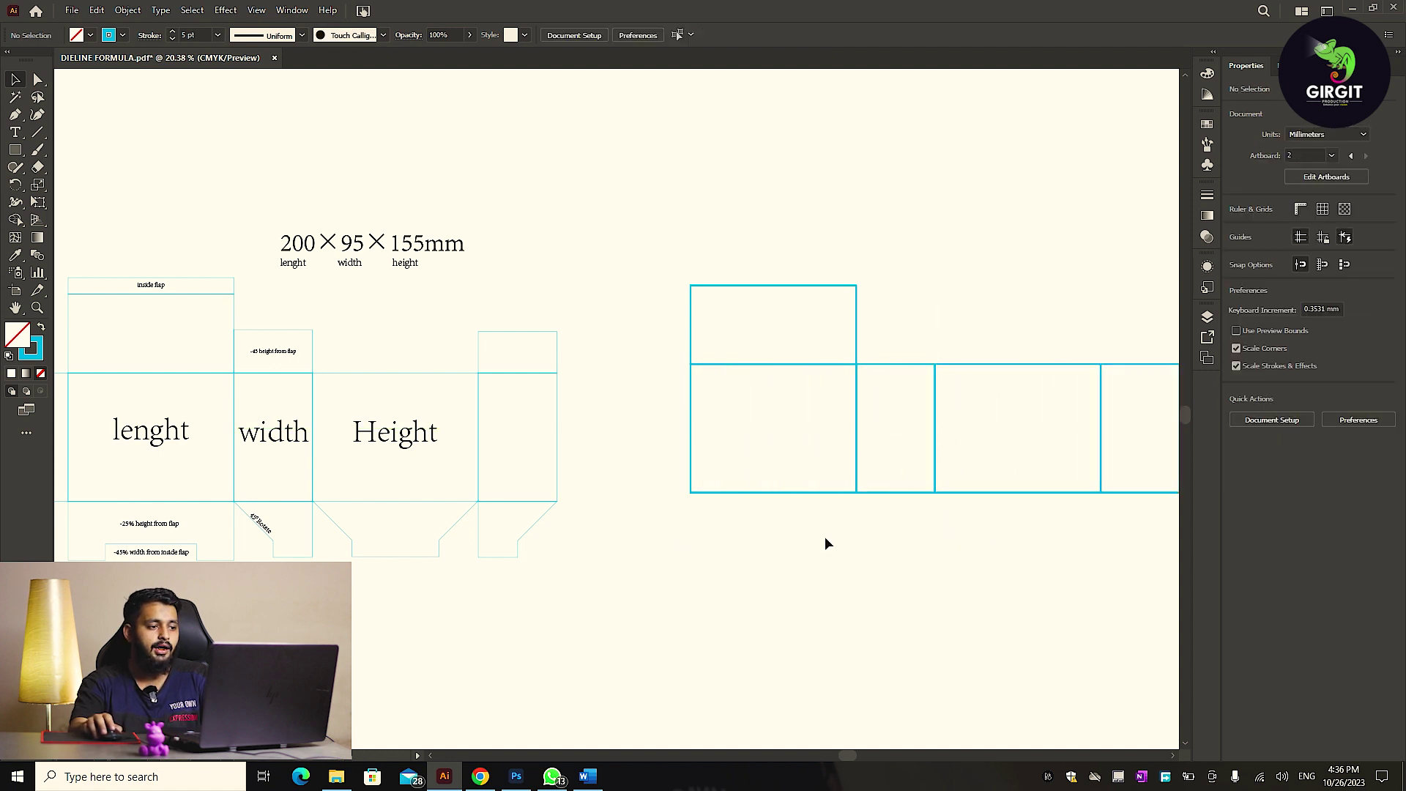
pyautogui.hscroll(-3, 825, 536)
pyautogui.scroll(5, 618, 366)
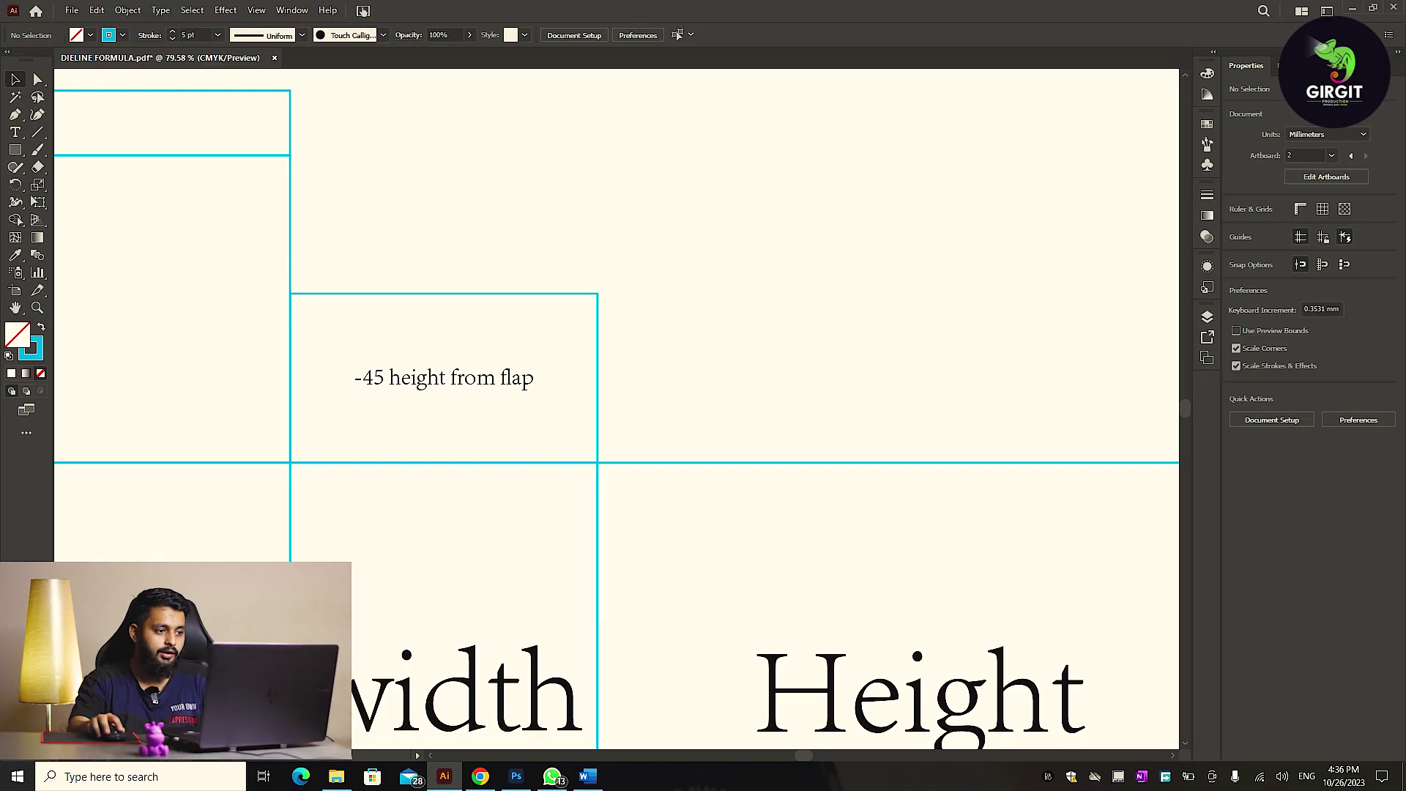
# Copy the top flap over the width panel and narrow it to 95 mm wide.
pyautogui.scroll(-2, 541, 423)
pyautogui.press('Tab')
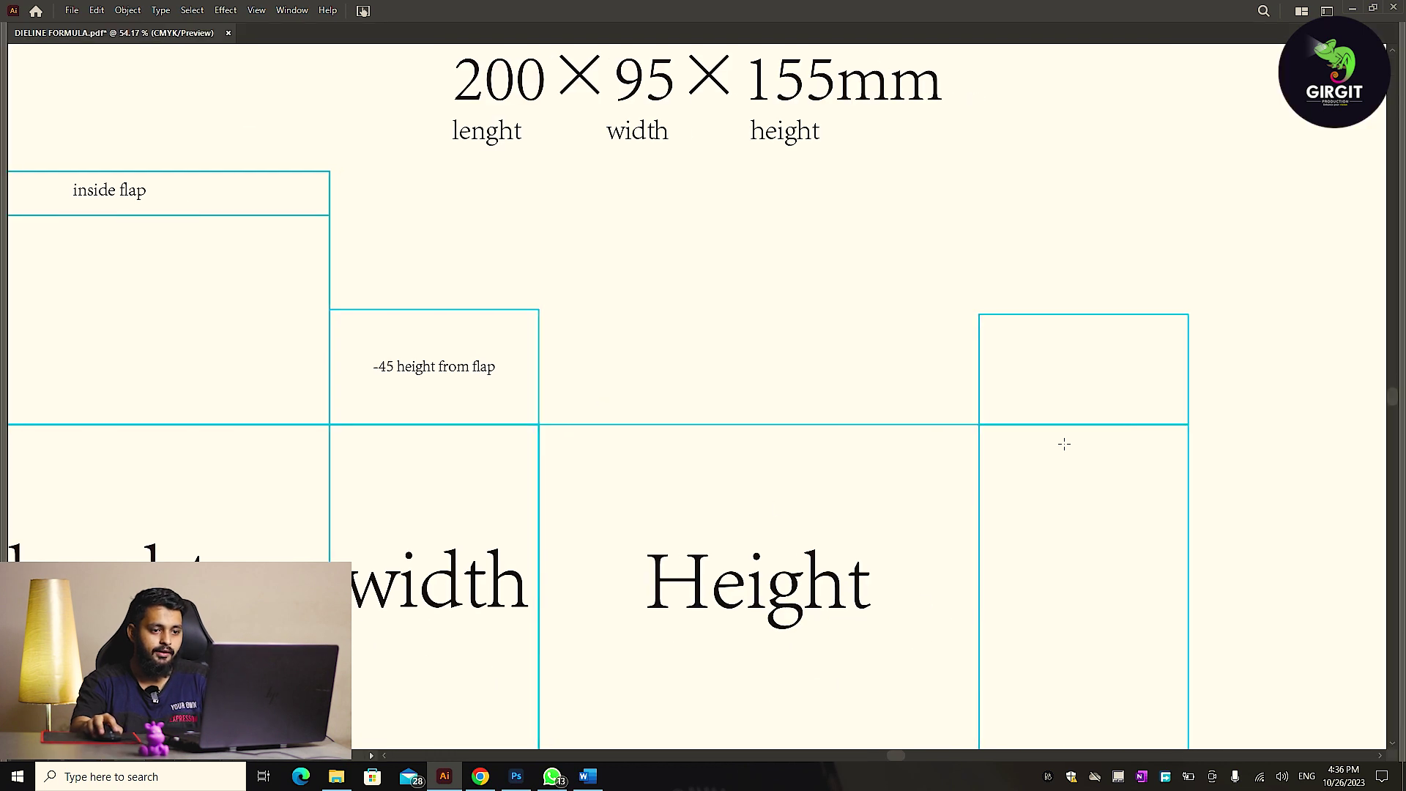
pyautogui.scroll(4, 766, 383)
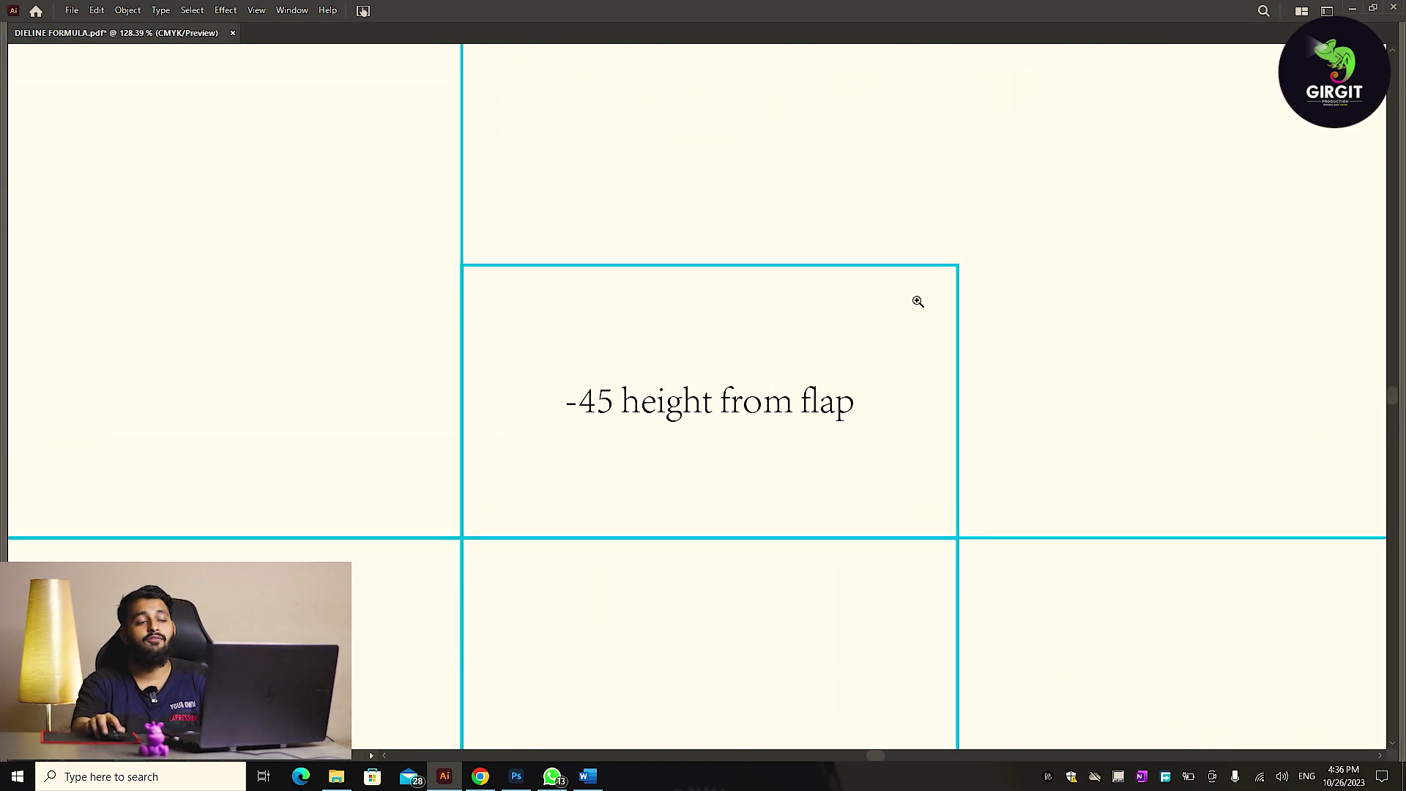
pyautogui.scroll(-4, 918, 301)
pyautogui.scroll(-3, 651, 300)
pyautogui.hscroll(5, 686, 388)
pyautogui.moveTo(727, 339)
pyautogui.mouseDown()
pyautogui.moveTo(619, 373)
pyautogui.moveTo(867, 372)
pyautogui.mouseUp()
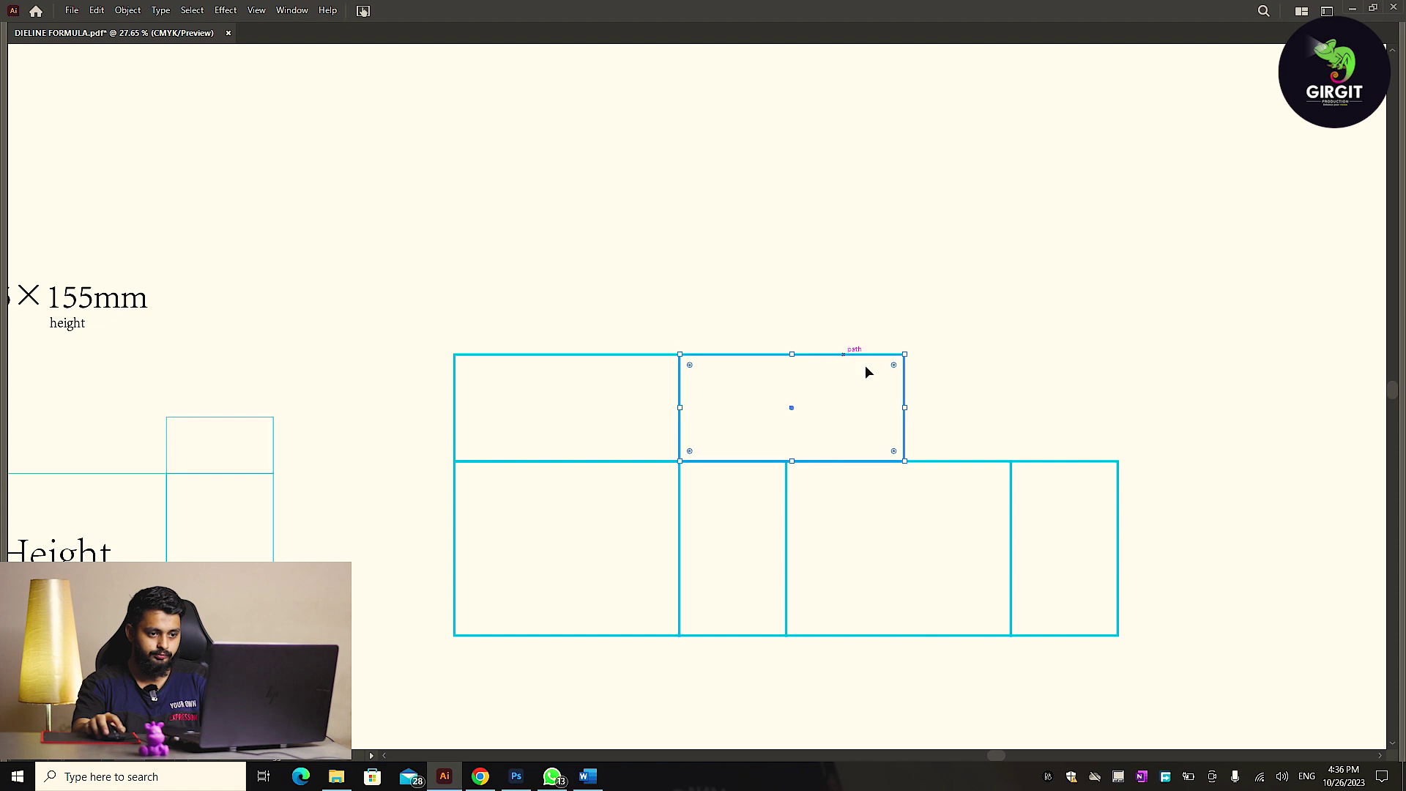
pyautogui.press('Tab')
pyautogui.moveTo(951, 435); pyautogui.dragTo(834, 476)
pyautogui.moveTo(911, 434); pyautogui.dragTo(721, 374)
# Anchor the flap's bottom edge and set its height to 95 mm-45% (52.25 mm).
pyautogui.moveTo(560, 432); pyautogui.dragTo(670, 417)
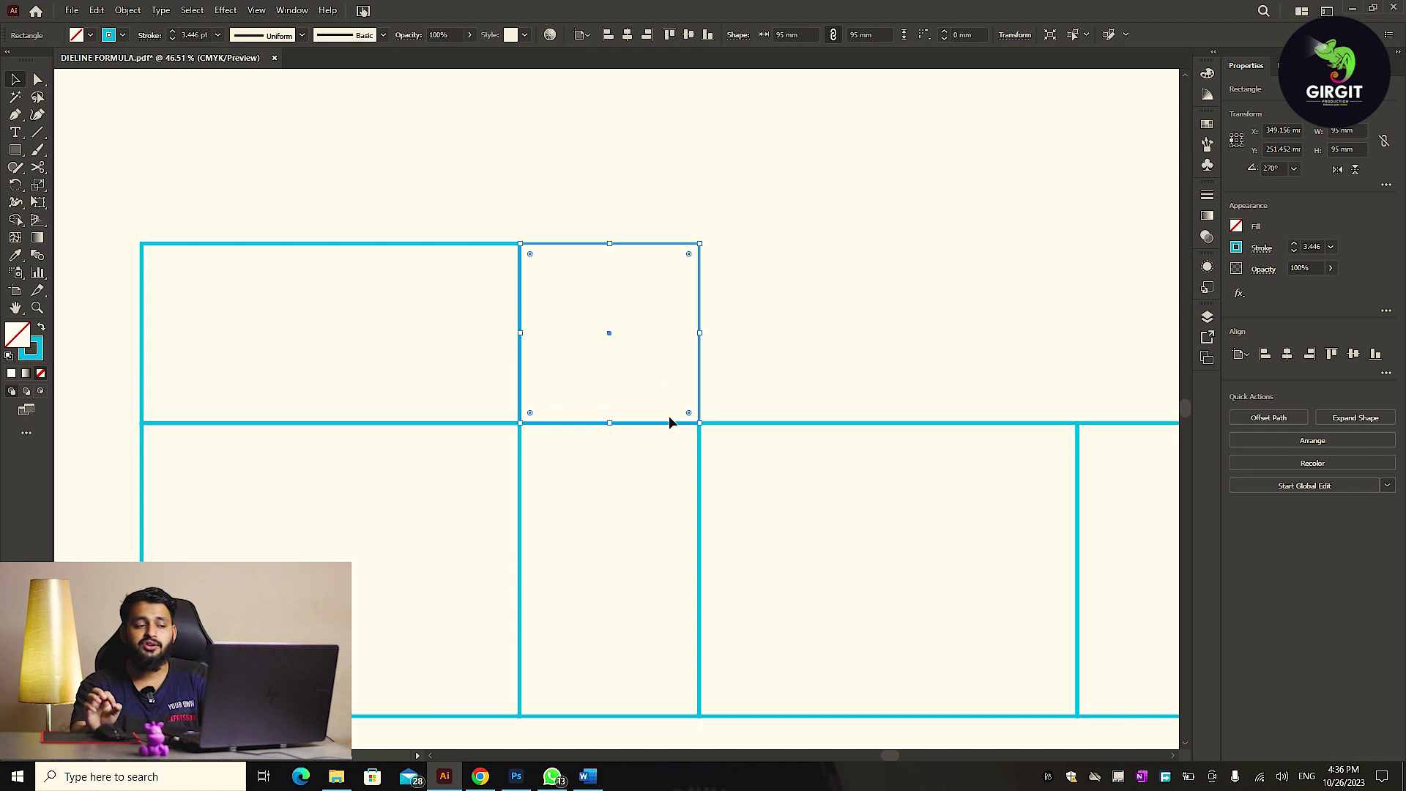
pyautogui.moveTo(587, 271); pyautogui.dragTo(729, 320)
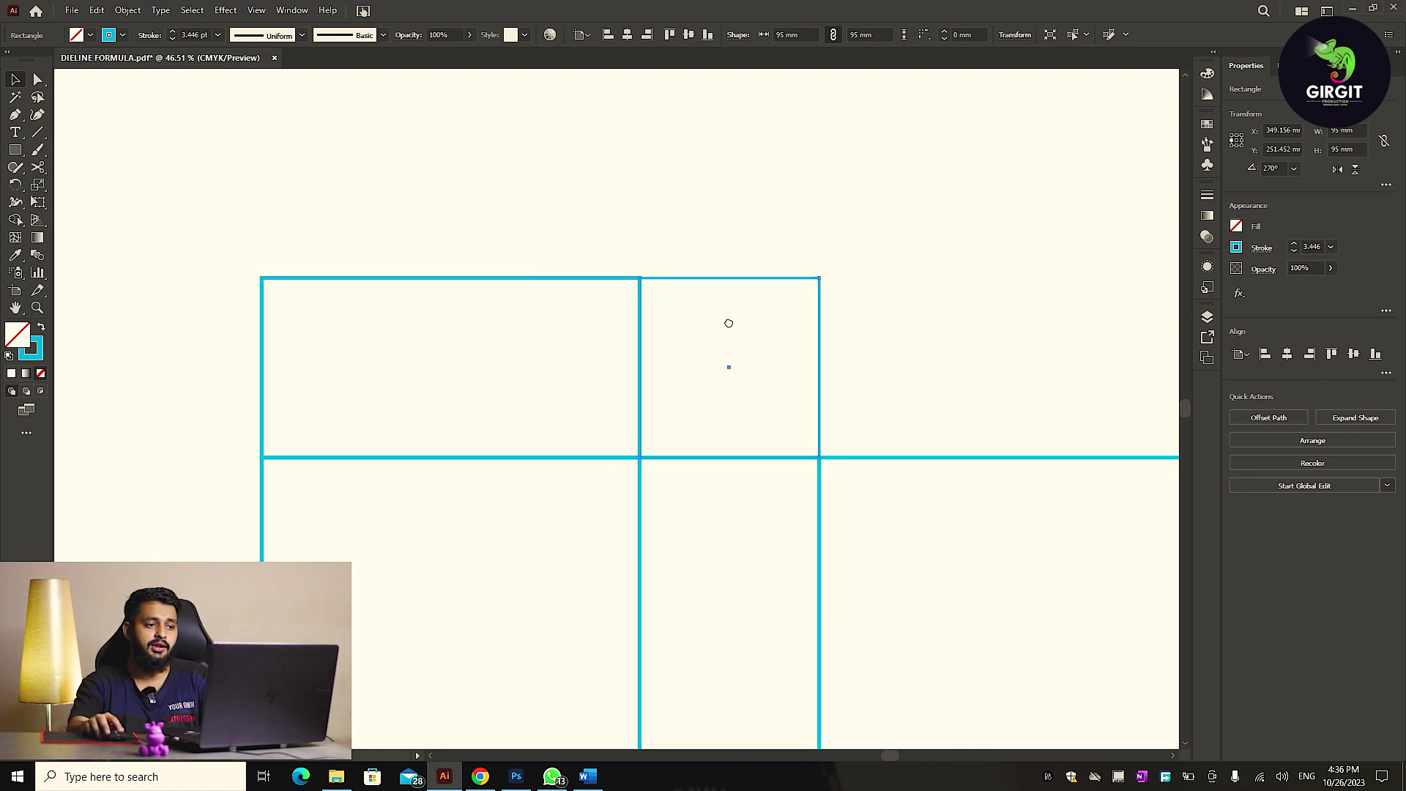
pyautogui.moveTo(805, 439); pyautogui.dragTo(1172, 376)
pyautogui.moveTo(245, 396); pyautogui.dragTo(650, 383)
pyautogui.moveTo(111, 419); pyautogui.dragTo(261, 414)
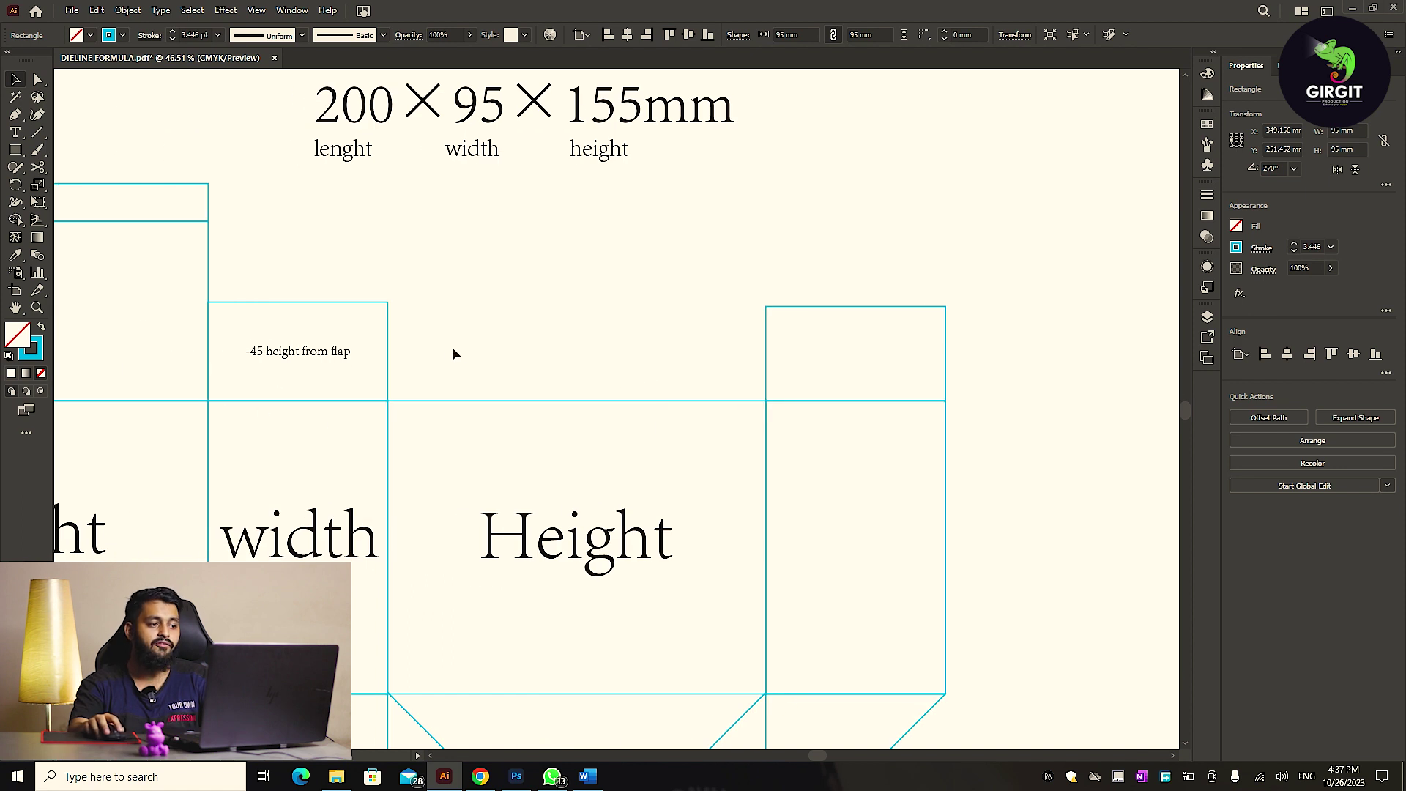
pyautogui.moveTo(273, 349); pyautogui.dragTo(393, 423)
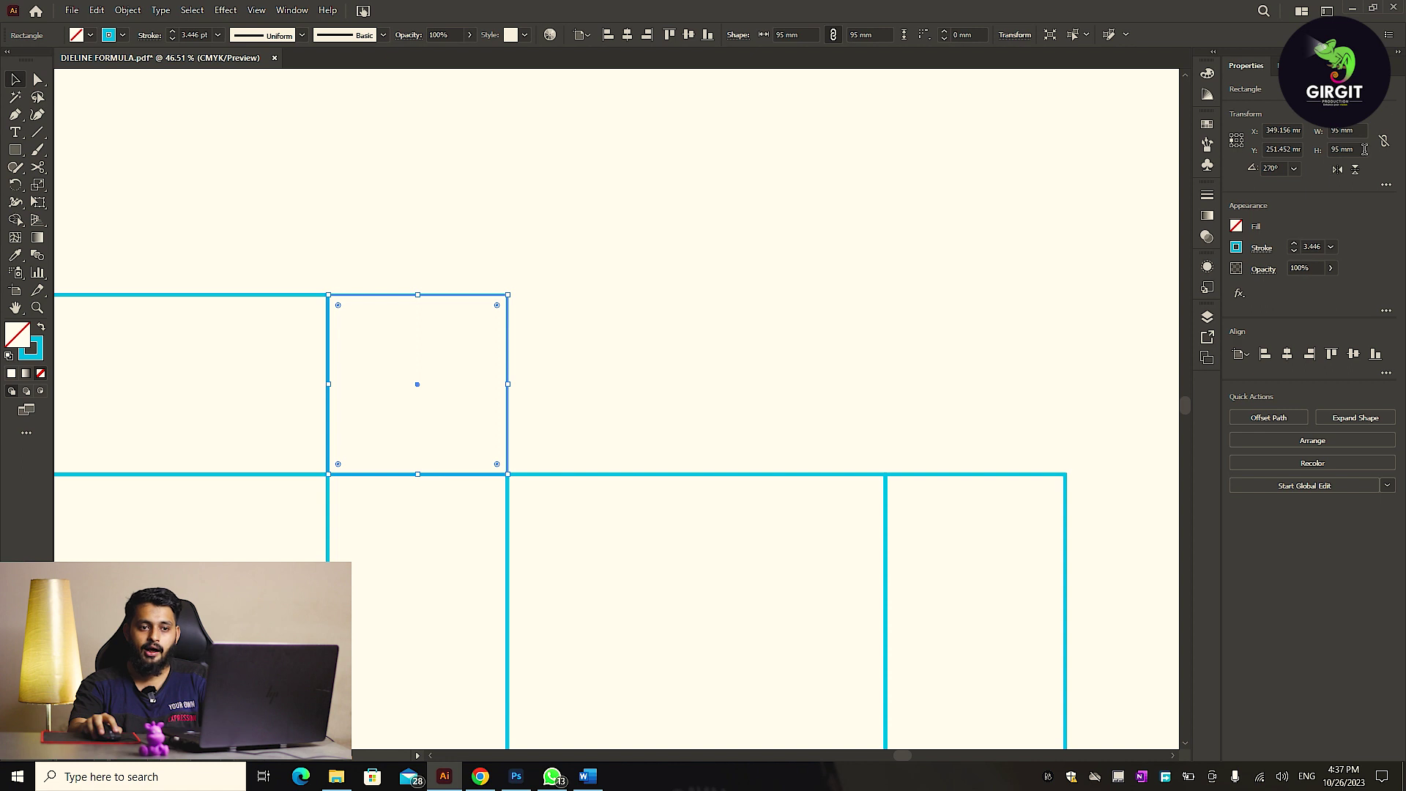
pyautogui.click(1238, 145)
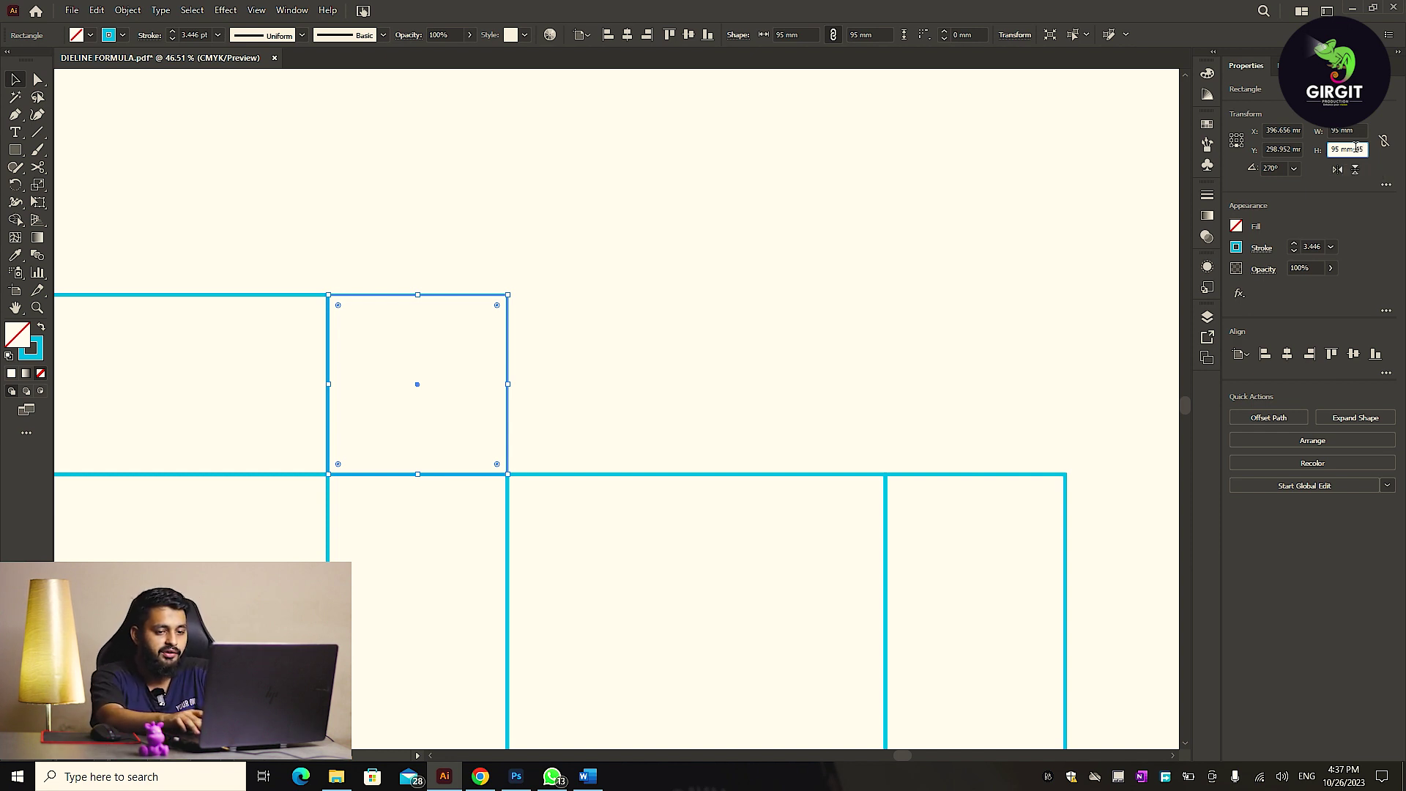
pyautogui.press('Return')
pyautogui.click(714, 295)
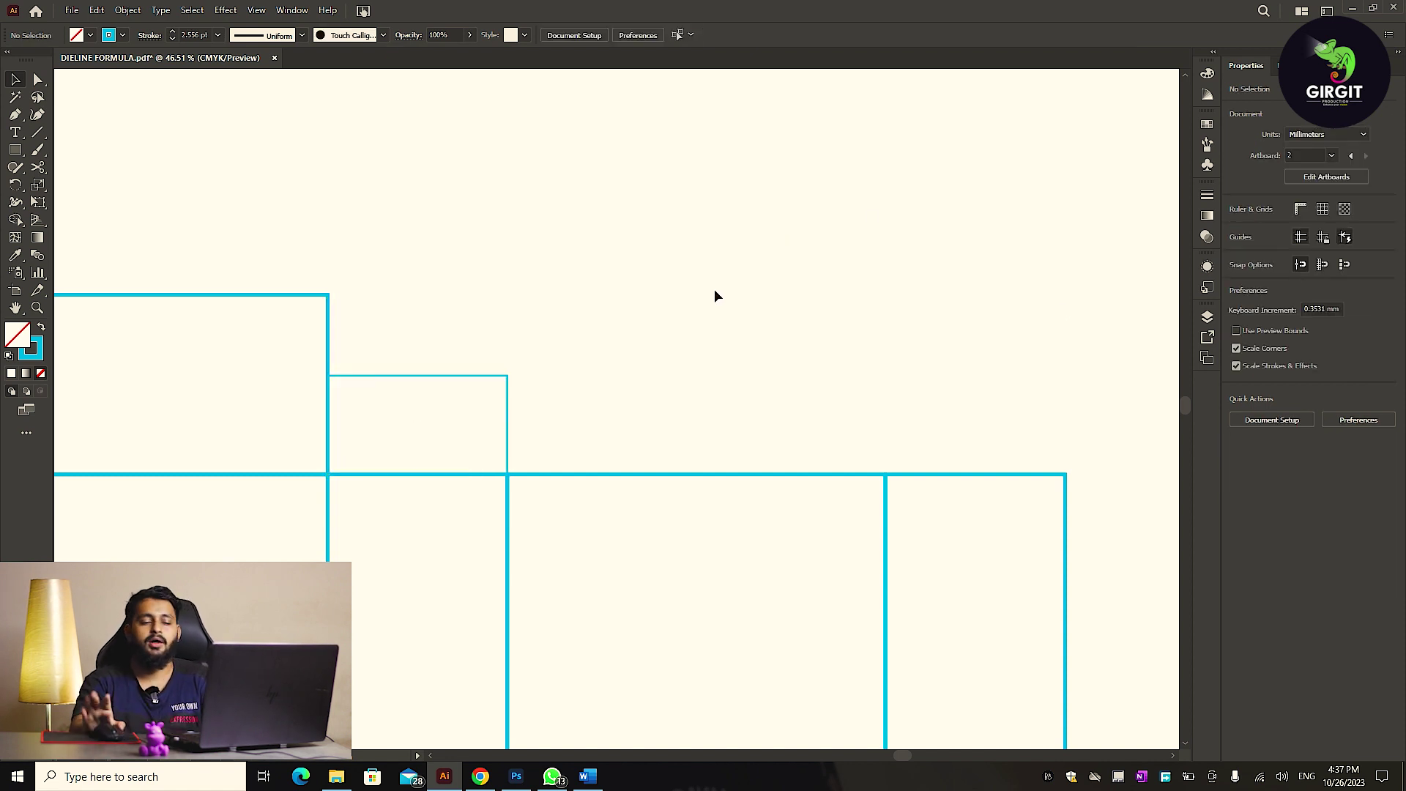
# Copy the 95 × 52.25 mm flap above the last width panel and compare with the reference.
pyautogui.keyDown('alt'); pyautogui.scroll(-4, 659, 270); pyautogui.keyUp('alt')
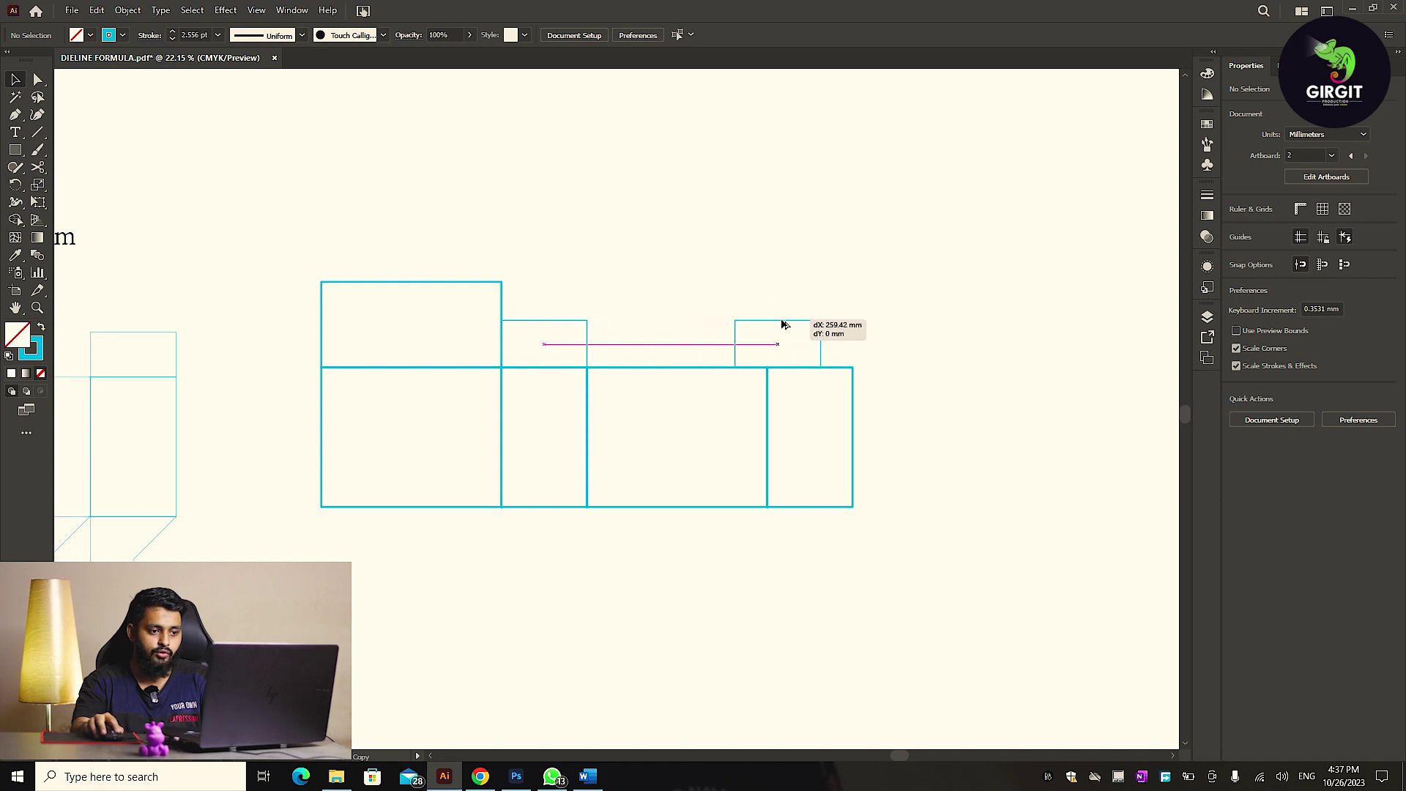
pyautogui.keyDown('alt'); pyautogui.moveTo(547, 323); pyautogui.dragTo(813, 320); pyautogui.keyUp('alt')
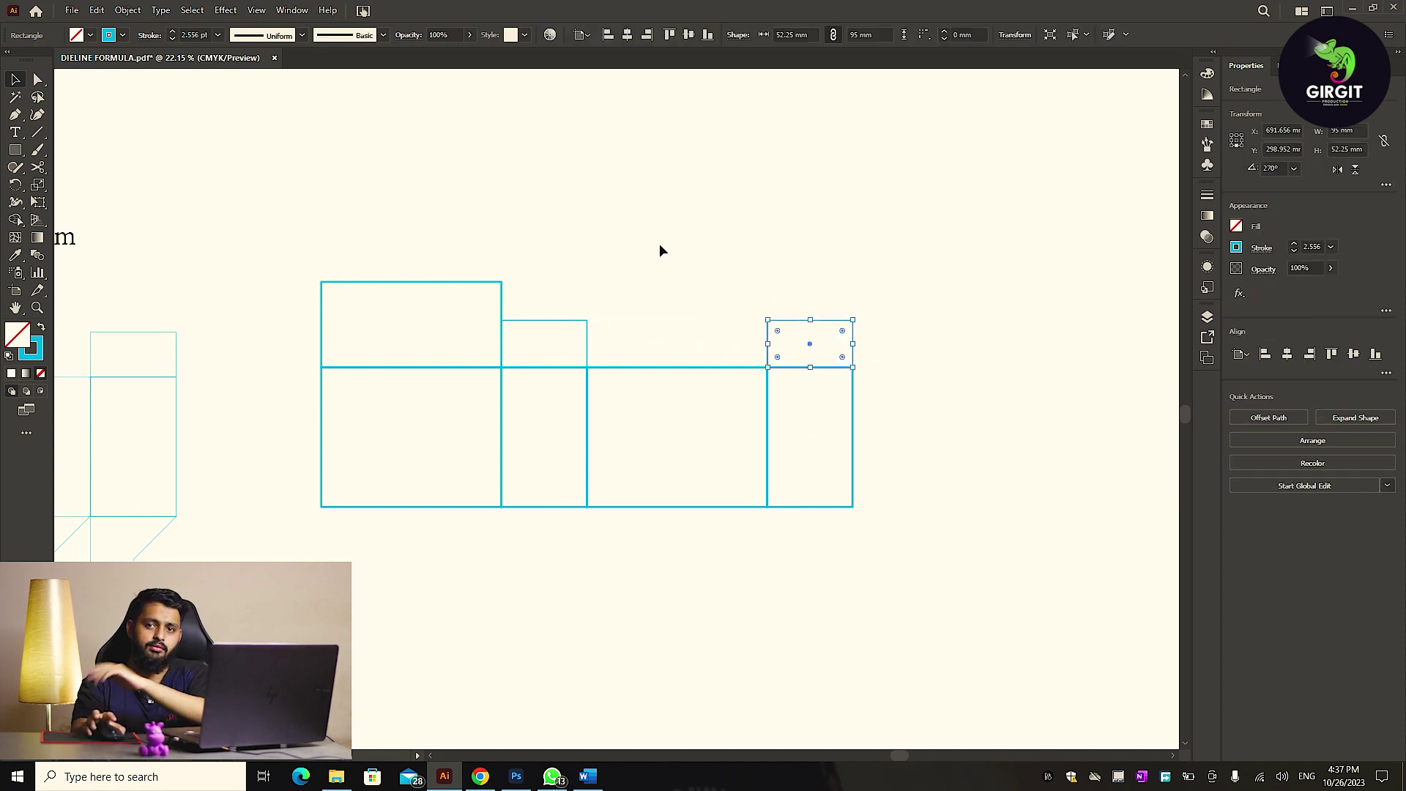
pyautogui.moveTo(690, 198); pyautogui.dragTo(778, 311)
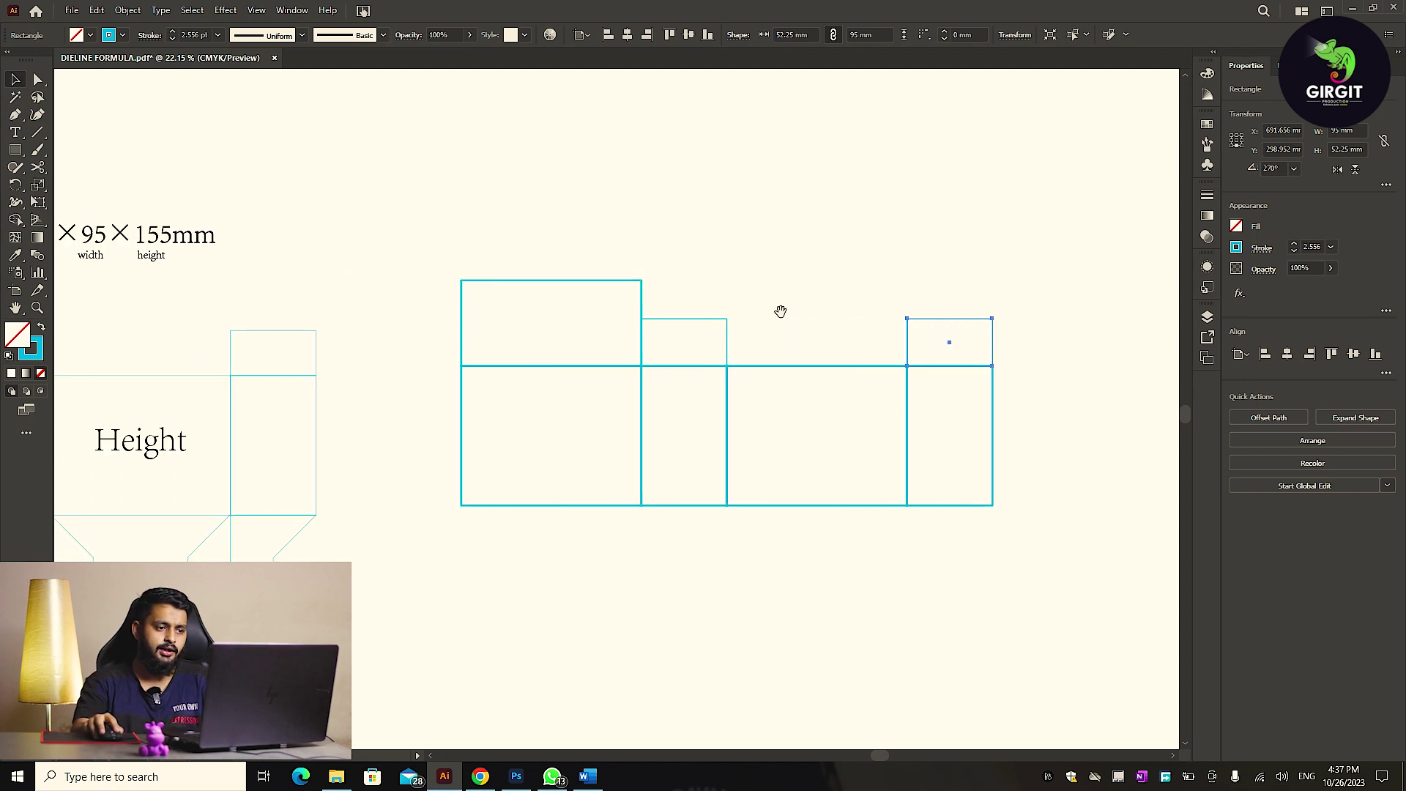
pyautogui.press('Tab')
pyautogui.moveTo(627, 445); pyautogui.dragTo(859, 500)
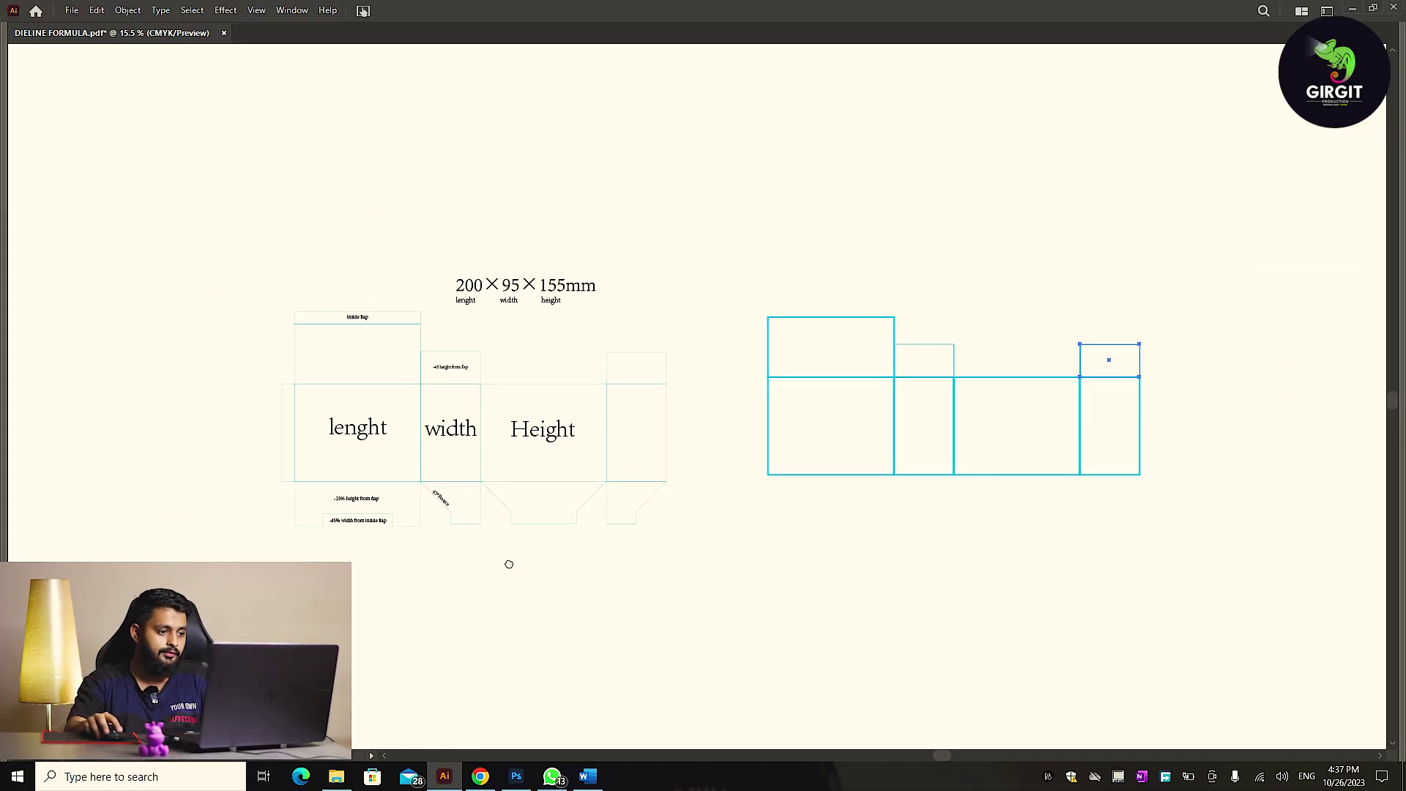
# Copy the length panel's 200 × 95 mm top flap down and snap it under the length panel.
pyautogui.moveTo(565, 541); pyautogui.dragTo(624, 499)
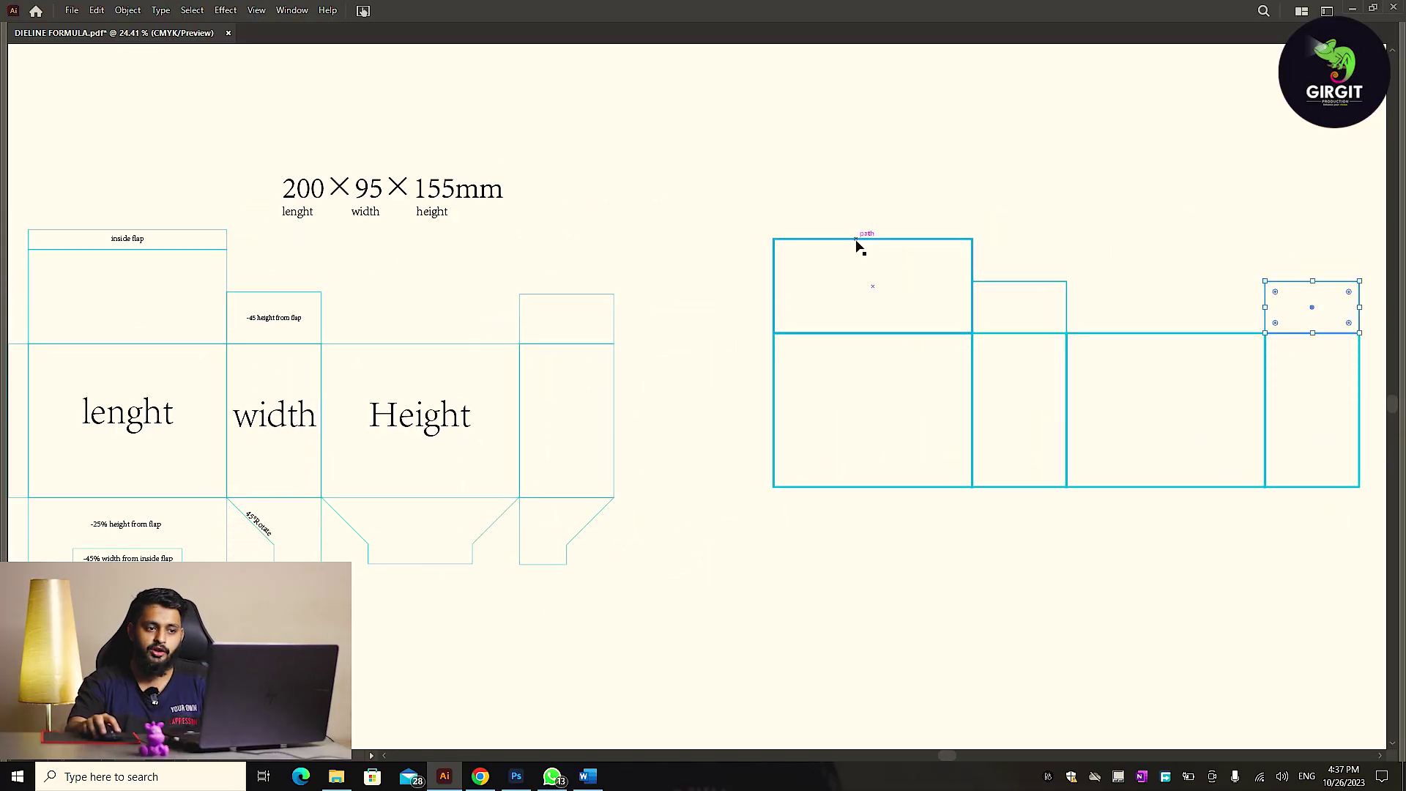
pyautogui.moveTo(858, 245)
pyautogui.mouseDown()
pyautogui.moveTo(839, 496)
pyautogui.moveTo(1099, 521)
pyautogui.mouseUp()
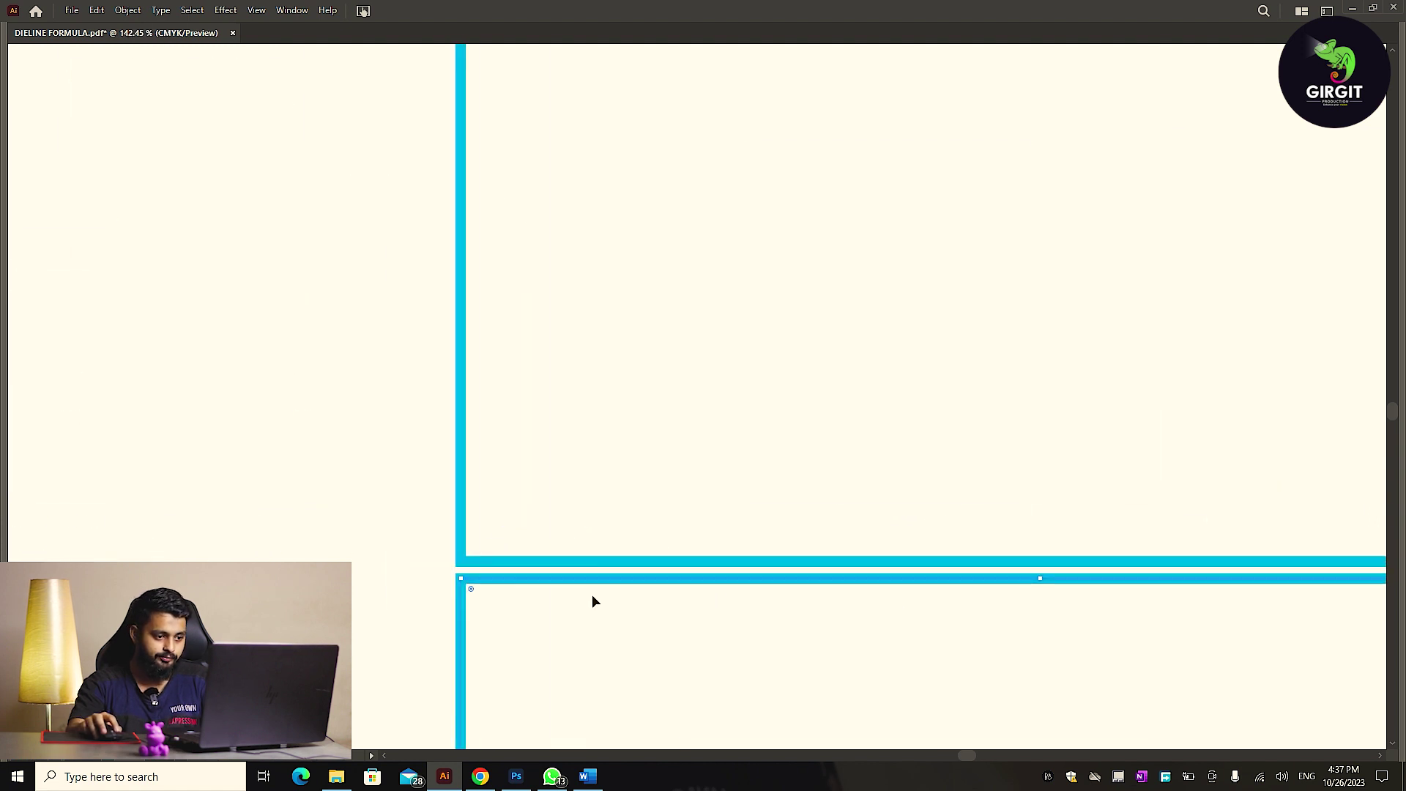
pyautogui.moveTo(598, 580)
pyautogui.mouseDown()
pyautogui.moveTo(597, 562)
pyautogui.moveTo(522, 517)
pyautogui.mouseUp()
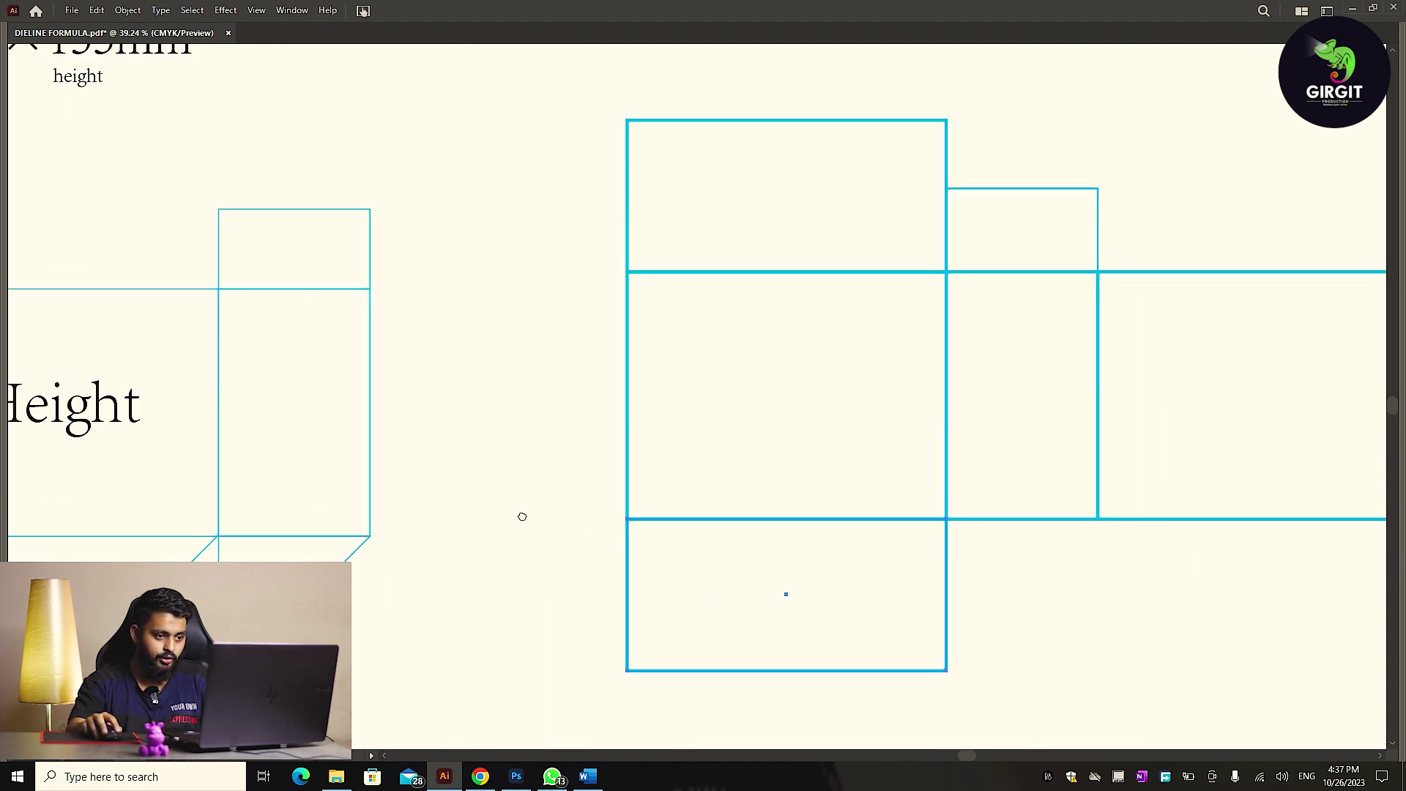
pyautogui.scroll(5, 703, 410)
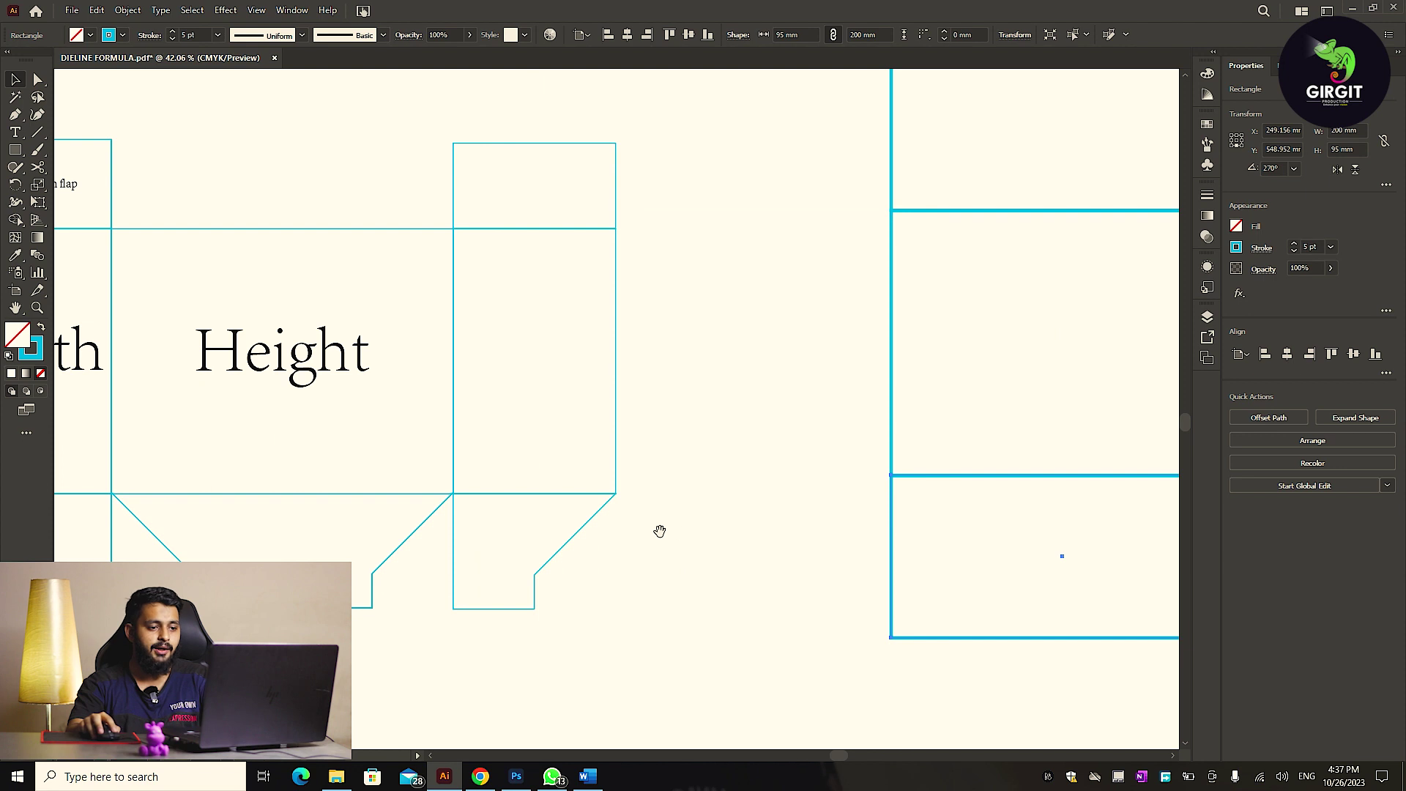
pyautogui.scroll(-2, 630, 549)
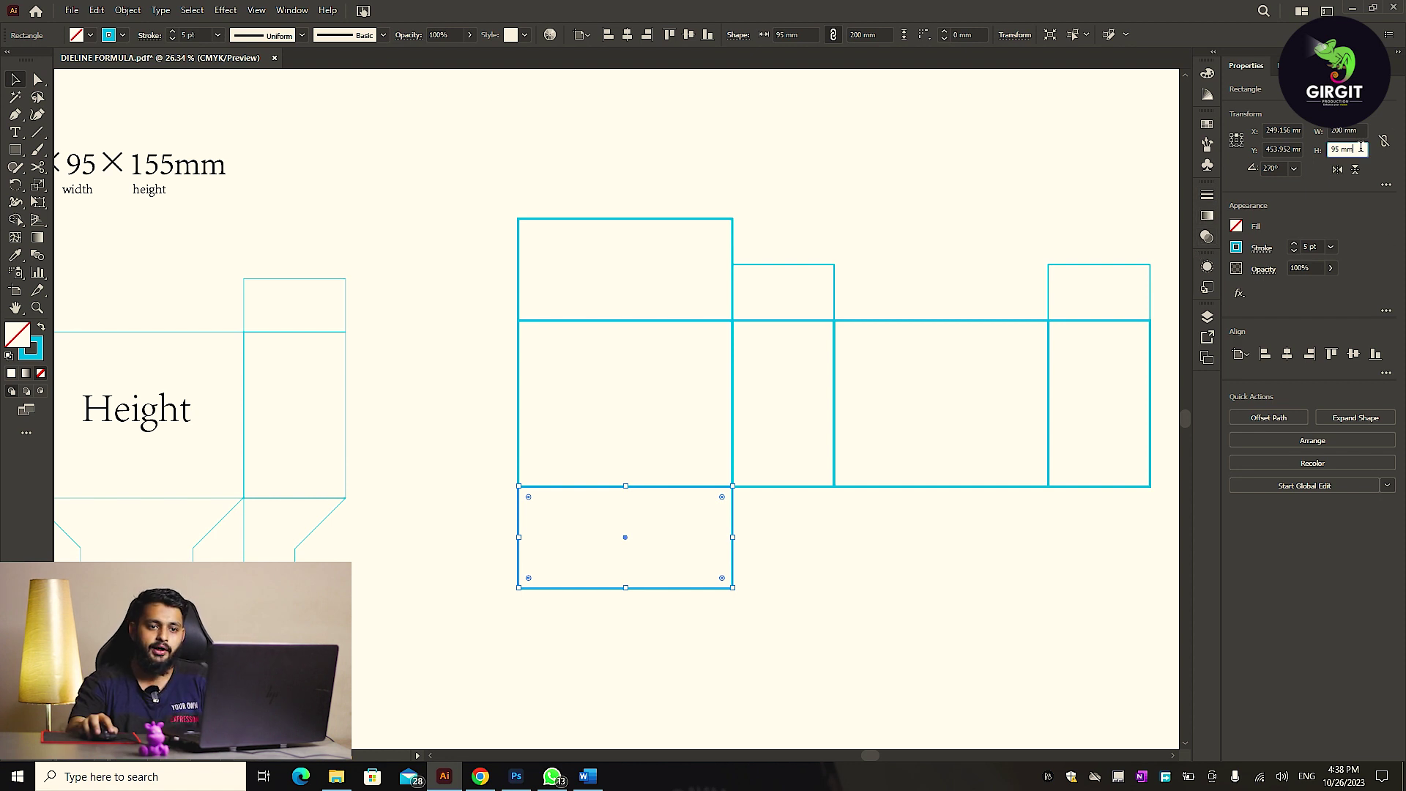
pyautogui.moveTo(261, 410); pyautogui.dragTo(713, 399)
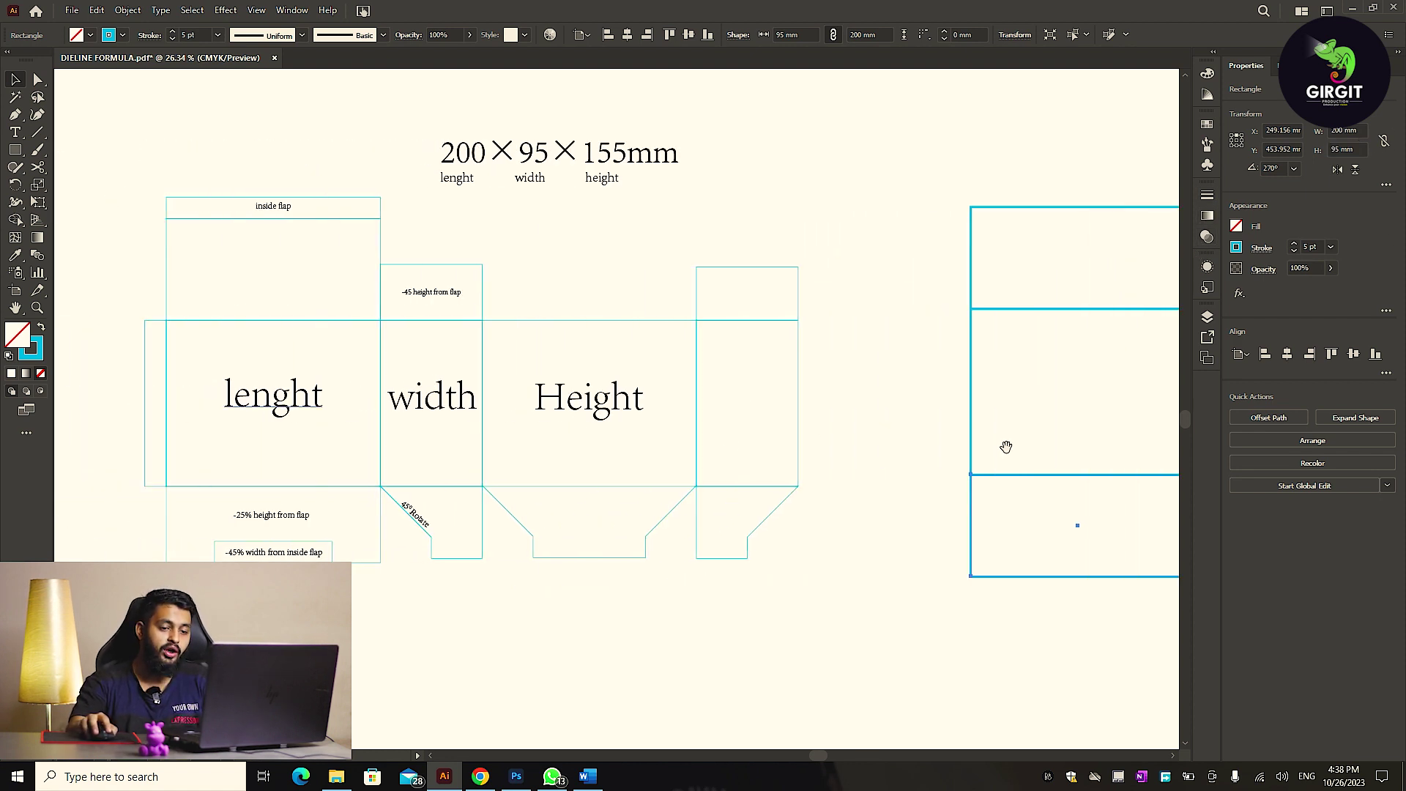
# Set the length panel's bottom flap height to 95 mm-25%, giving 71.25 mm.
pyautogui.hscroll(10, 1007, 447)
pyautogui.scroll(2, 502, 446)
pyautogui.scroll(2, 464, 582)
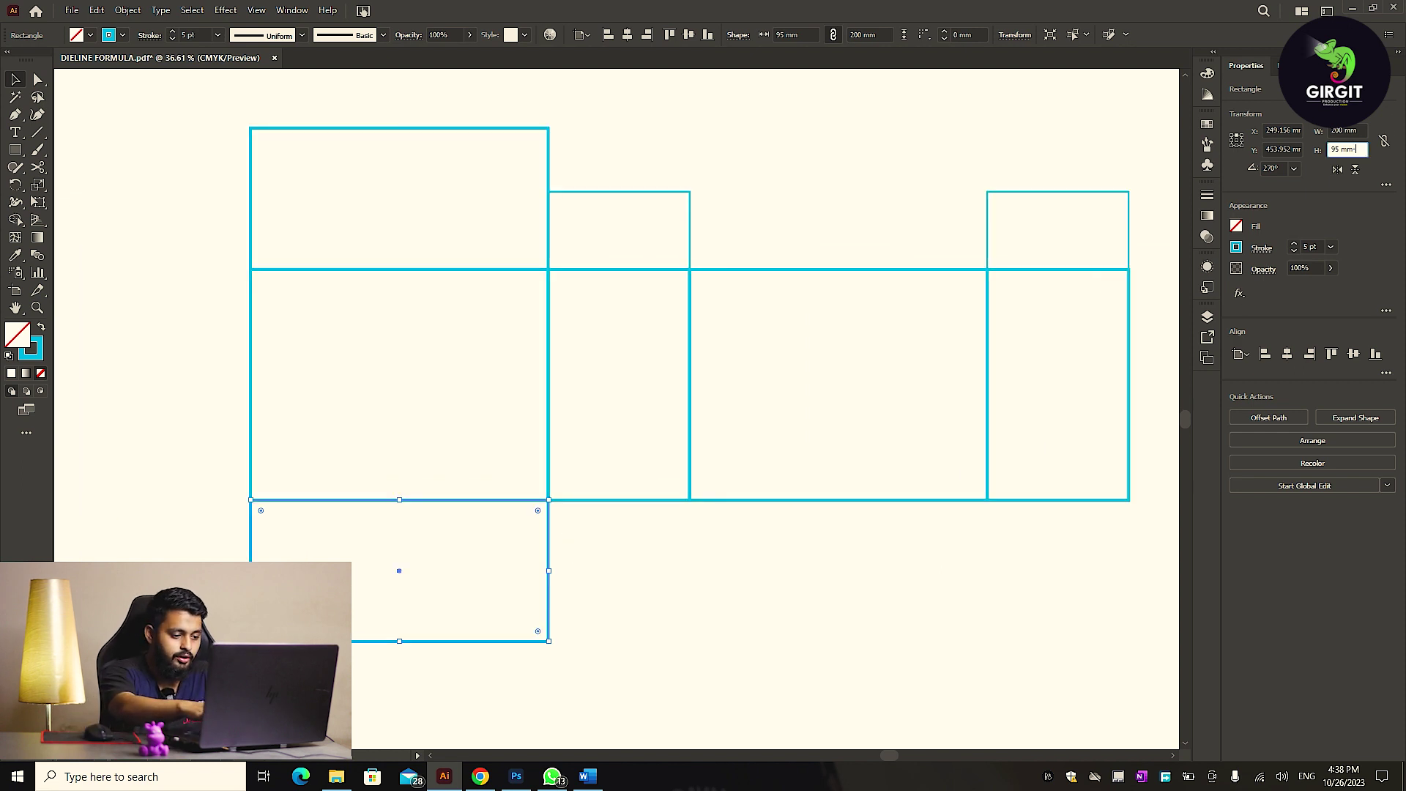
pyautogui.press('Return')
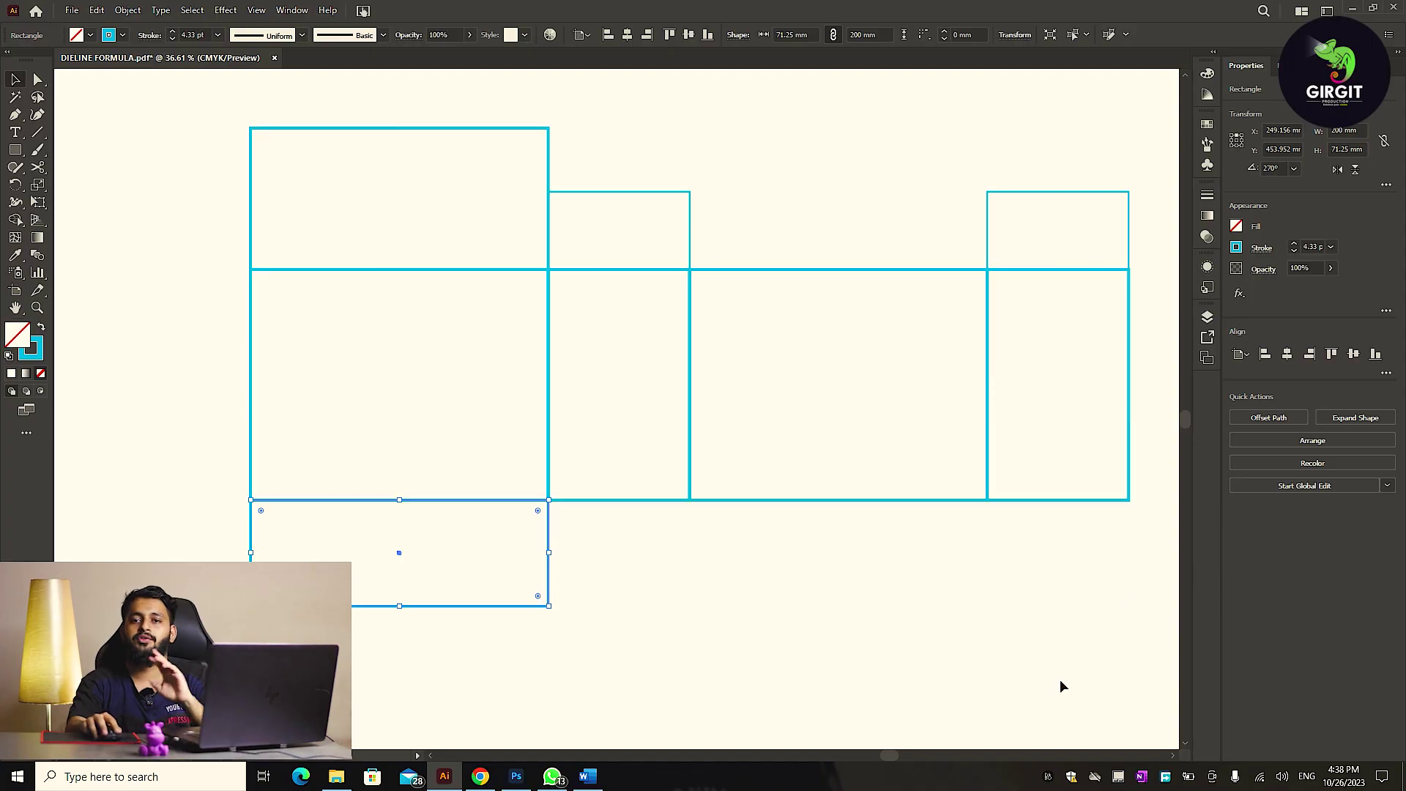
pyautogui.click(996, 593)
pyautogui.press('Tab')
pyautogui.scroll(-2, 782, 628)
pyautogui.hscroll(-1, 599, 579)
pyautogui.hscroll(-5, 599, 579)
pyautogui.scroll(3, 534, 628)
pyautogui.hscroll(-1, 517, 581)
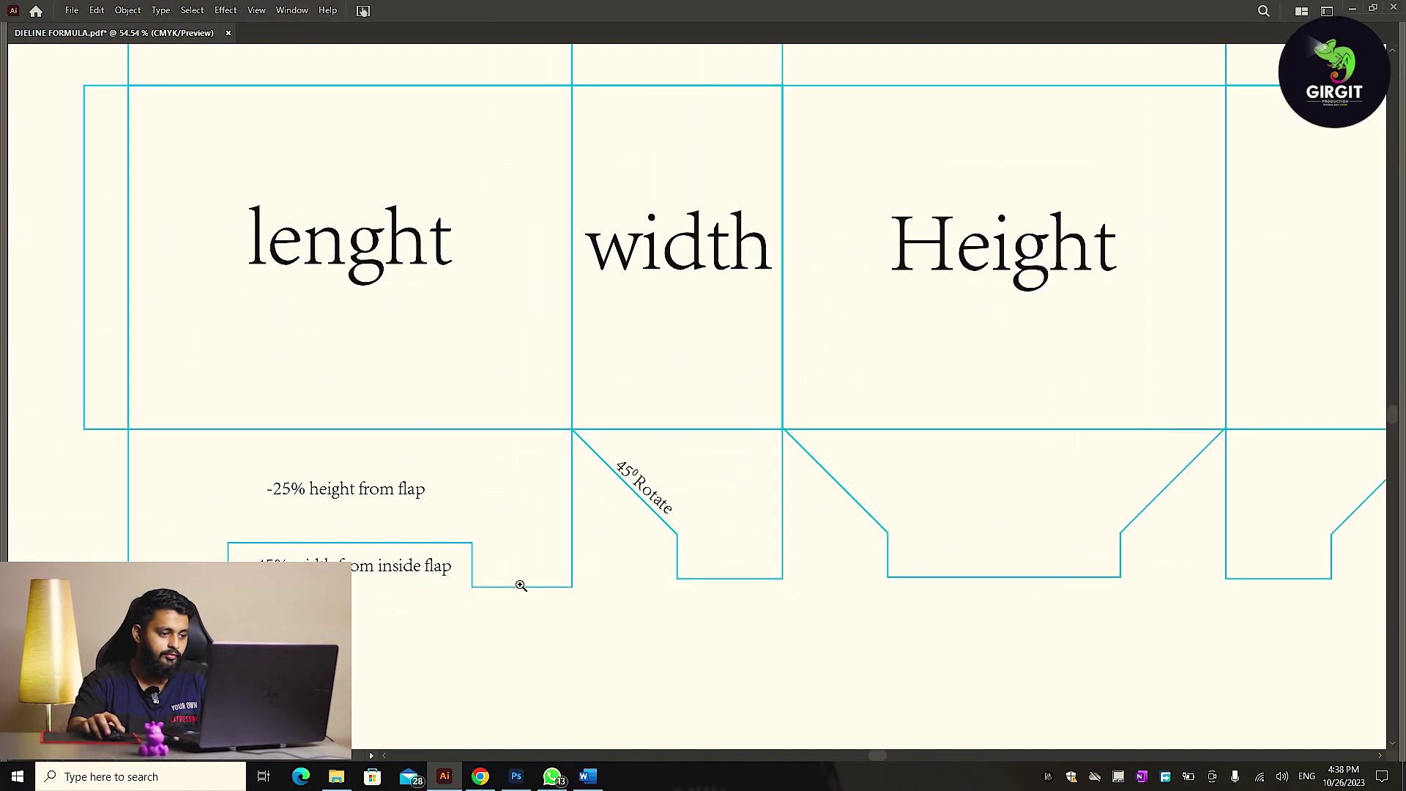
pyautogui.scroll(2, 518, 581)
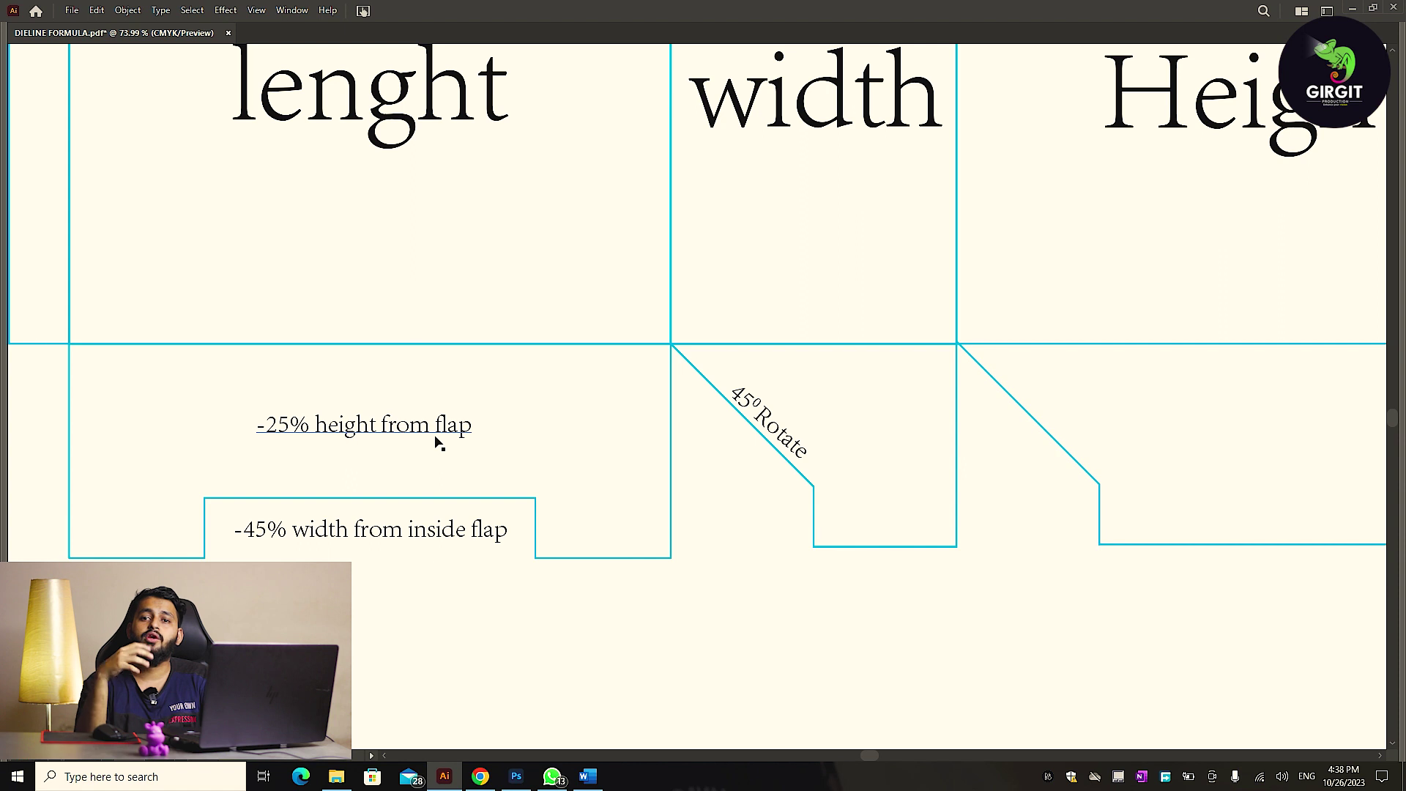
pyautogui.hscroll(-1, 373, 498)
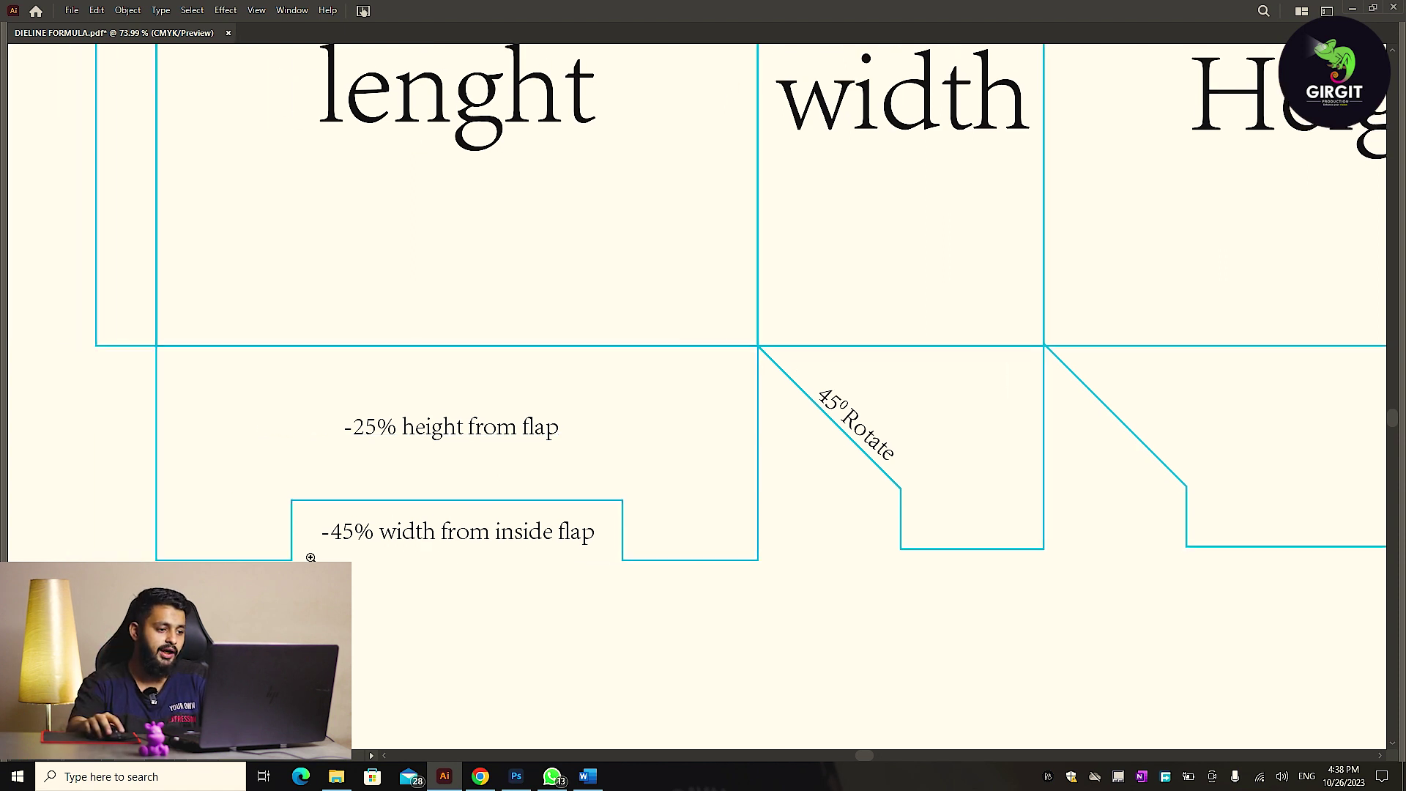
pyautogui.scroll(2, 315, 550)
pyautogui.press('z')
pyautogui.scroll(-5, 688, 566)
pyautogui.scroll(-3, 569, 590)
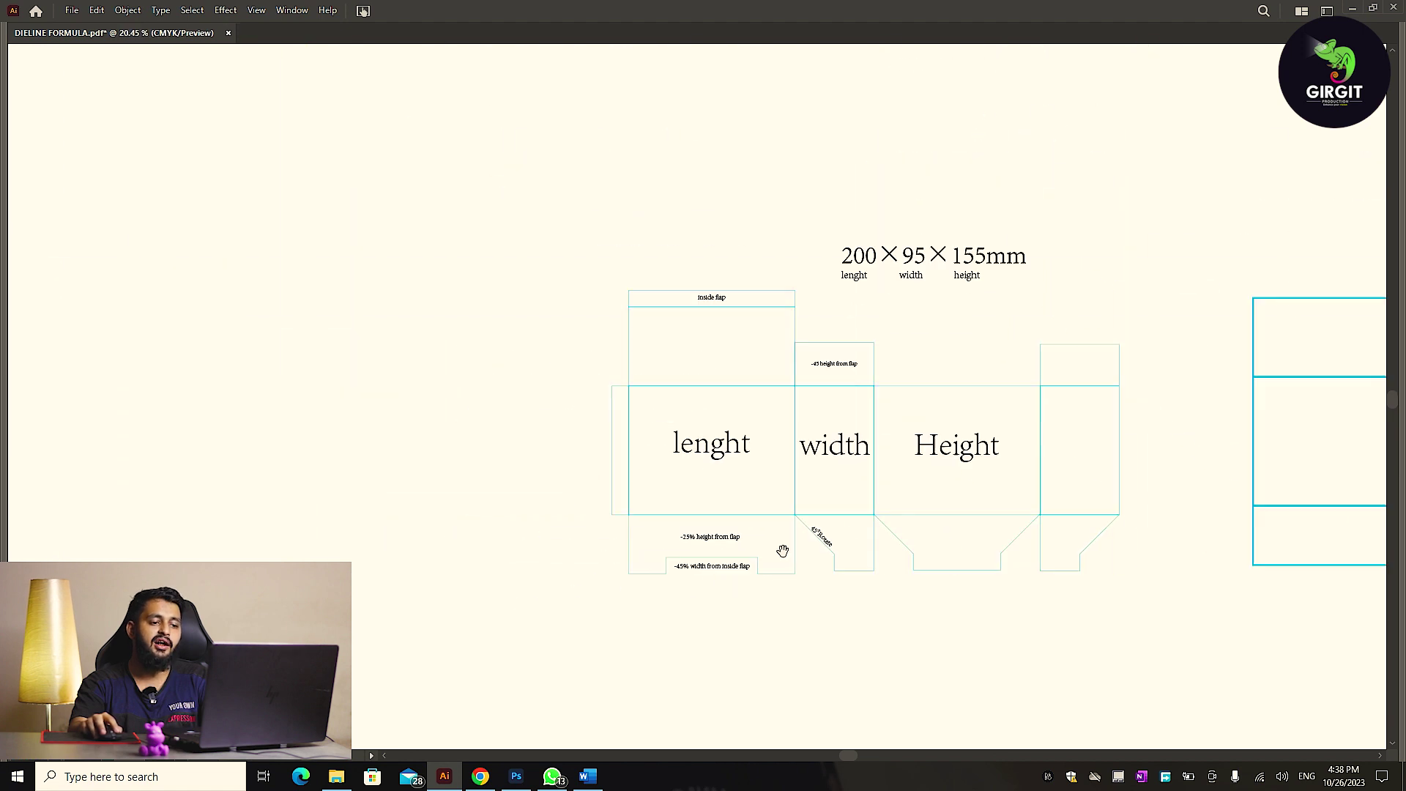
pyautogui.hscroll(5, 782, 553)
pyautogui.hscroll(3, 707, 512)
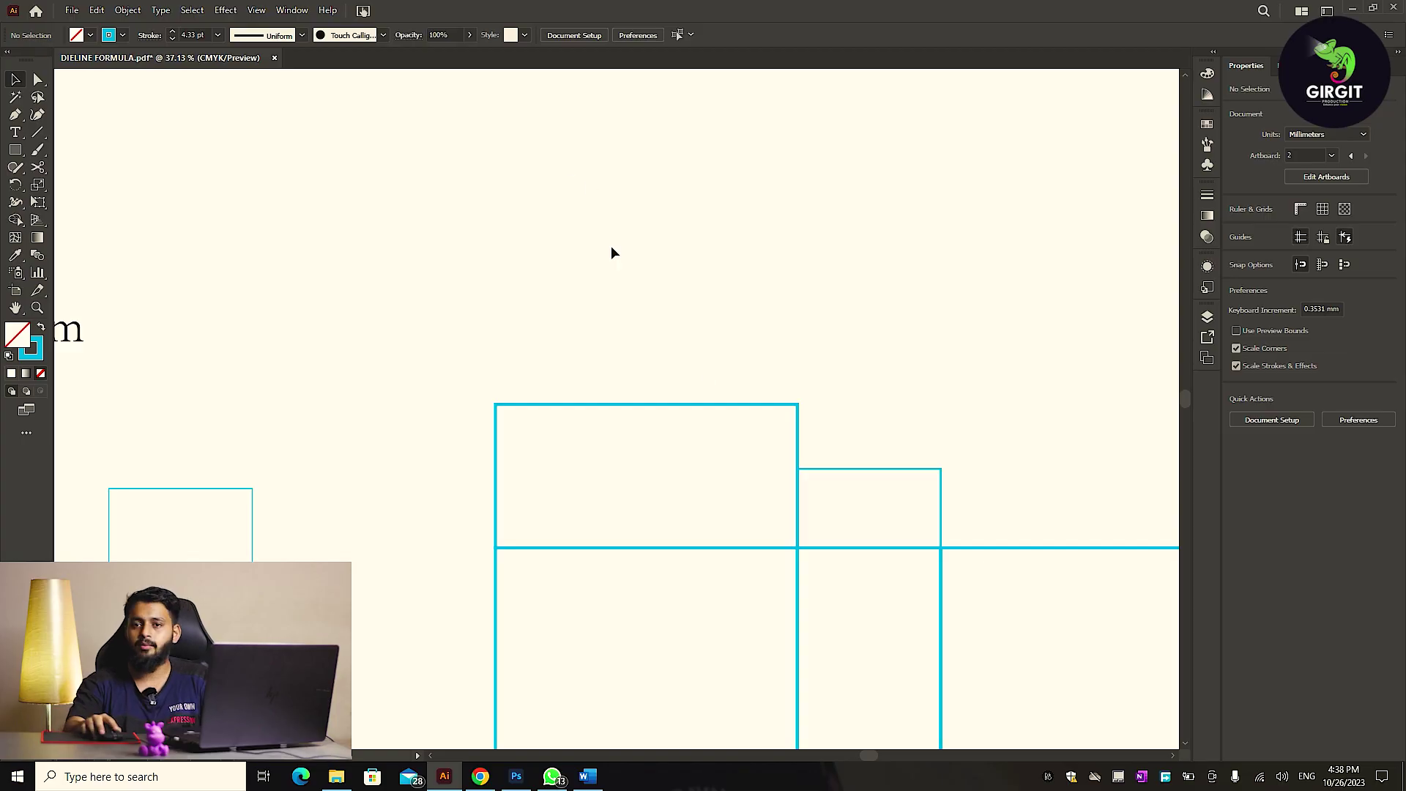
# Copy the length panel's top flap upward and make the copy 25 mm tall.
pyautogui.click(662, 403)
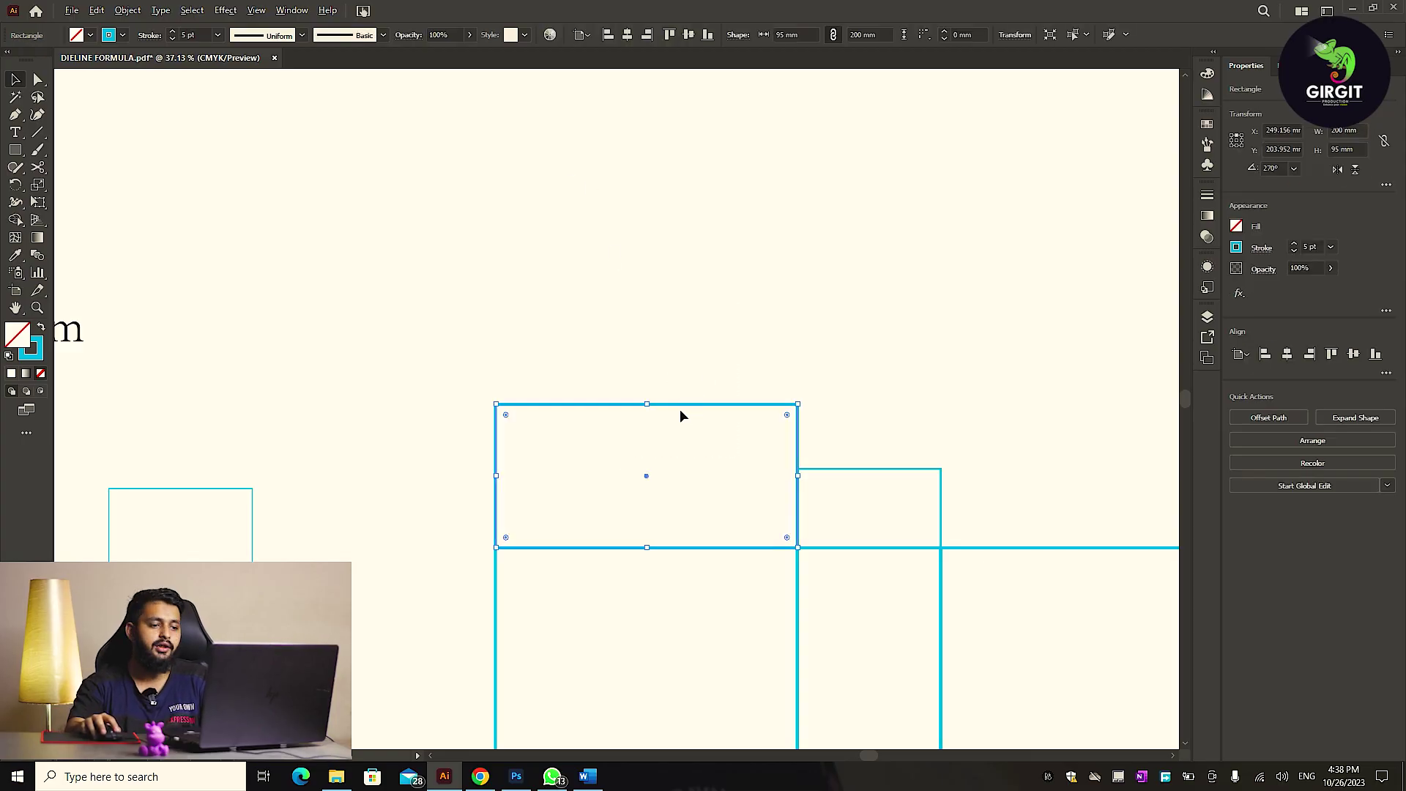
pyautogui.moveTo(680, 416); pyautogui.dragTo(683, 216)
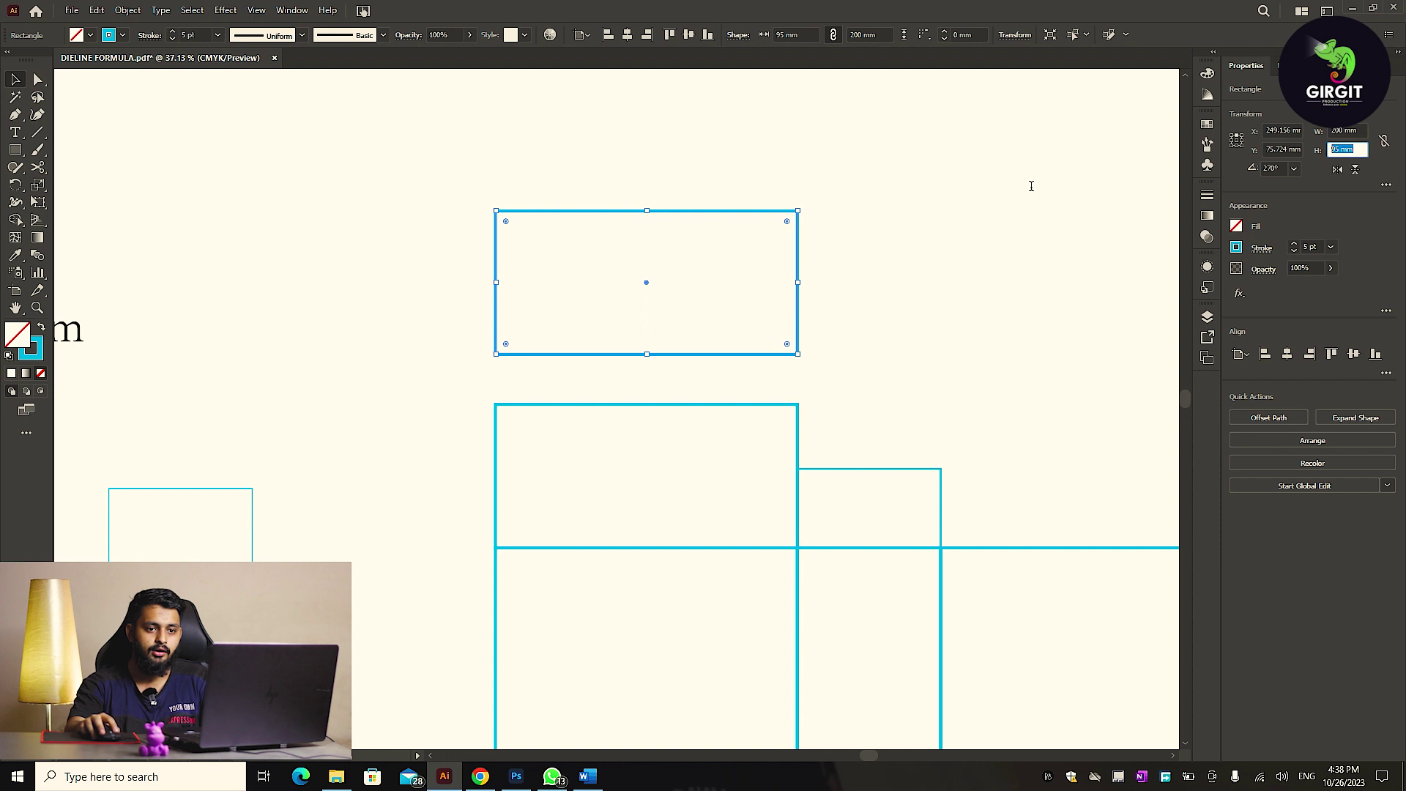
pyautogui.write('25')
pyautogui.press('Return')
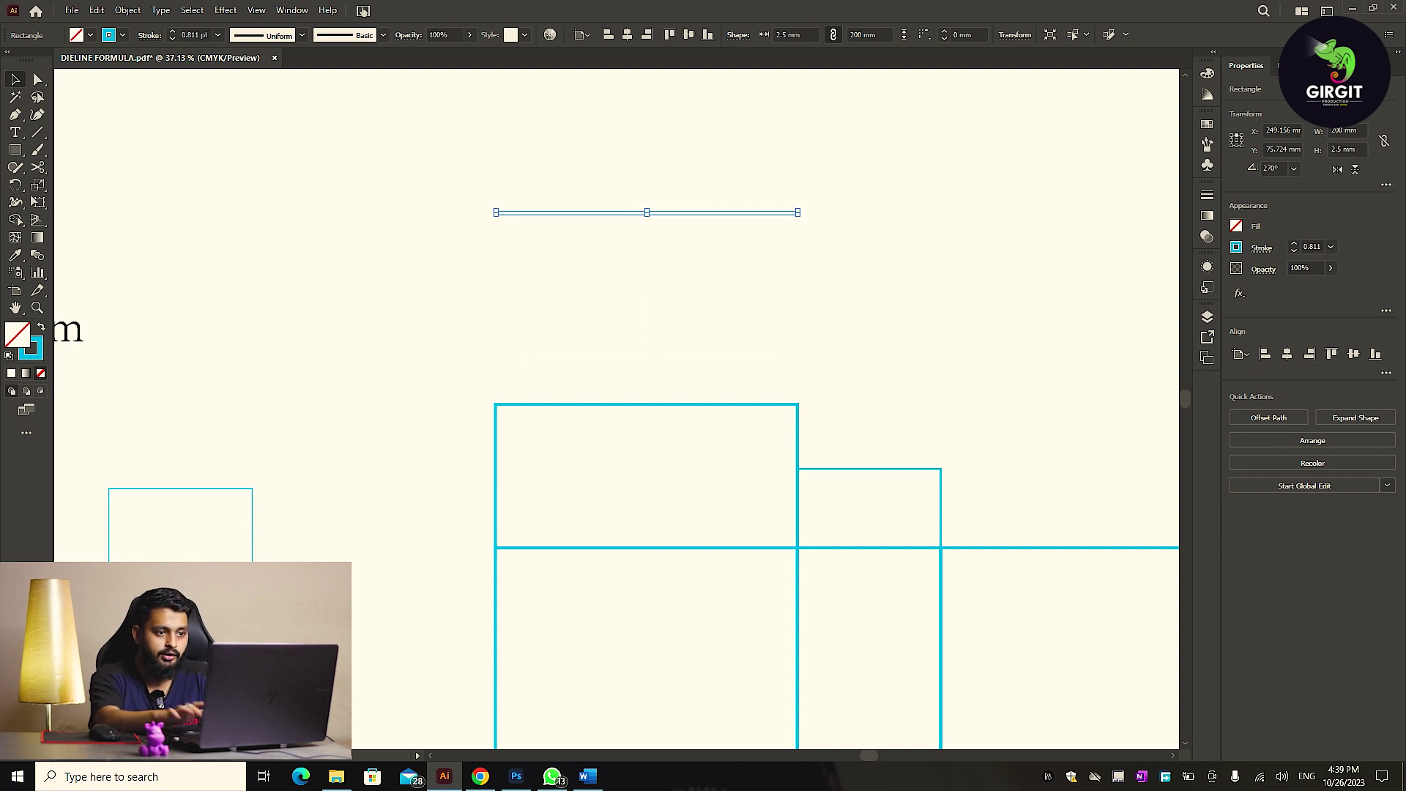
pyautogui.hotkey('ctrl', 'z')
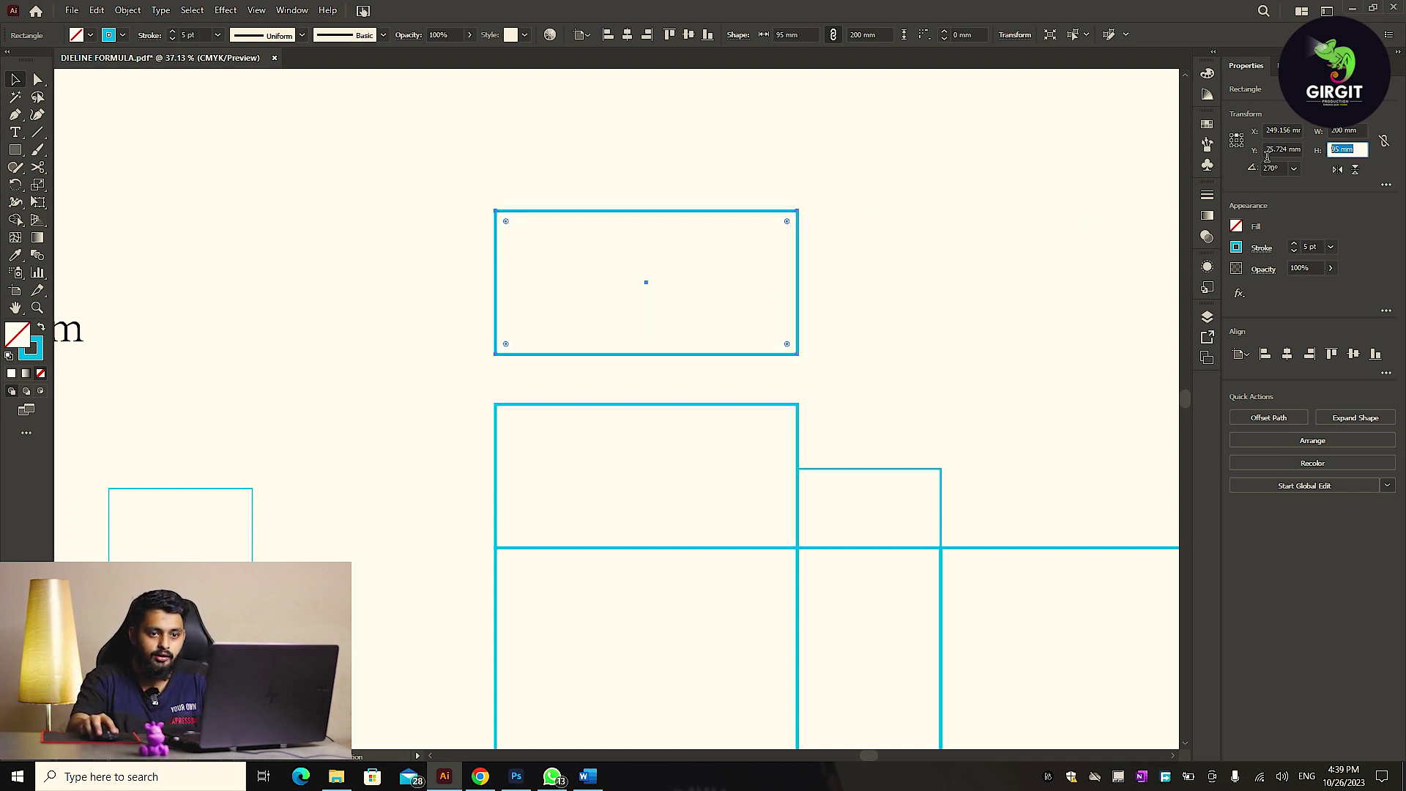
pyautogui.press('Return')
pyautogui.click(628, 236)
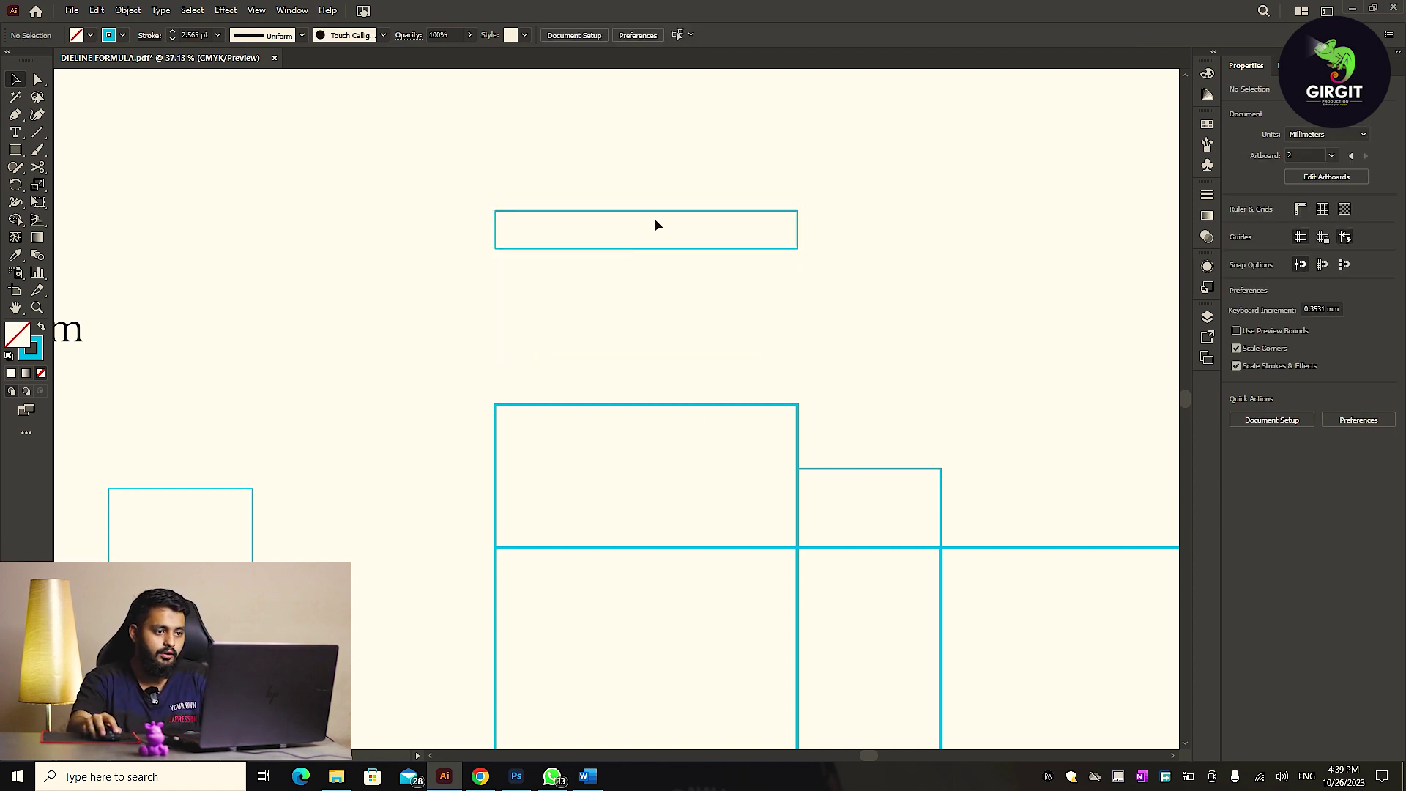
# Place the 25 mm strip on the top flap's upper edge and eyedrop the 5 pt stroke.
pyautogui.moveTo(640, 247); pyautogui.dragTo(634, 394)
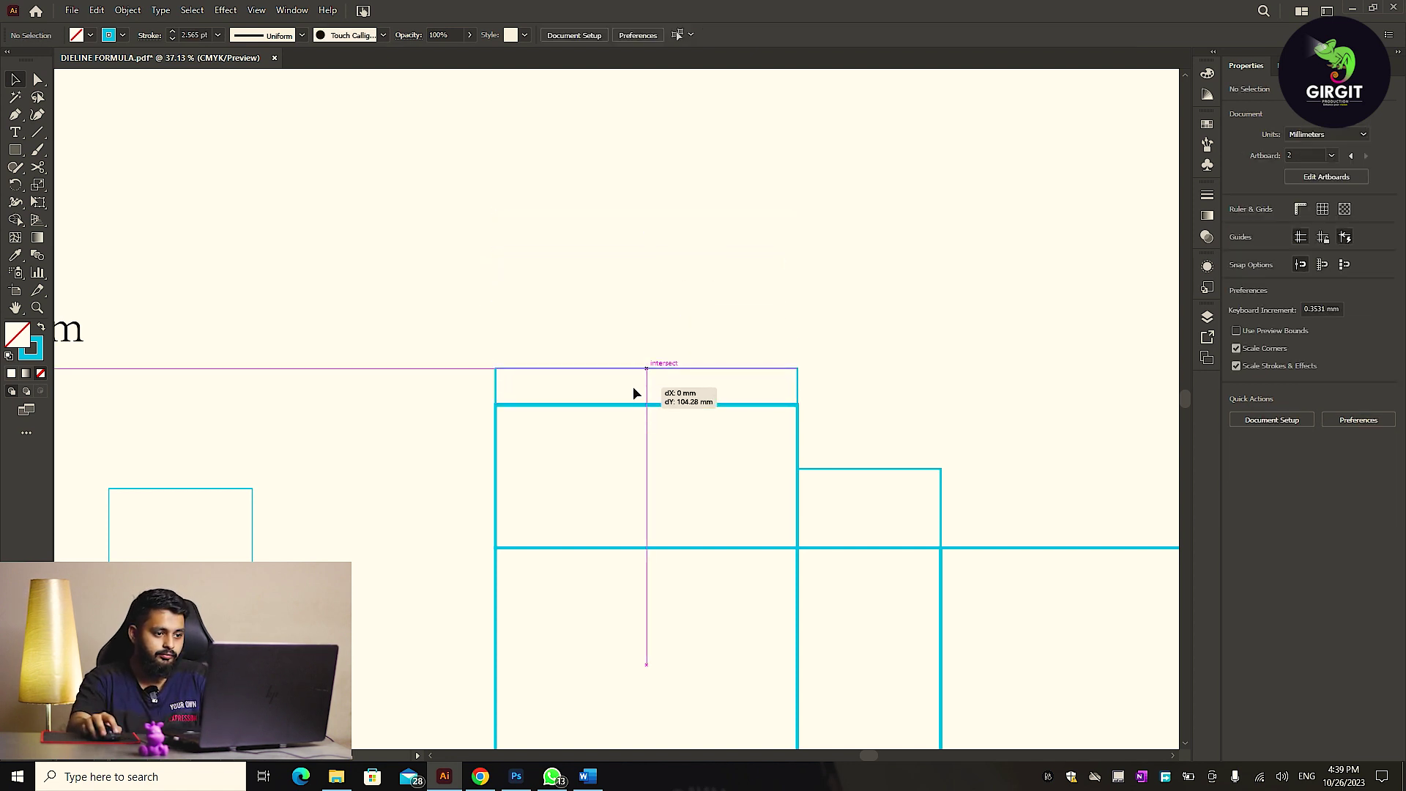
pyautogui.moveTo(774, 378); pyautogui.dragTo(749, 287)
pyautogui.press('o')
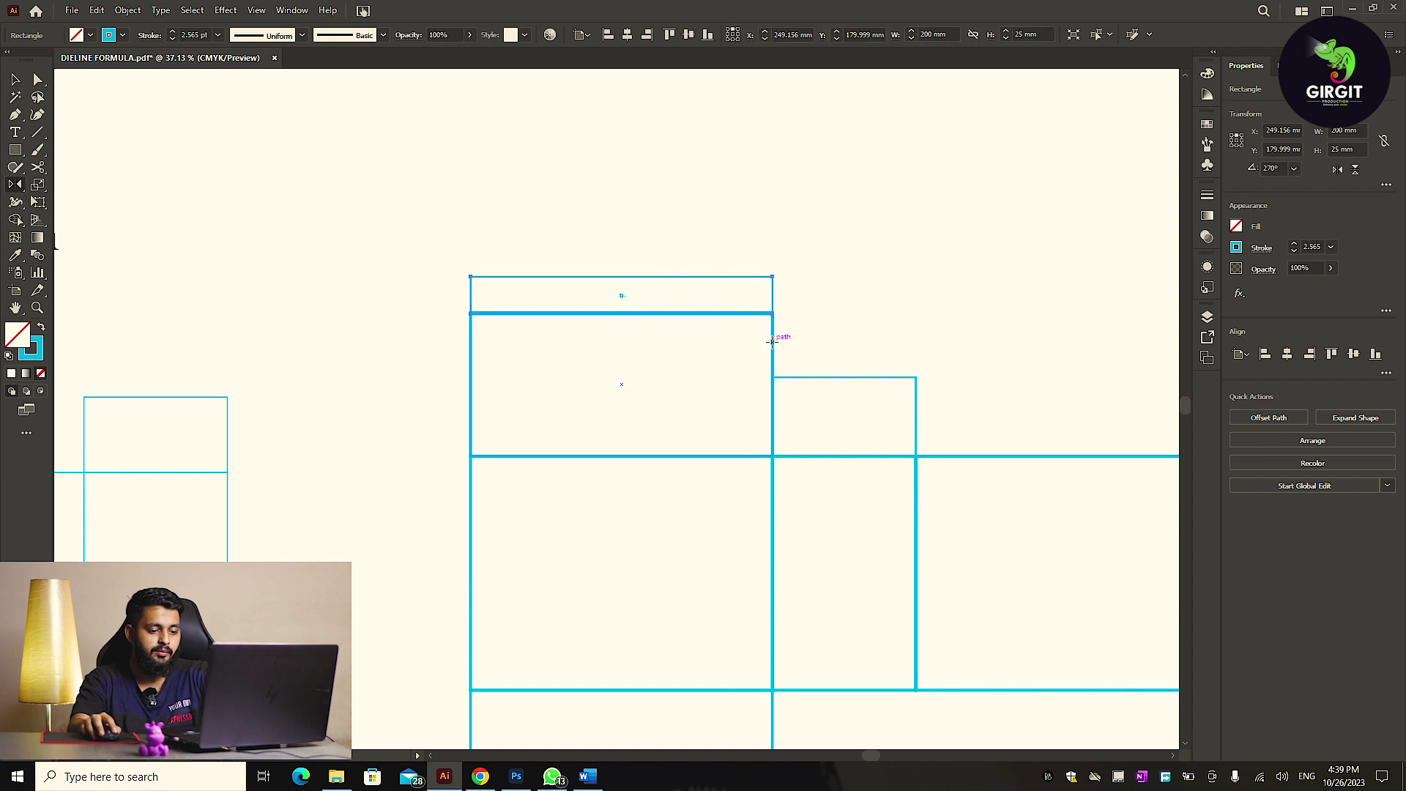
pyautogui.click(776, 337)
pyautogui.hotkey('ctrl', '-')
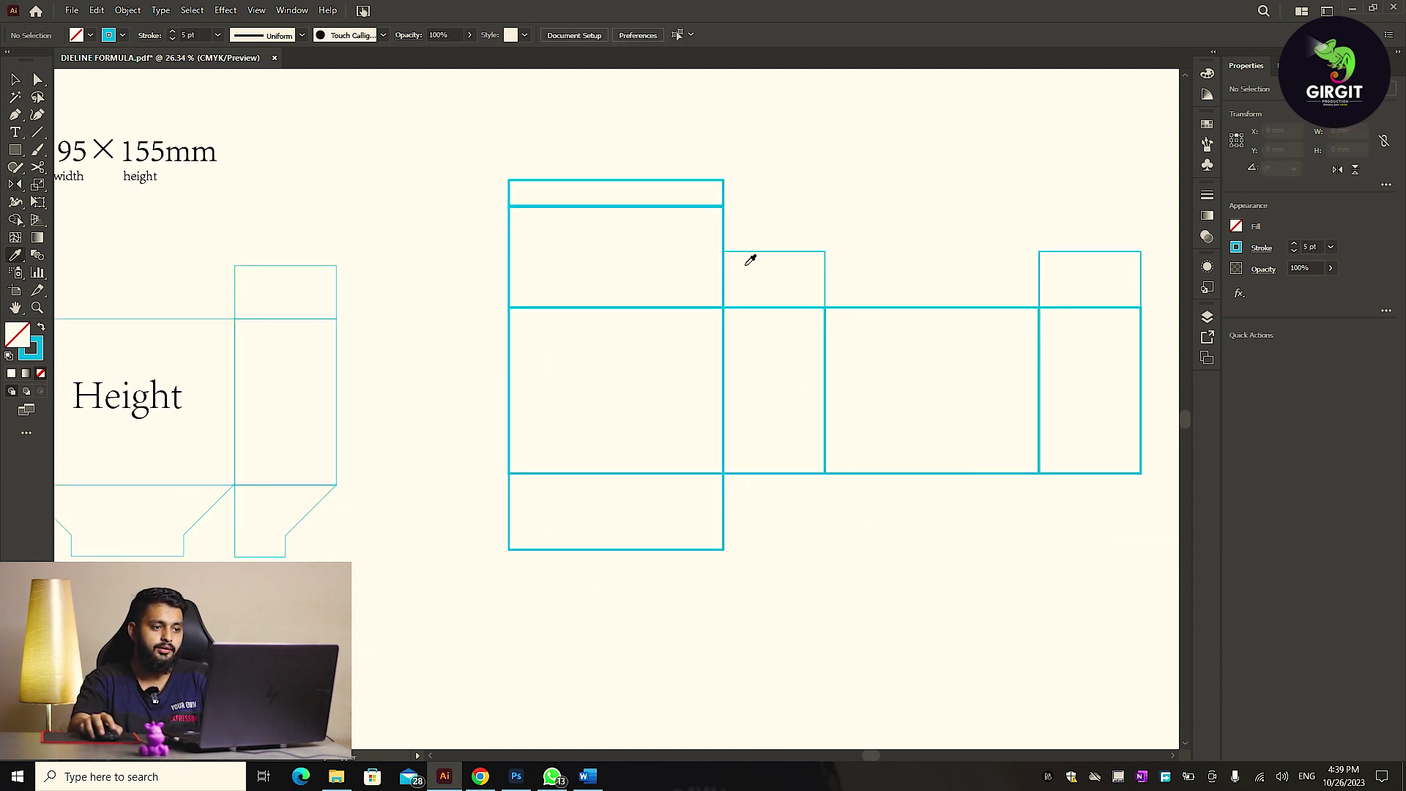
# Align the strip exactly to the top flap's edge using outline view.
pyautogui.moveTo(831, 200); pyautogui.dragTo(669, 195)
pyautogui.press('v')
pyautogui.hotkey('ctrl', 'y')
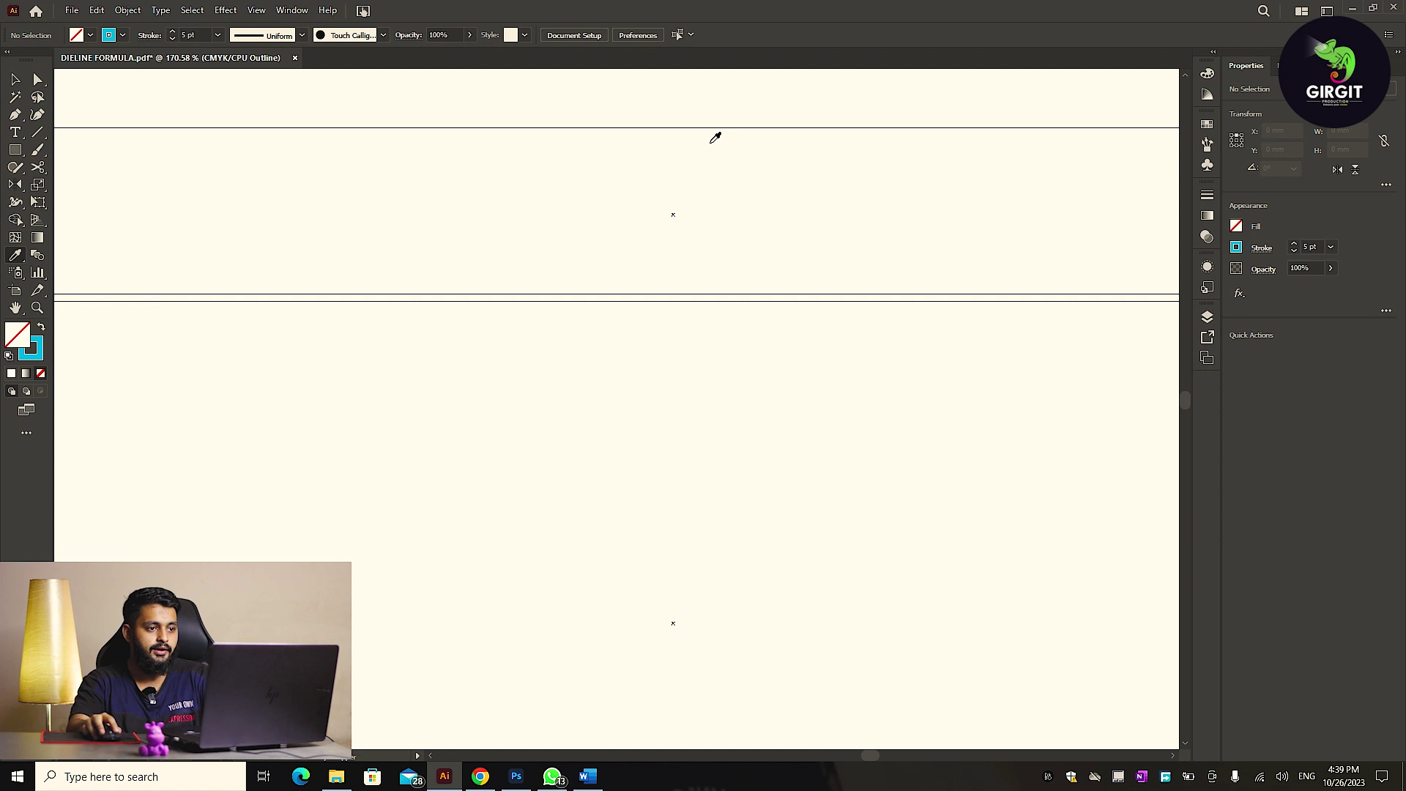
pyautogui.press('b')
pyautogui.press('v')
pyautogui.moveTo(709, 132); pyautogui.dragTo(602, 292)
pyautogui.scroll(5, 602, 292)
pyautogui.moveTo(703, 317); pyautogui.dragTo(706, 277)
pyautogui.hotkey('ctrl', 'y')
# Copy the 25 mm strip below the length panel's bottom flap.
pyautogui.scroll(-5, 582, 308)
pyautogui.scroll(-3, 581, 308)
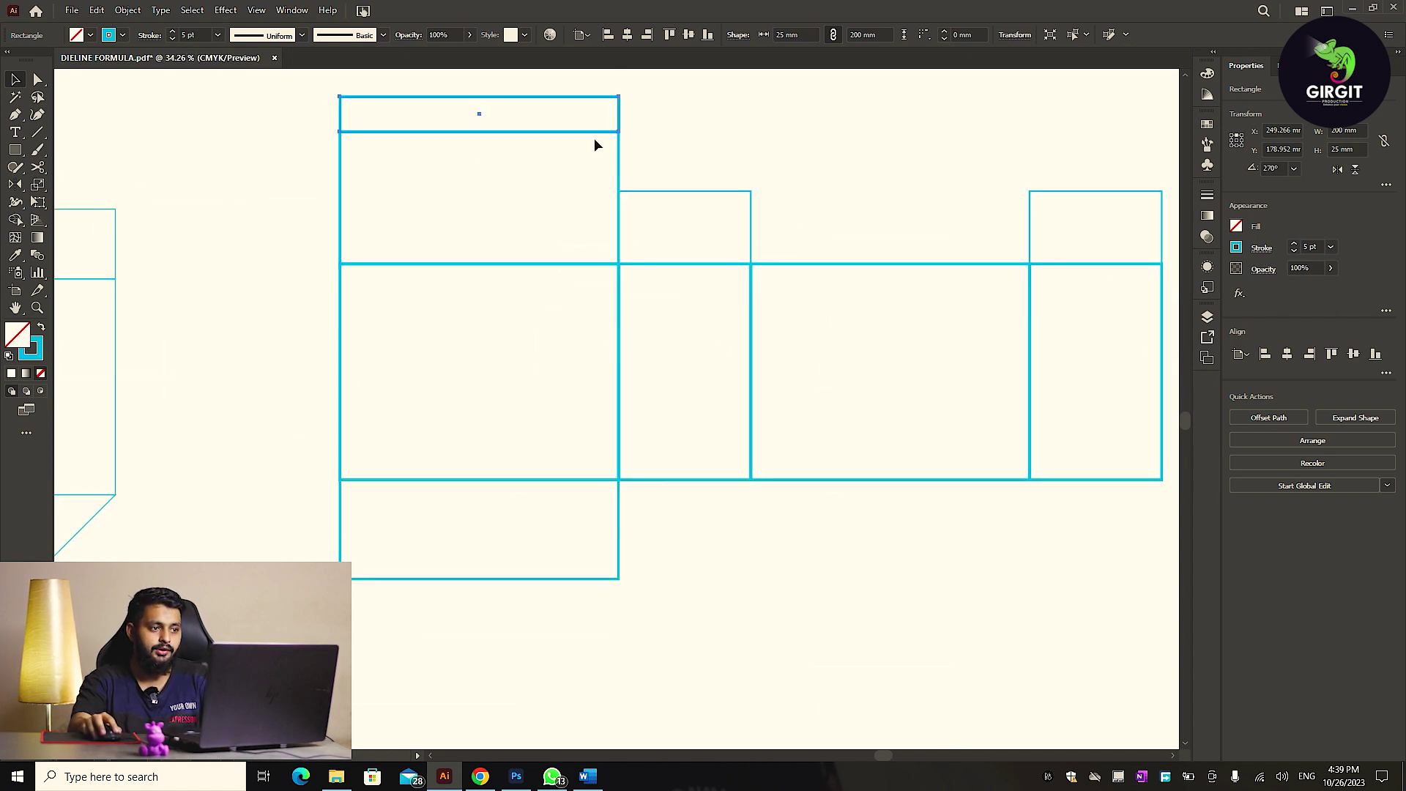
pyautogui.moveTo(593, 119); pyautogui.dragTo(587, 564)
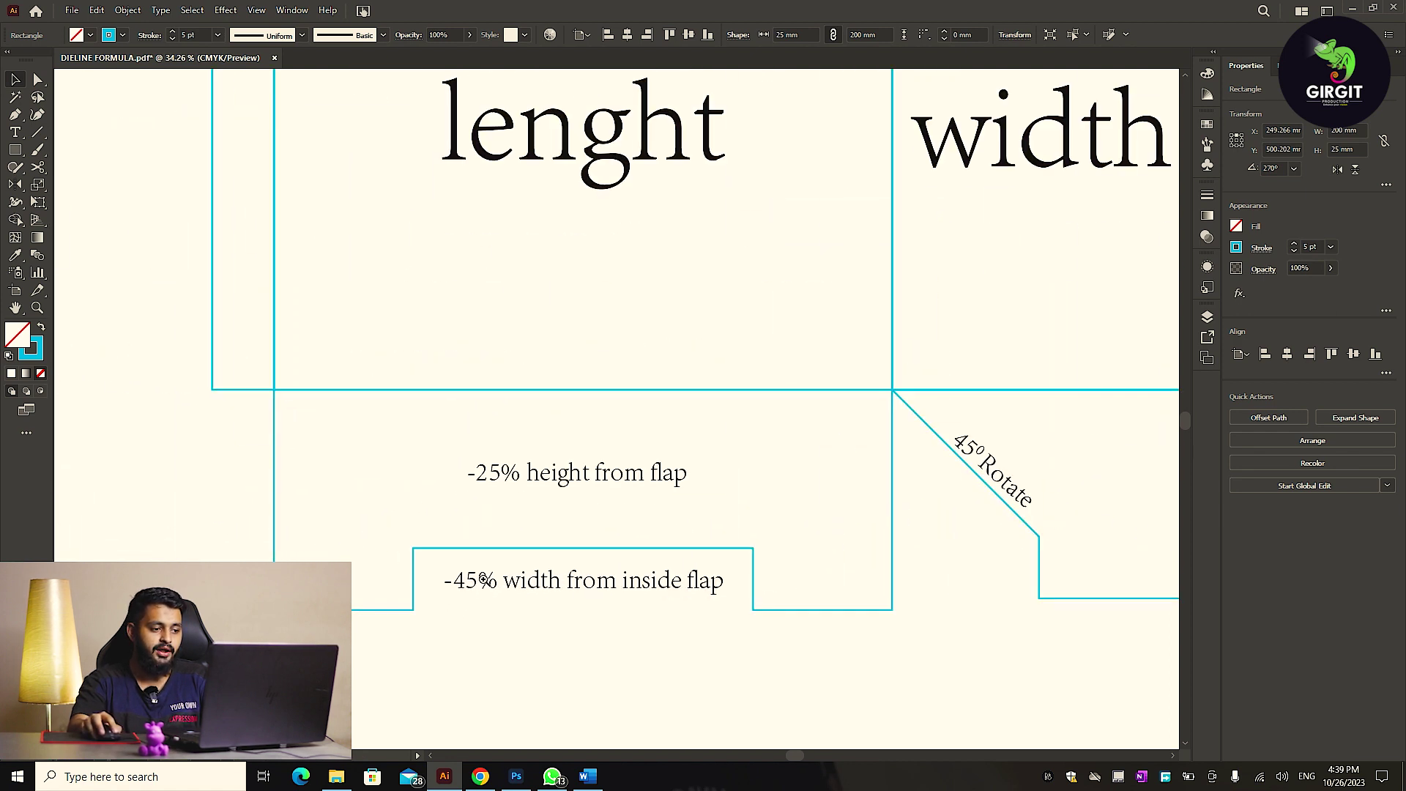
# Narrow the lower strip by 45% to 110 mm wide.
pyautogui.scroll(1, 483, 580)
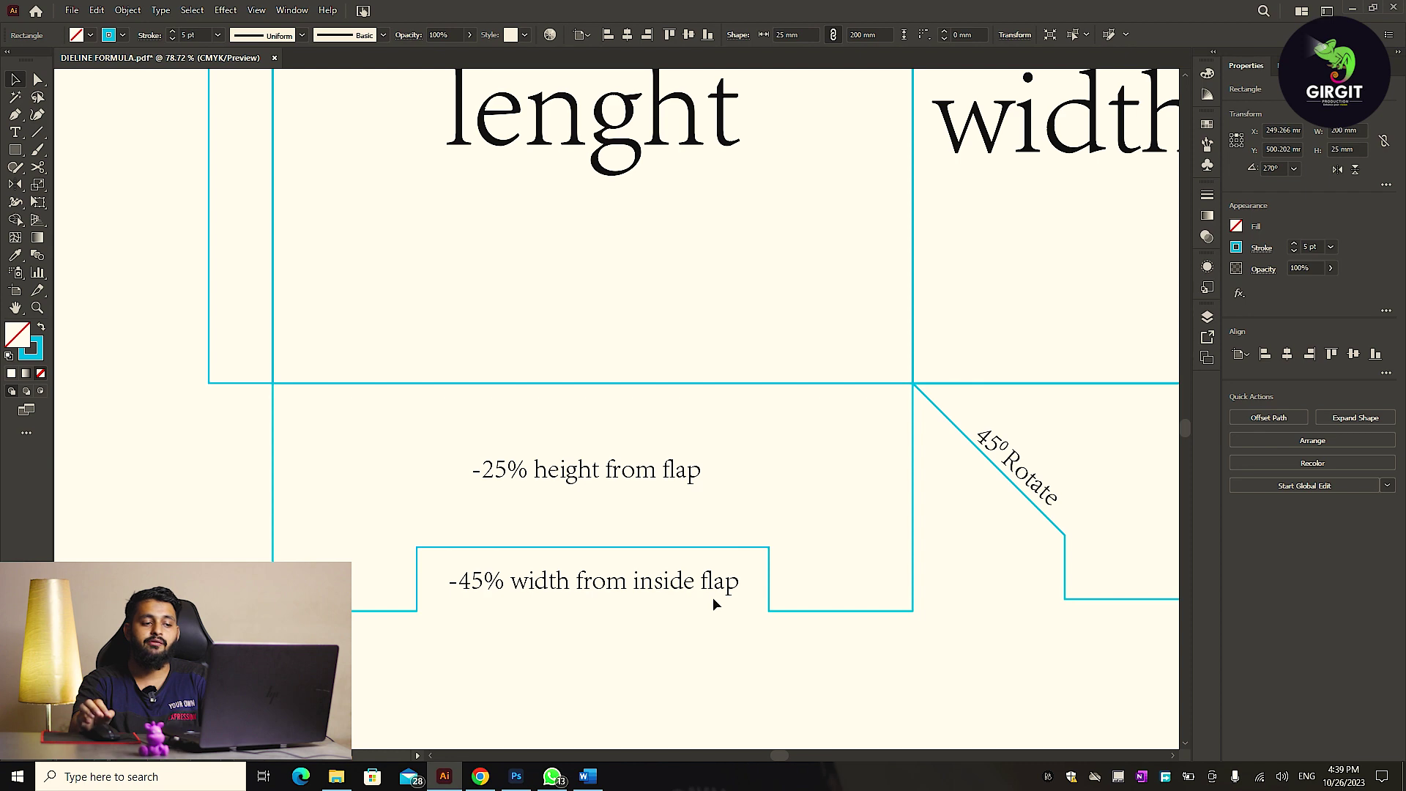
pyautogui.scroll(-1, 714, 600)
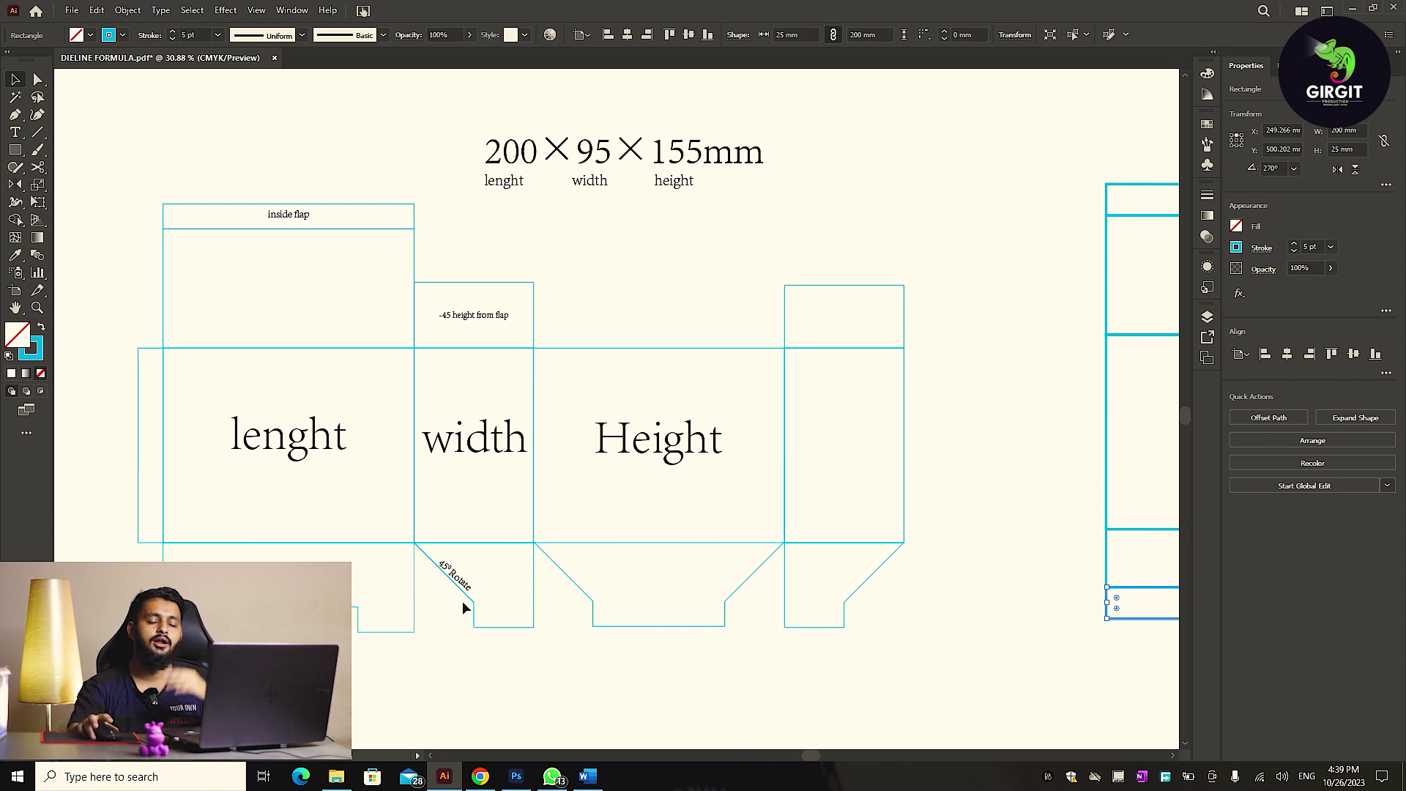
pyautogui.hscroll(5, 482, 614)
pyautogui.scroll(3, 1024, 399)
pyautogui.write('-45%')
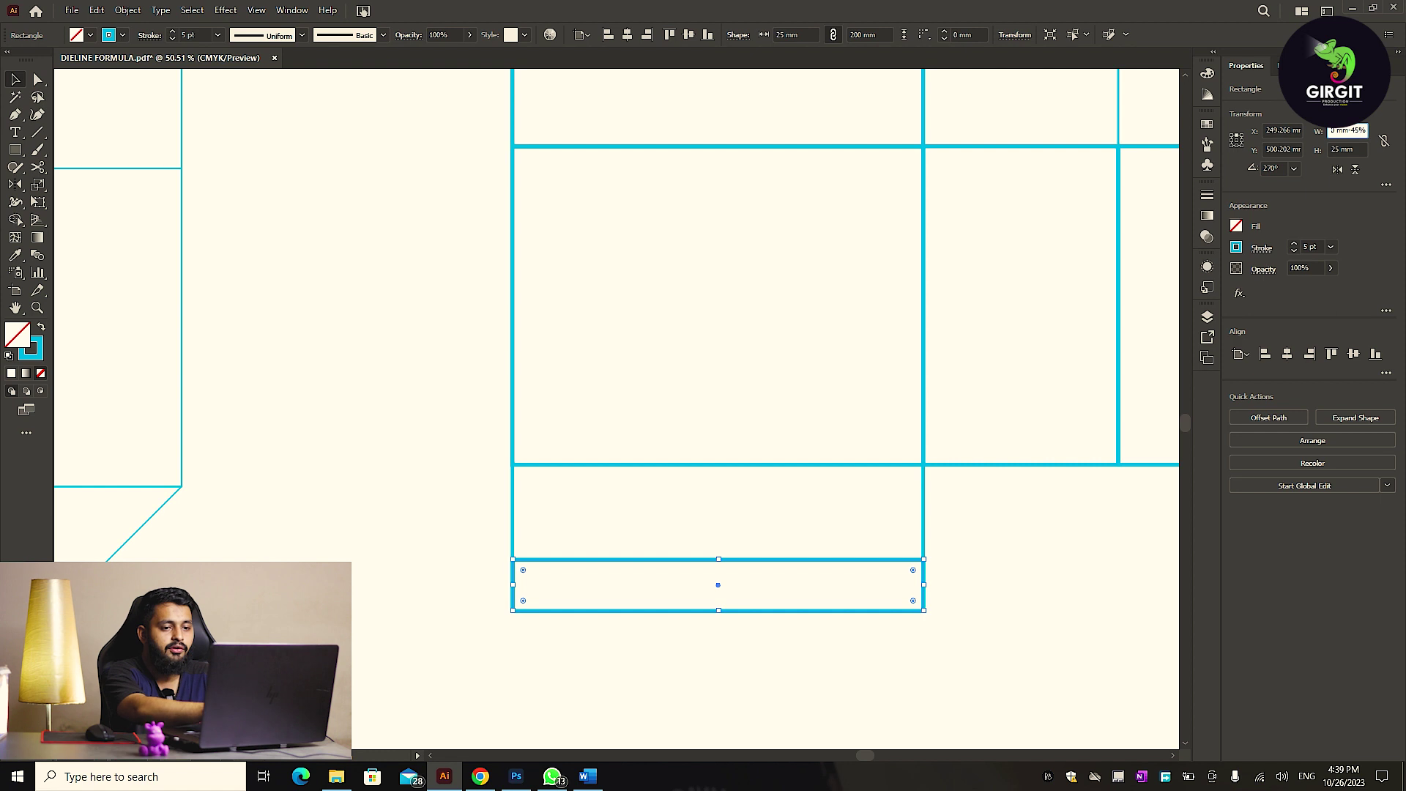
pyautogui.press('Return')
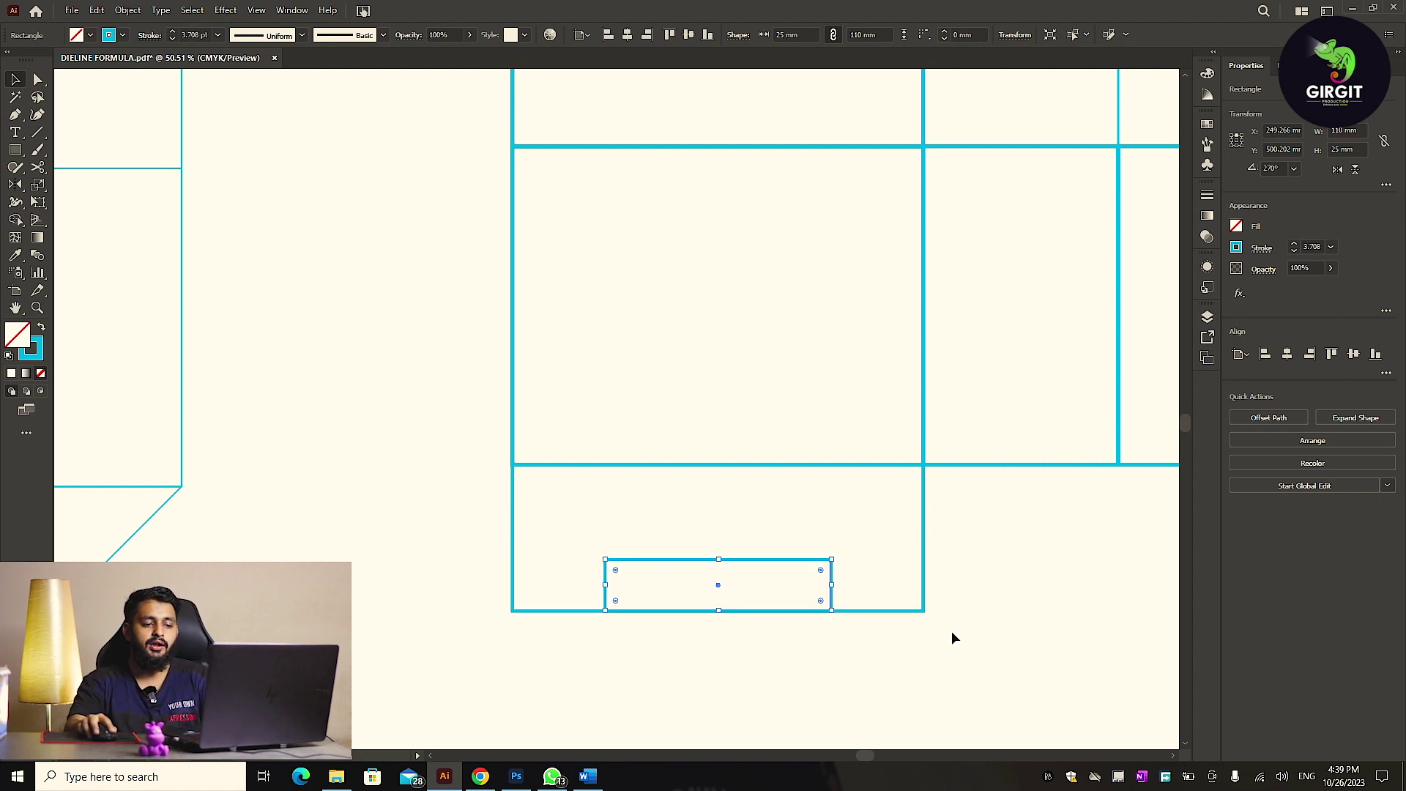
pyautogui.click(952, 637)
# Subtract the strip from the bottom flap with Shape Builder, leaving a 110×25 mm notch.
pyautogui.moveTo(986, 659); pyautogui.dragTo(584, 552)
pyautogui.hotkey('shift', 'm')
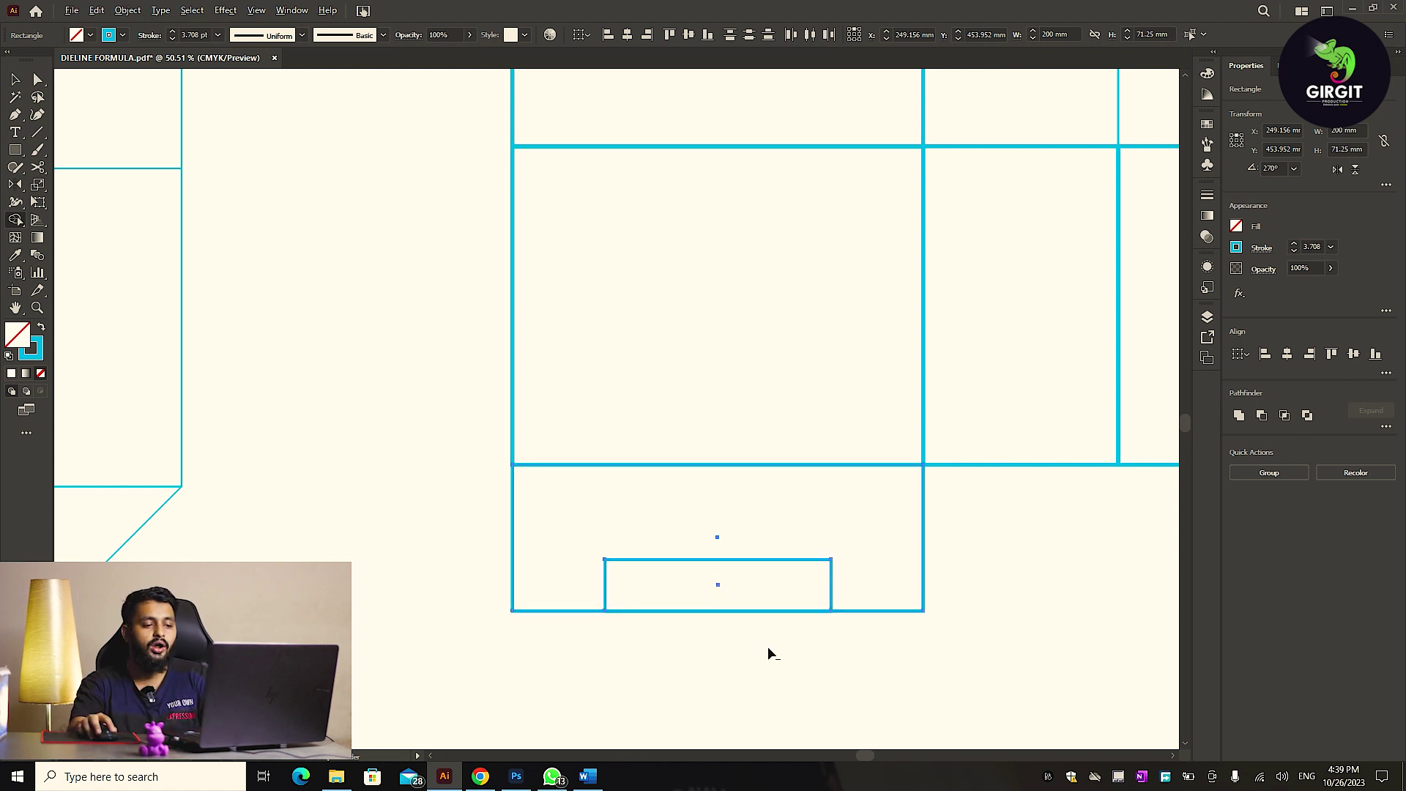
pyautogui.keyDown('alt'); pyautogui.click(780, 586); pyautogui.keyUp('alt')
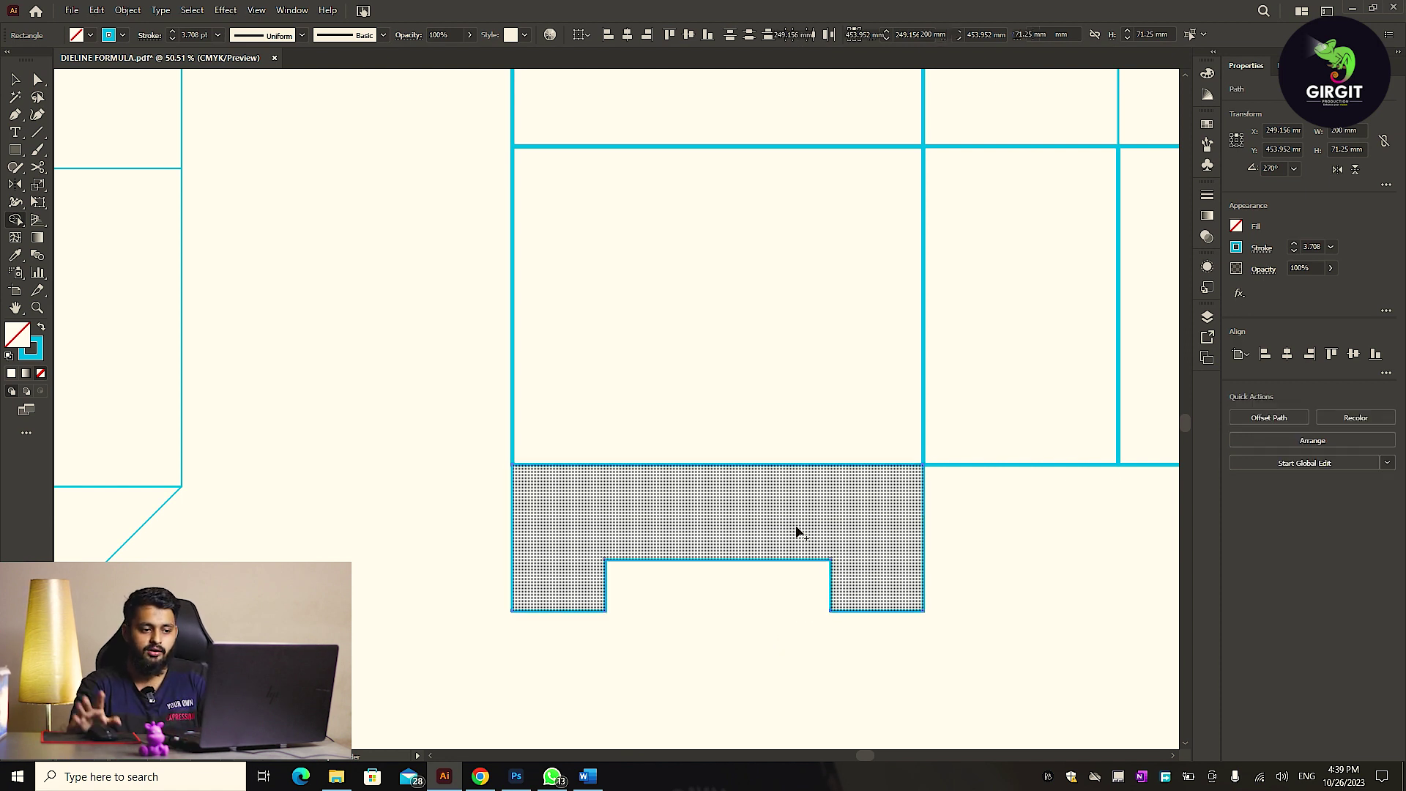
pyautogui.press('v')
pyautogui.click(970, 543)
pyautogui.scroll(-2, 972, 546)
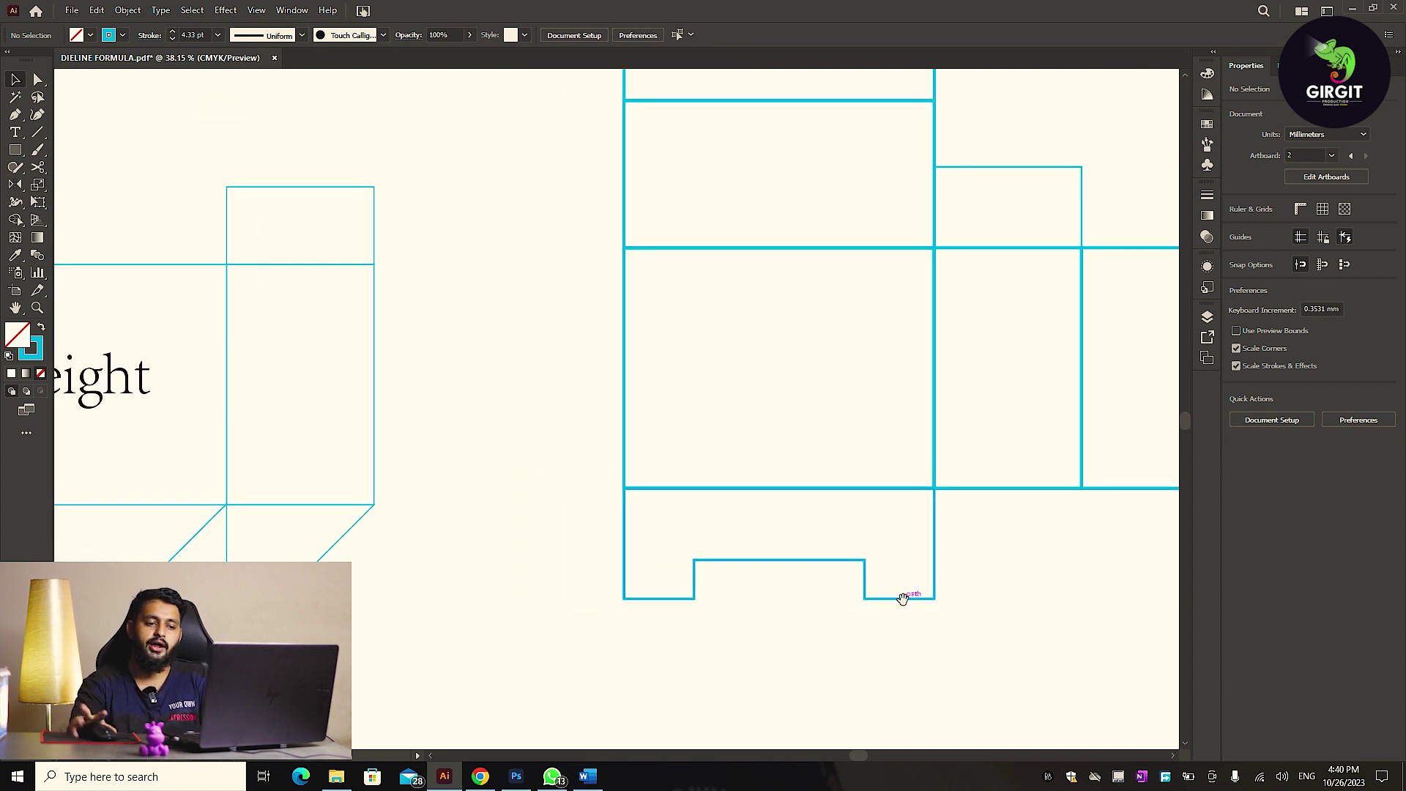
# Pan over the reference dieline's length panel, then return to the dieline being built.
pyautogui.moveTo(783, 607); pyautogui.dragTo(769, 605)
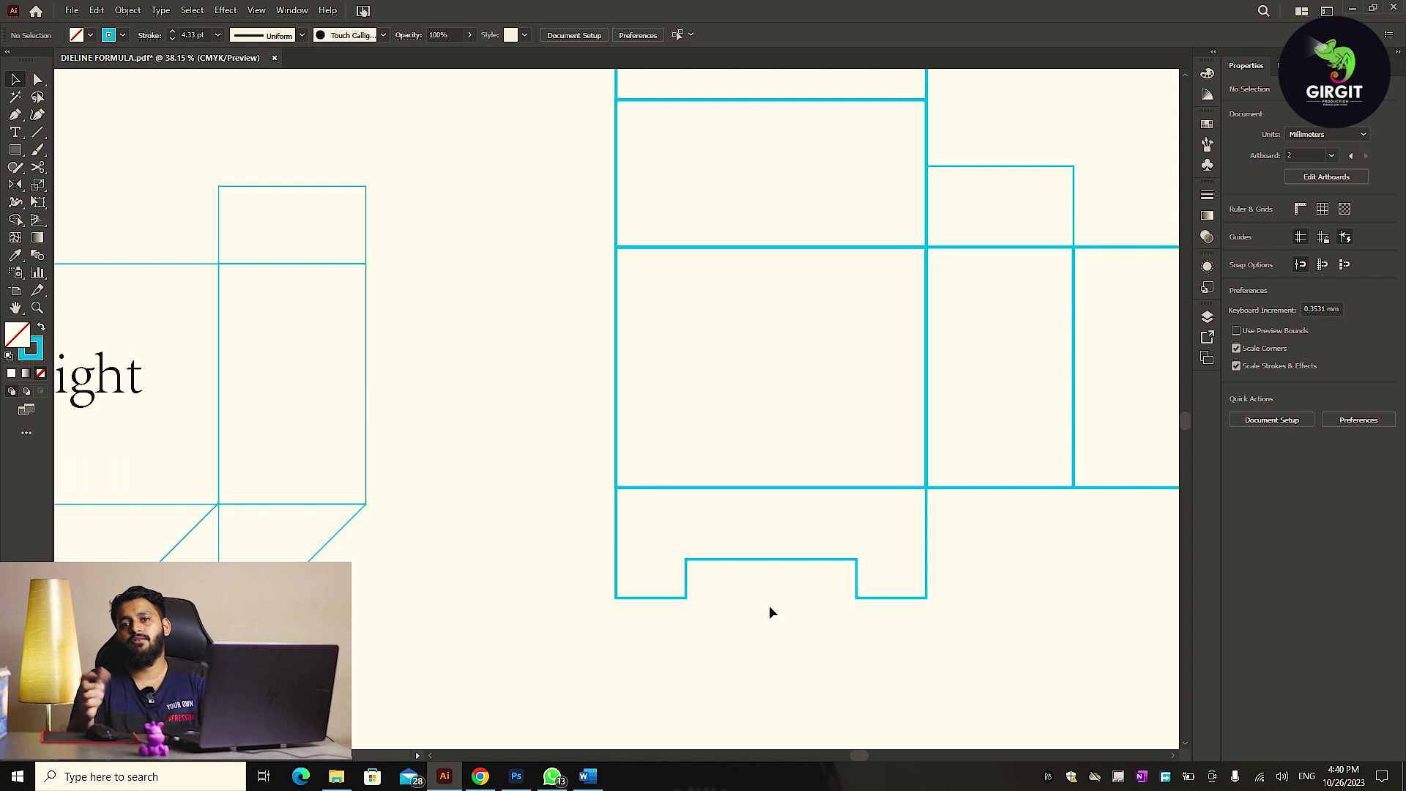
pyautogui.moveTo(499, 703); pyautogui.dragTo(810, 653)
pyautogui.press('Tab')
pyautogui.moveTo(500, 671); pyautogui.dragTo(38, 671)
pyautogui.moveTo(799, 608); pyautogui.dragTo(574, 640)
pyautogui.moveTo(245, 649); pyautogui.dragTo(894, 584)
pyautogui.moveTo(646, 596); pyautogui.dragTo(859, 569)
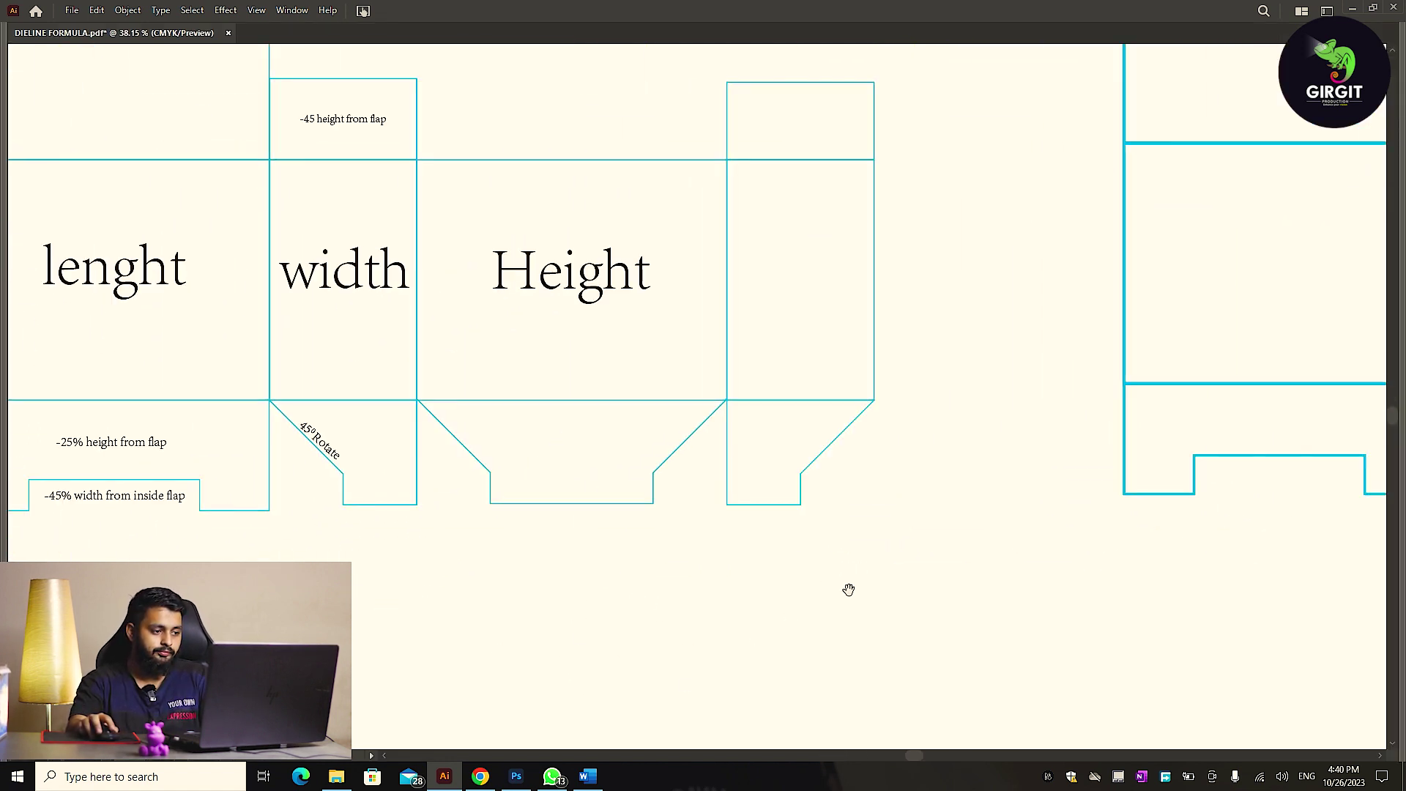
pyautogui.moveTo(1064, 603); pyautogui.dragTo(763, 594)
pyautogui.moveTo(1083, 577); pyautogui.dragTo(691, 459)
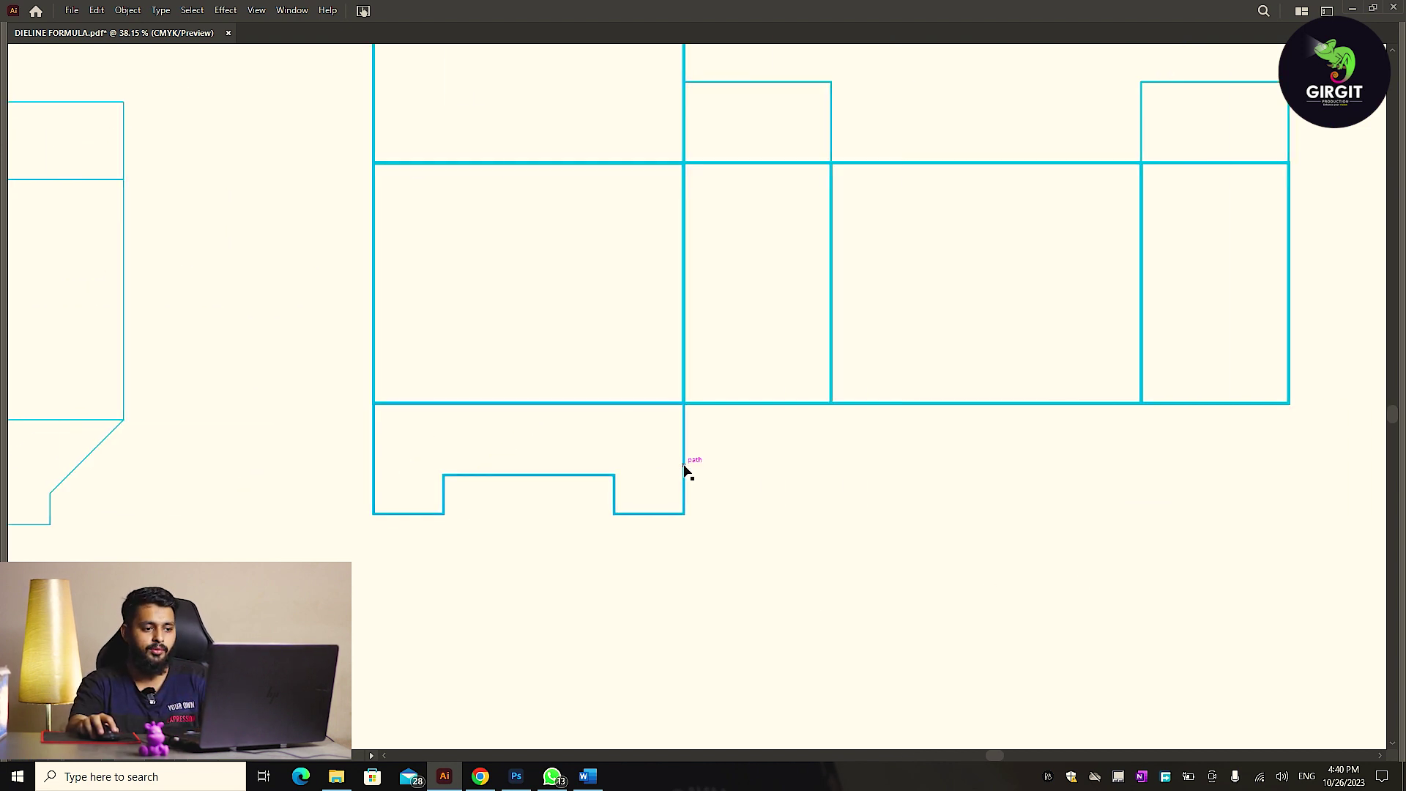
# Duplicate the notched flap to the right and delete everything except its corner piece.
pyautogui.keyDown('alt'); pyautogui.moveTo(685, 468); pyautogui.dragTo(1085, 468); pyautogui.keyUp('alt')
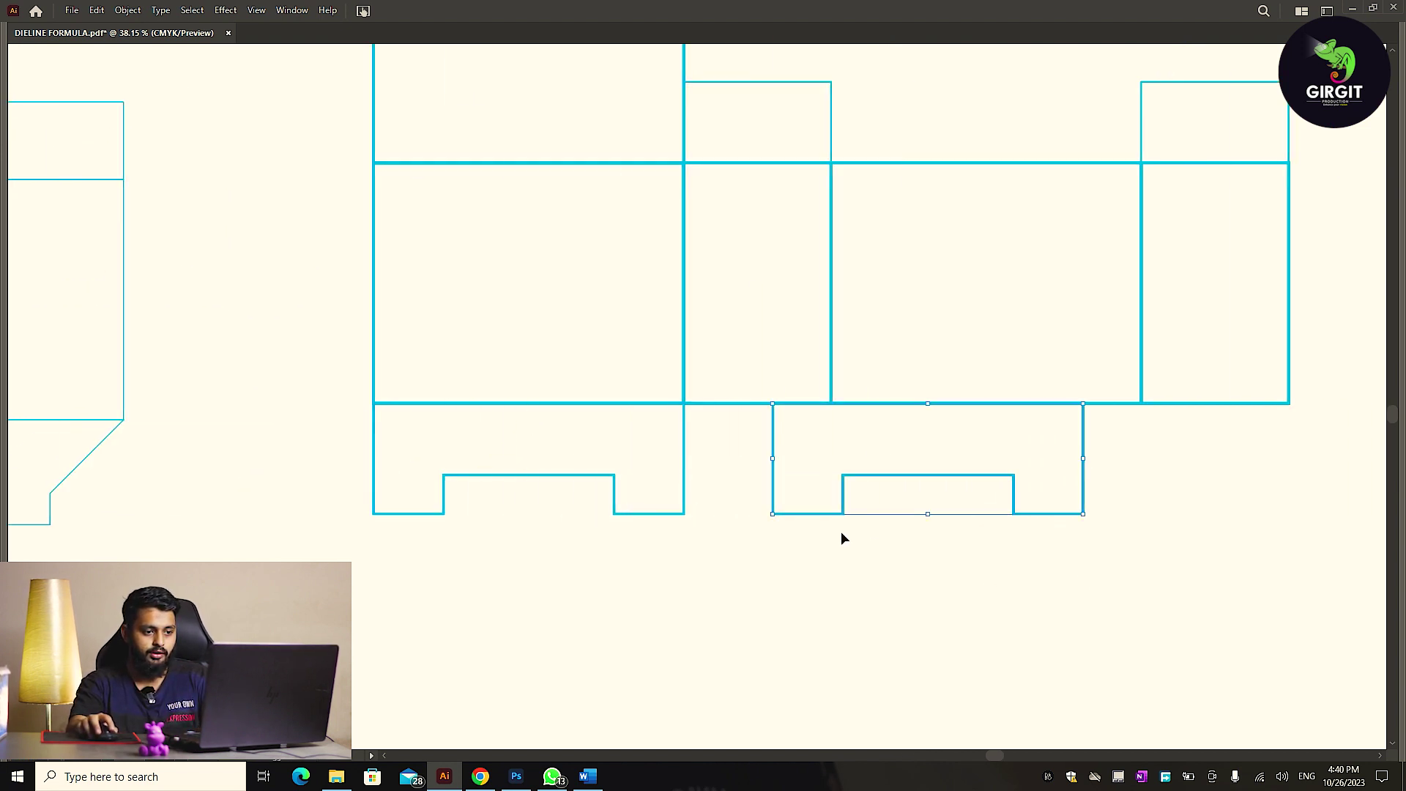
pyautogui.moveTo(955, 450); pyautogui.dragTo(752, 556)
pyautogui.press('Delete')
pyautogui.scroll(-3, 794, 496)
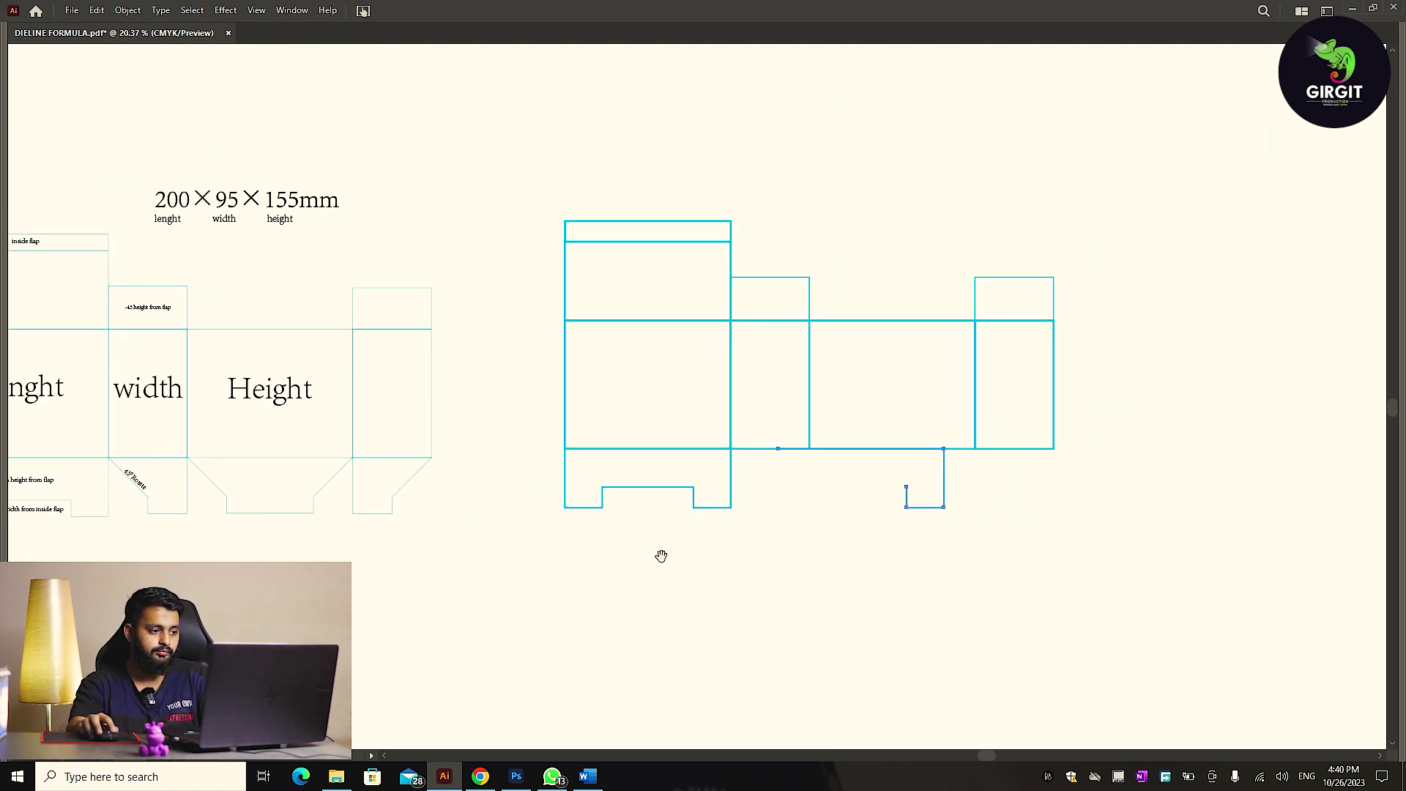
pyautogui.moveTo(942, 492); pyautogui.dragTo(912, 533)
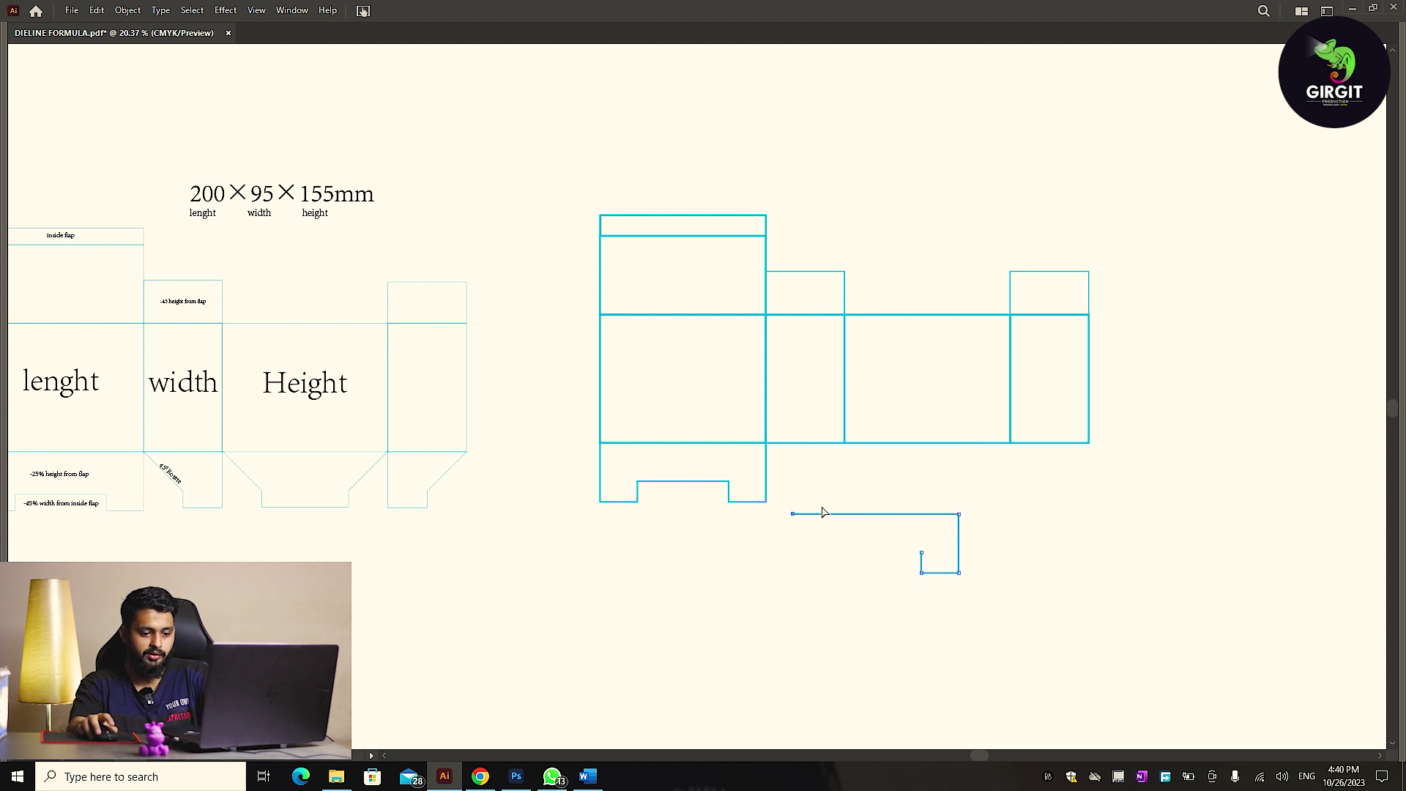
pyautogui.press('Delete')
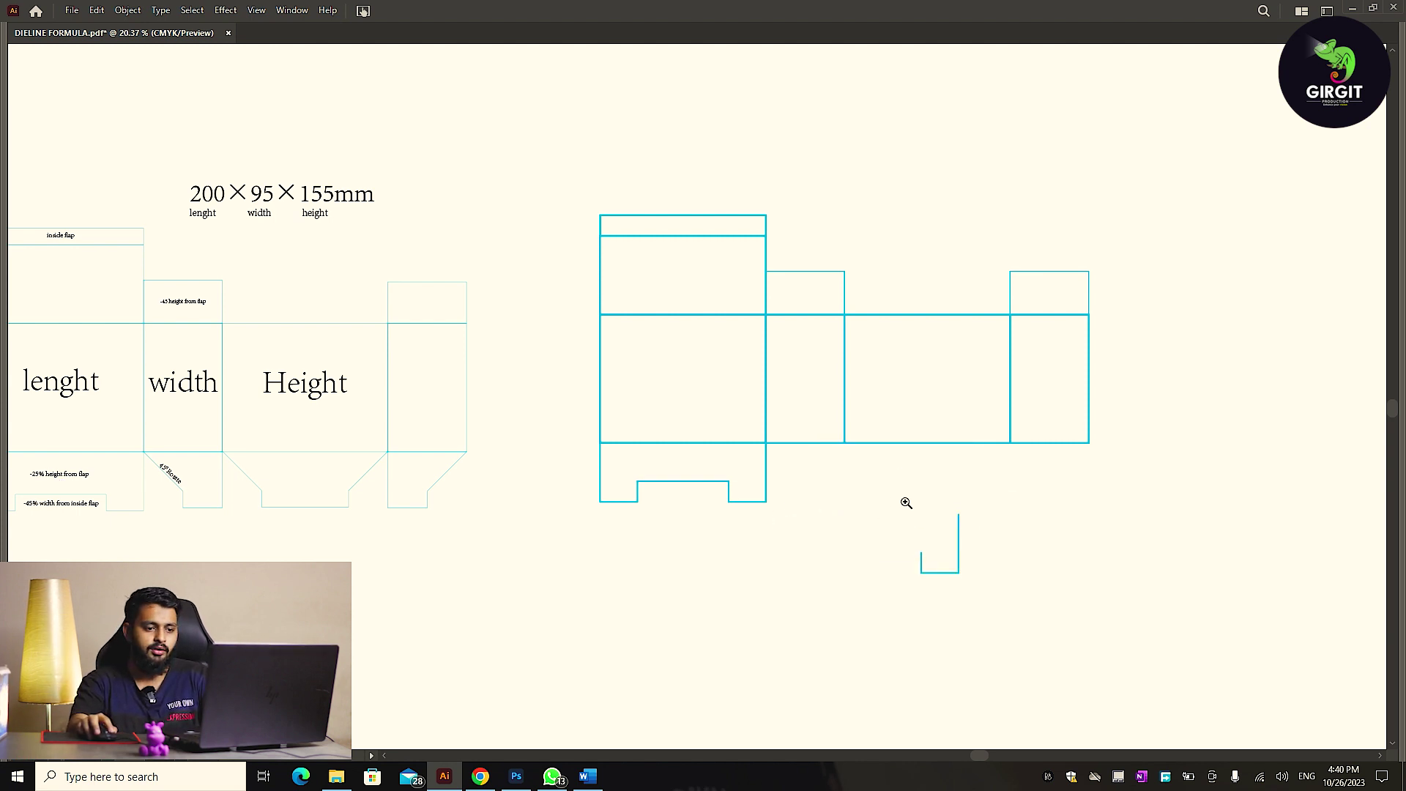
pyautogui.scroll(2, 906, 502)
pyautogui.press('Tab')
# Position the corner piece under the width panel, snapping its vertical edge in outline view.
pyautogui.moveTo(1028, 563); pyautogui.dragTo(861, 451)
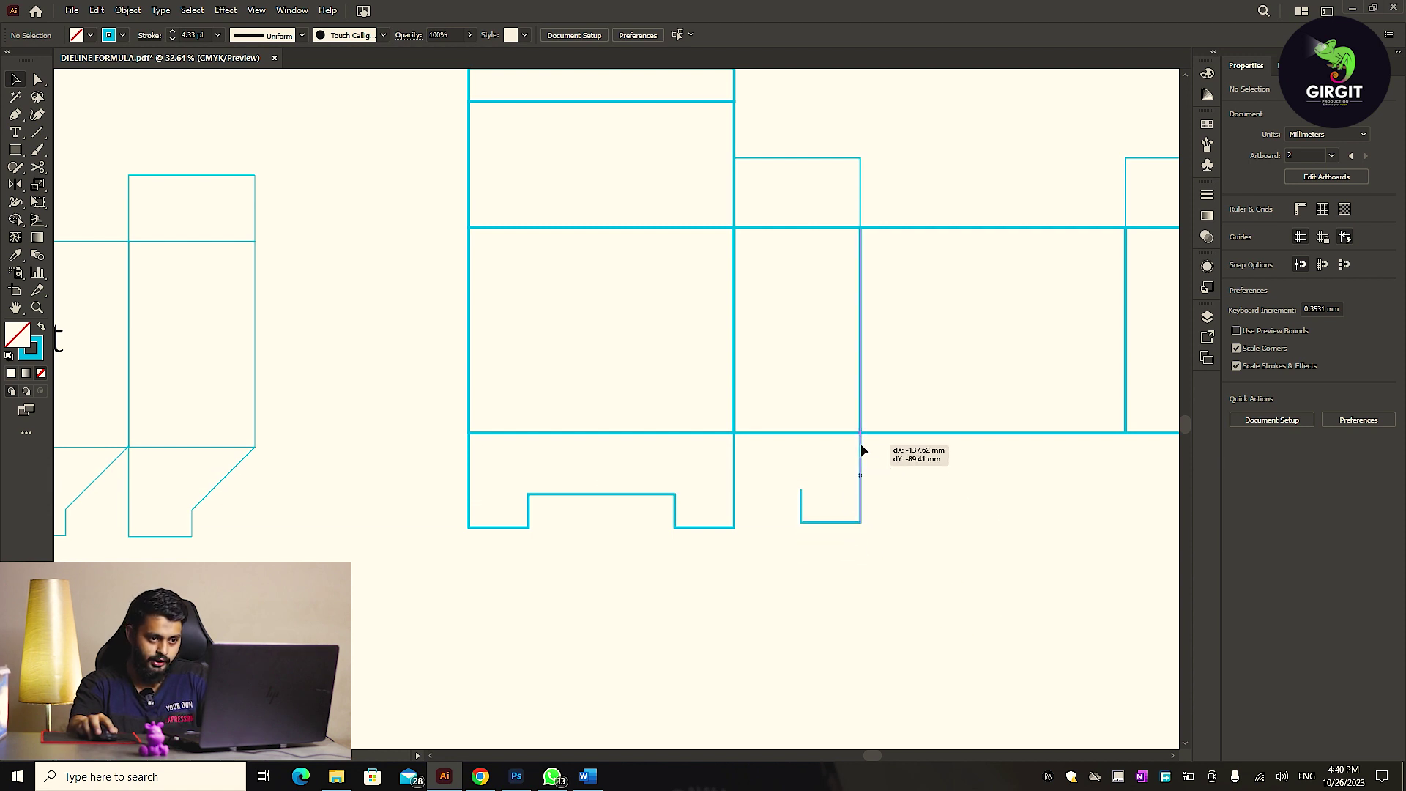
pyautogui.moveTo(861, 451); pyautogui.dragTo(860, 449)
pyautogui.scroll(6, 850, 484)
pyautogui.hotkey('ctrl', 'y')
pyautogui.scroll(10, 948, 314)
pyautogui.moveTo(604, 323); pyautogui.dragTo(600, 376)
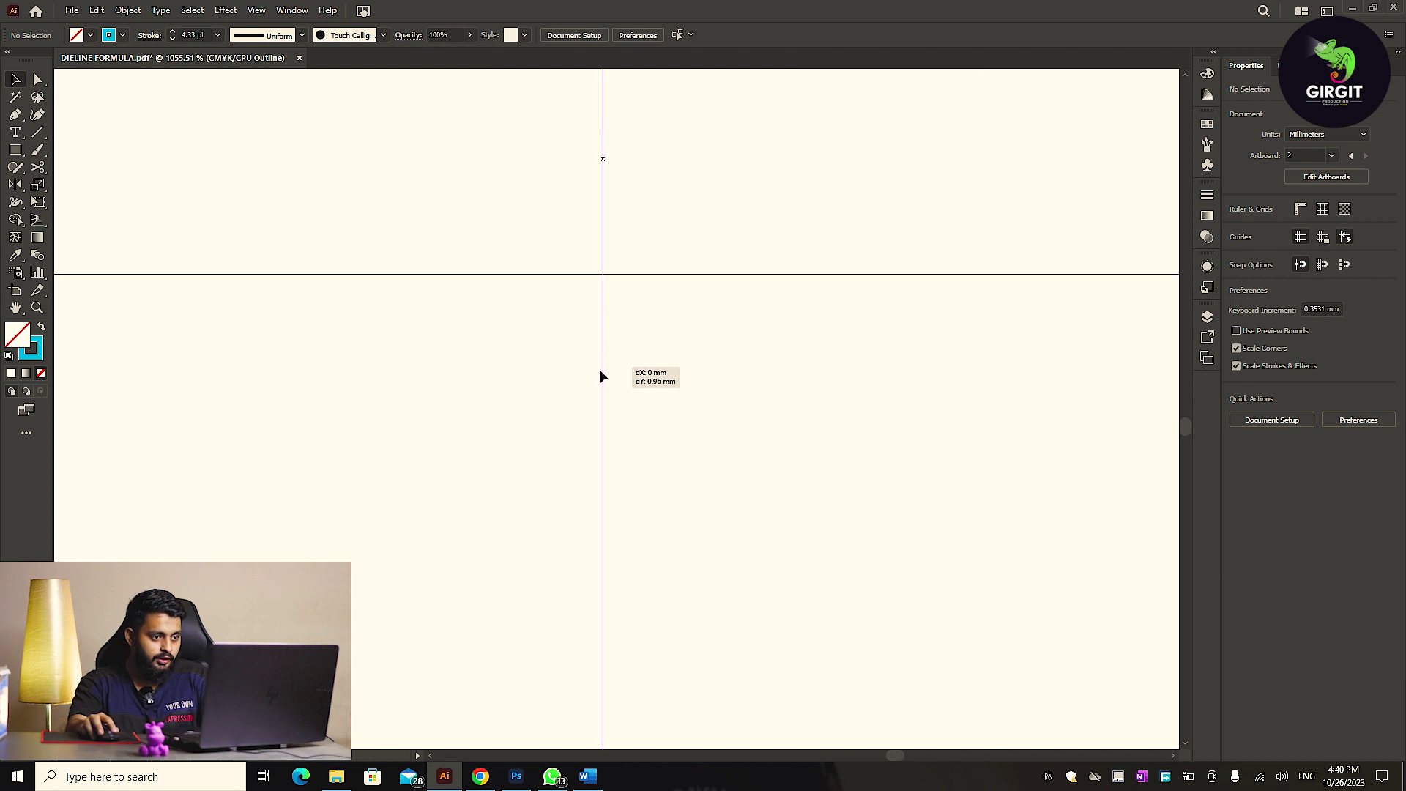
pyautogui.moveTo(600, 377); pyautogui.dragTo(602, 481)
pyautogui.hotkey('ctrl', 'y')
pyautogui.scroll(-10, 670, 464)
pyautogui.scroll(3, 695, 541)
pyautogui.click(694, 541)
# Draw the 45° diagonal edge with the Pen, up to the fold corner.
pyautogui.press('p')
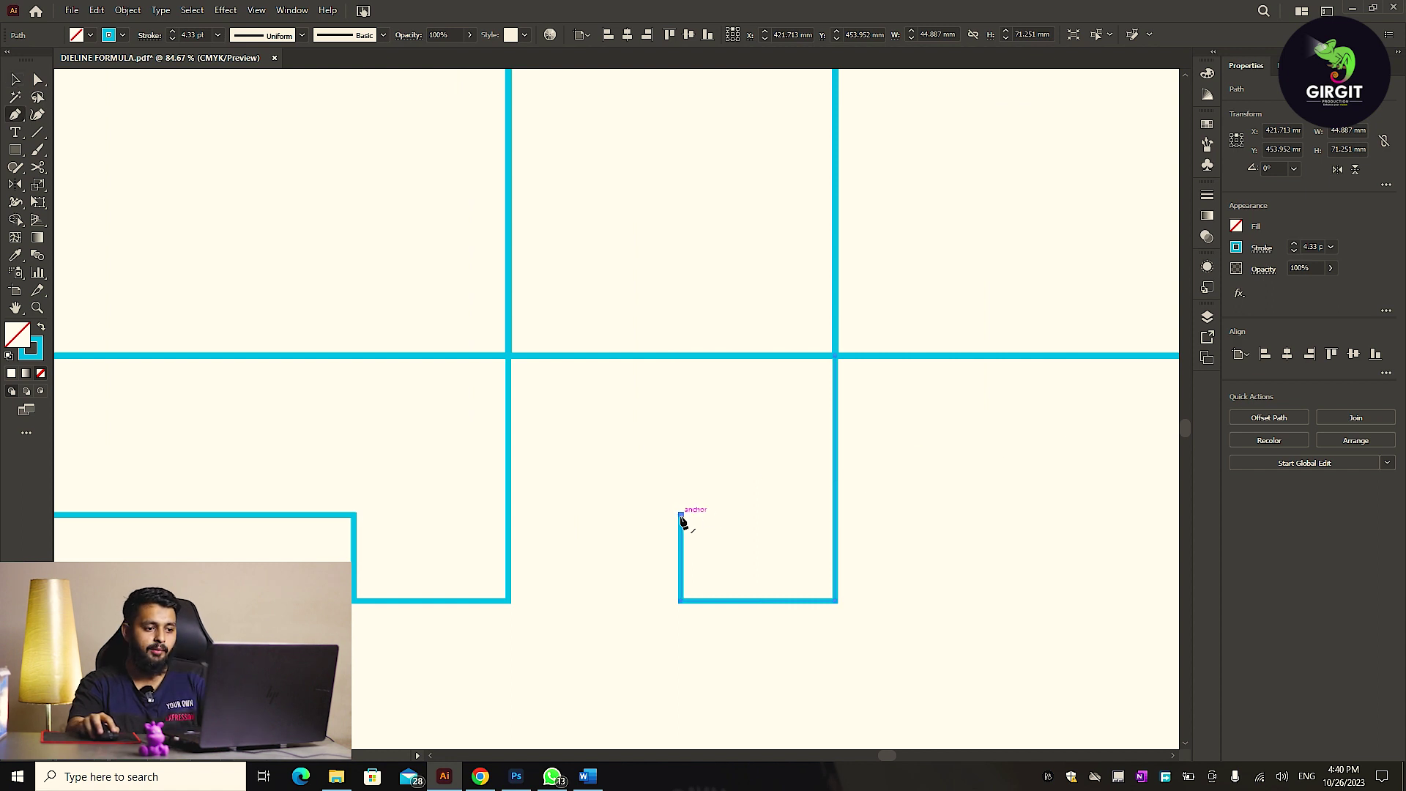
pyautogui.click(681, 516)
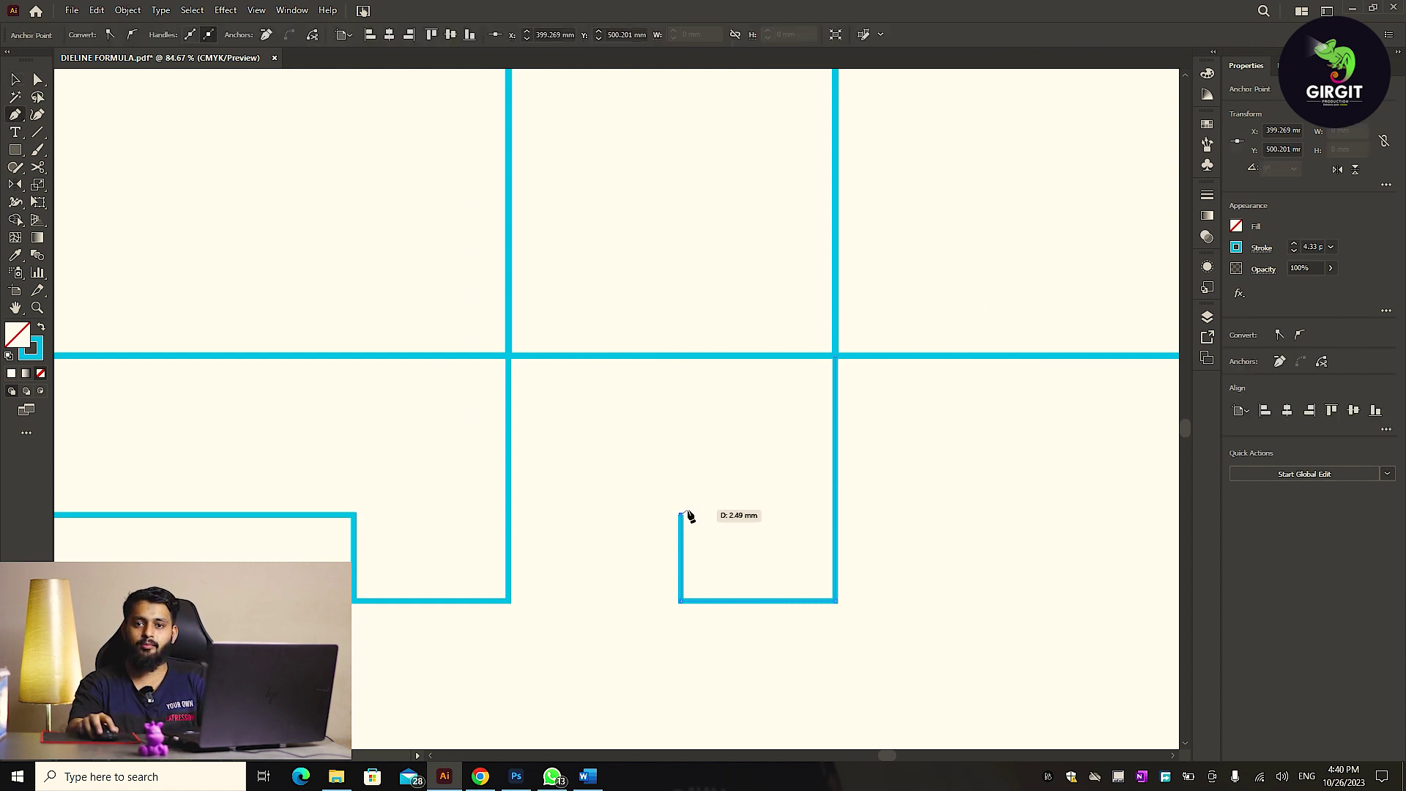
pyautogui.click(513, 359)
pyautogui.scroll(-5, 688, 484)
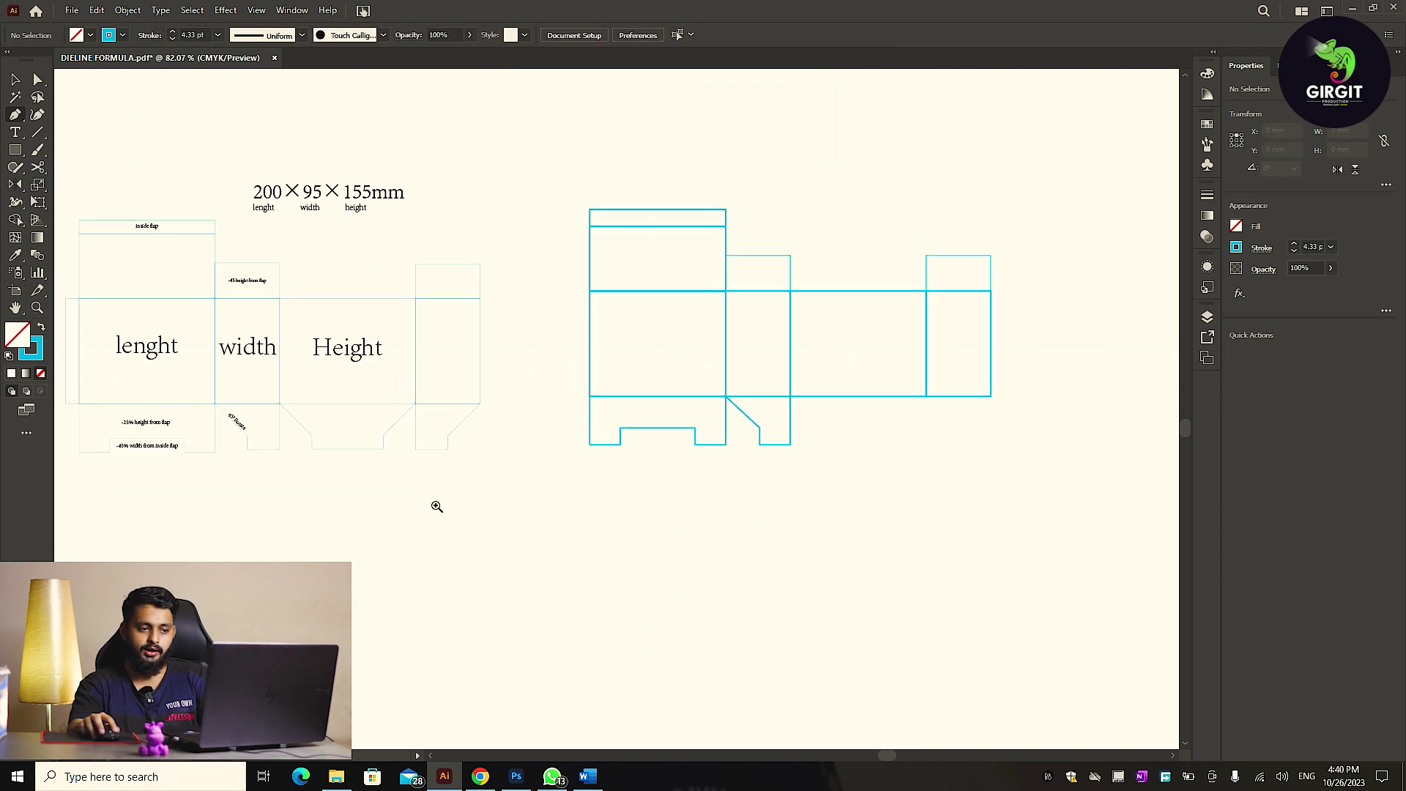
pyautogui.scroll(3, 839, 405)
pyautogui.moveTo(935, 476); pyautogui.dragTo(789, 539)
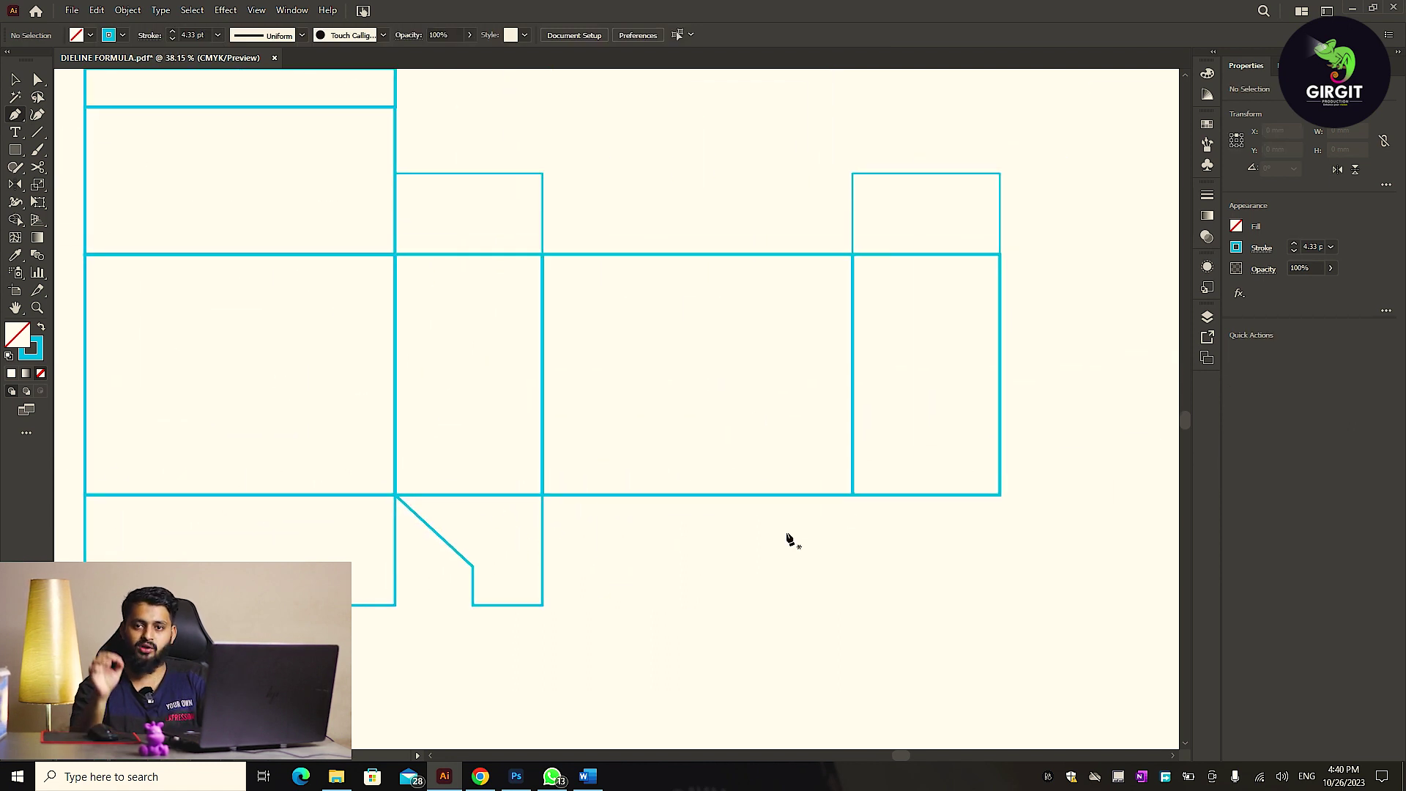
pyautogui.moveTo(522, 574); pyautogui.dragTo(911, 622)
# Copy the angled flap under the rightmost narrow panel.
pyautogui.press('Tab')
pyautogui.scroll(-2, 722, 653)
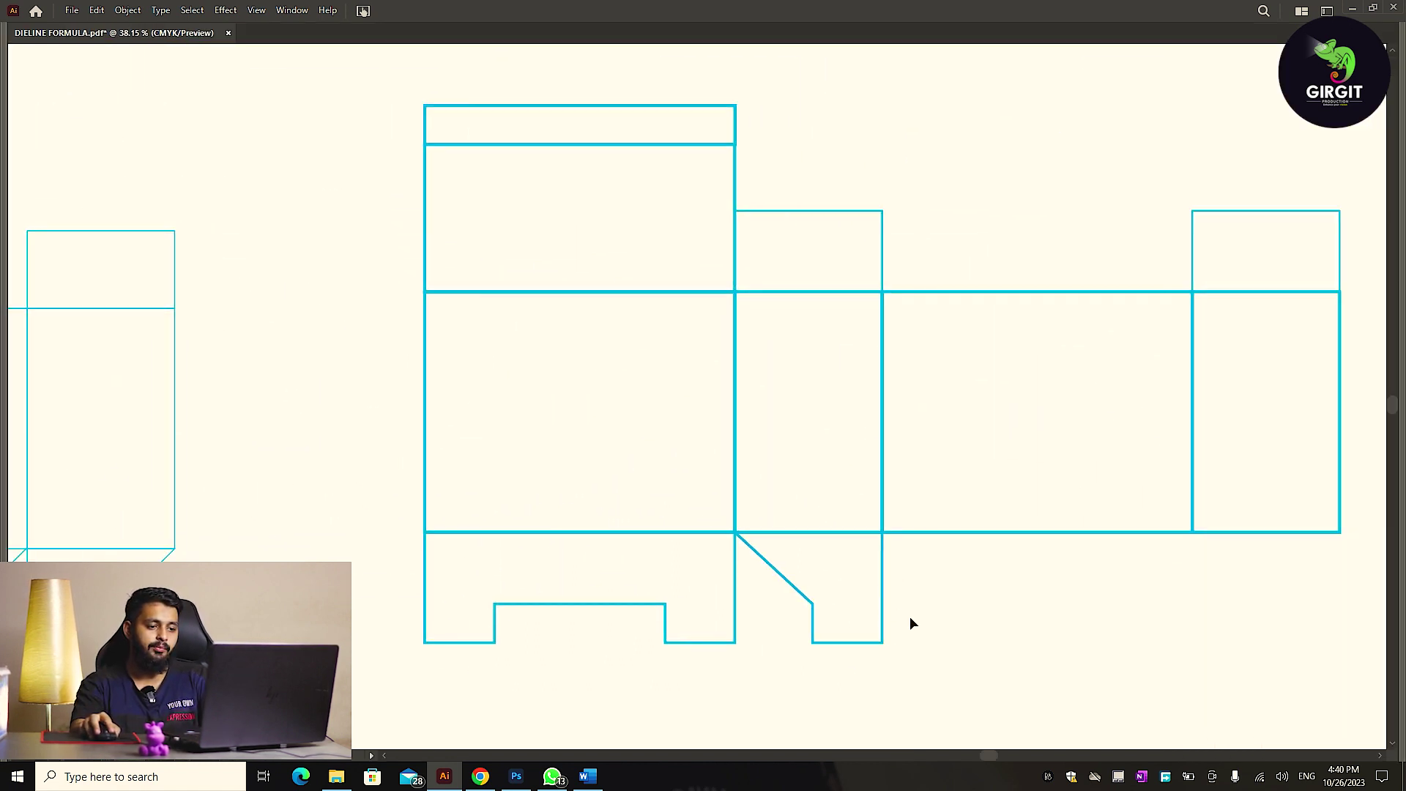
pyautogui.scroll(-1, 797, 576)
pyautogui.moveTo(847, 560); pyautogui.dragTo(1063, 574)
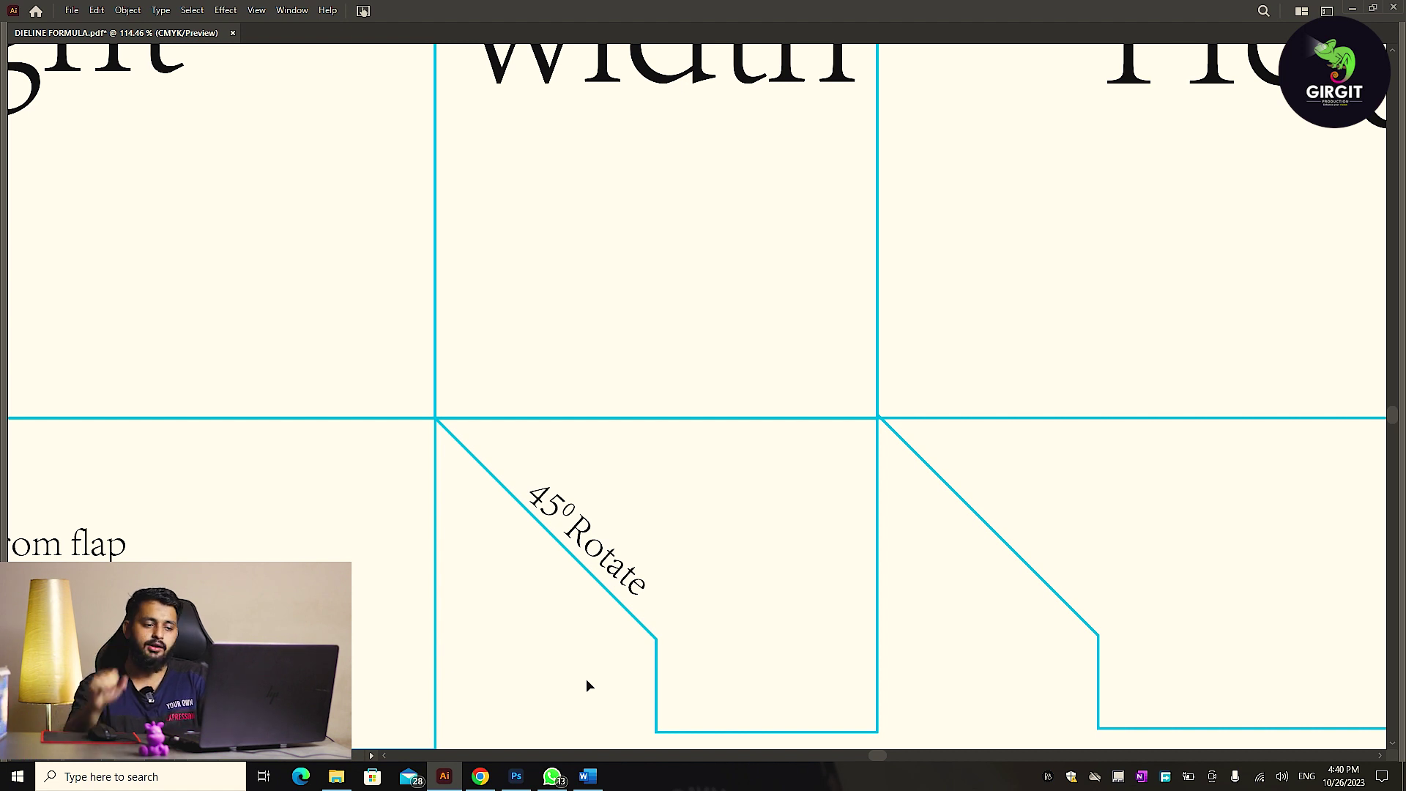
pyautogui.scroll(-3, 632, 593)
pyautogui.moveTo(641, 595); pyautogui.dragTo(413, 588)
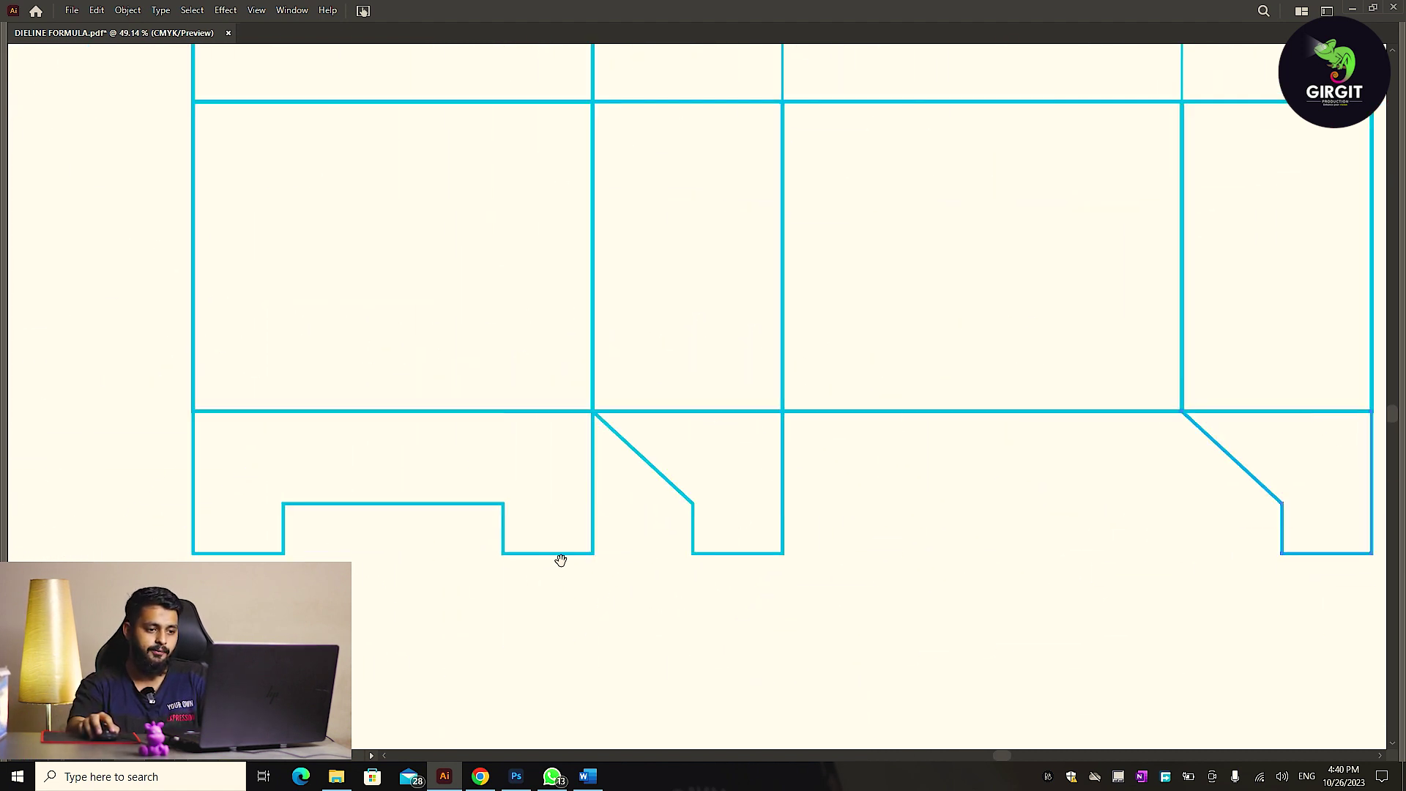
pyautogui.scroll(-2, 946, 464)
pyautogui.press('Tab')
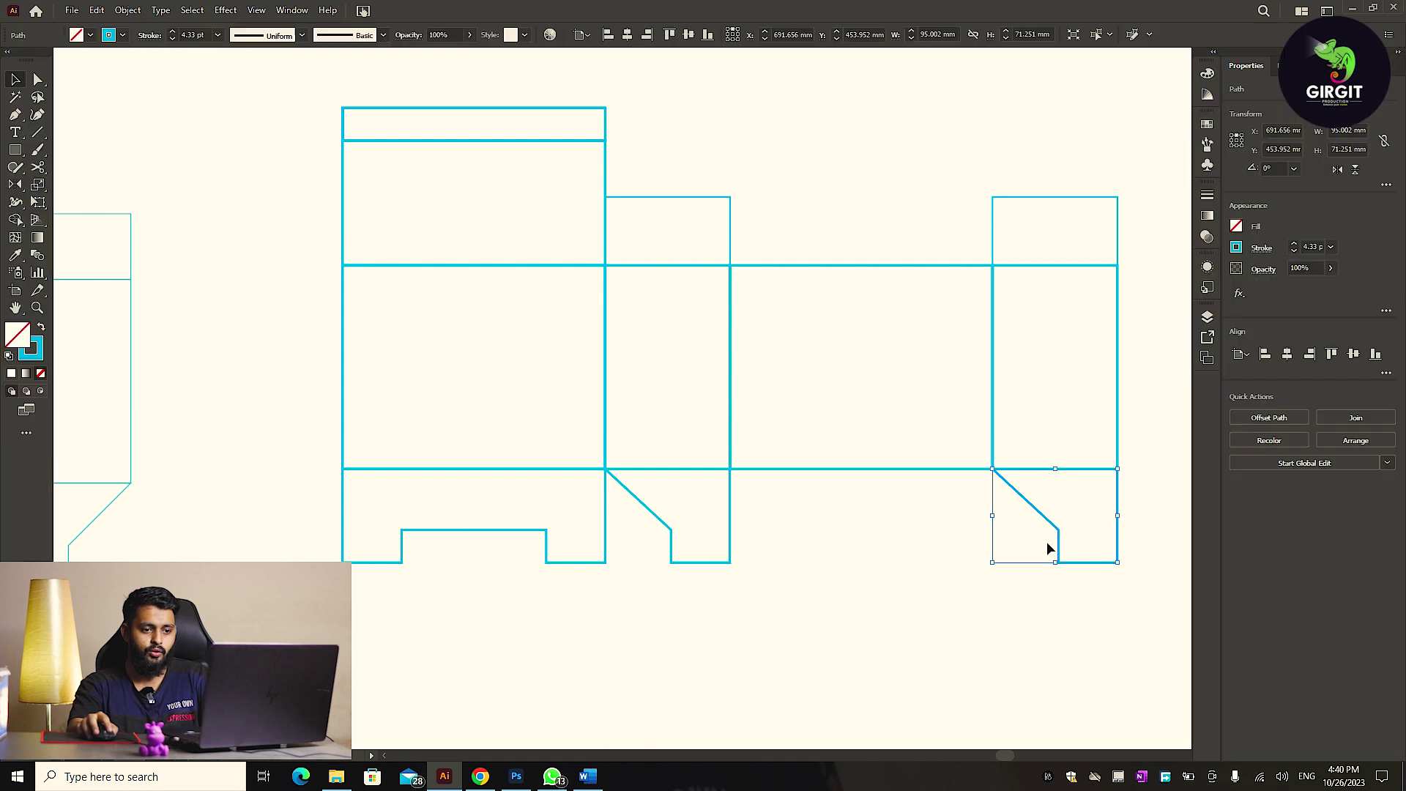
# Reflect the copied flap horizontally with the Reflect tool and deselect it.
pyautogui.press('o')
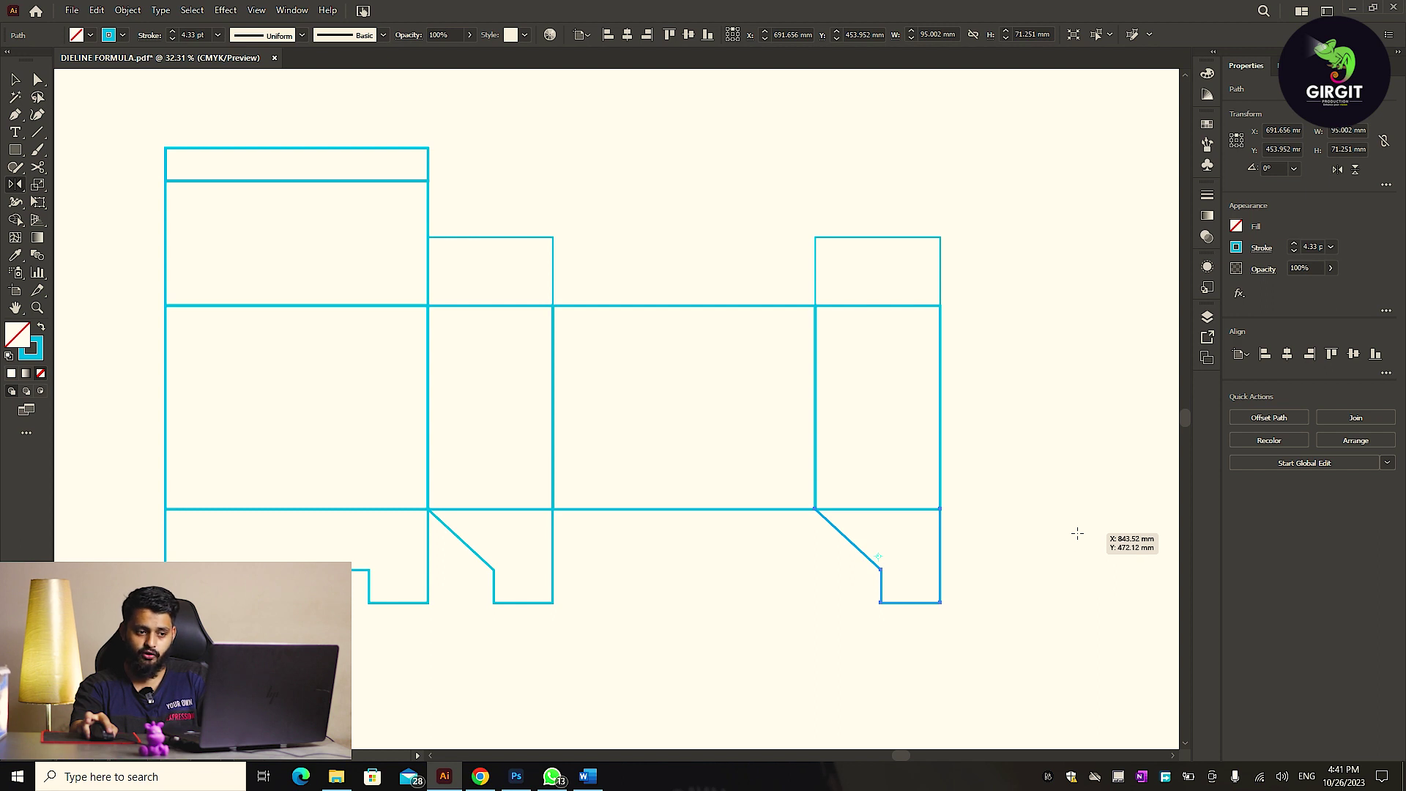
pyautogui.moveTo(1077, 533); pyautogui.dragTo(755, 599)
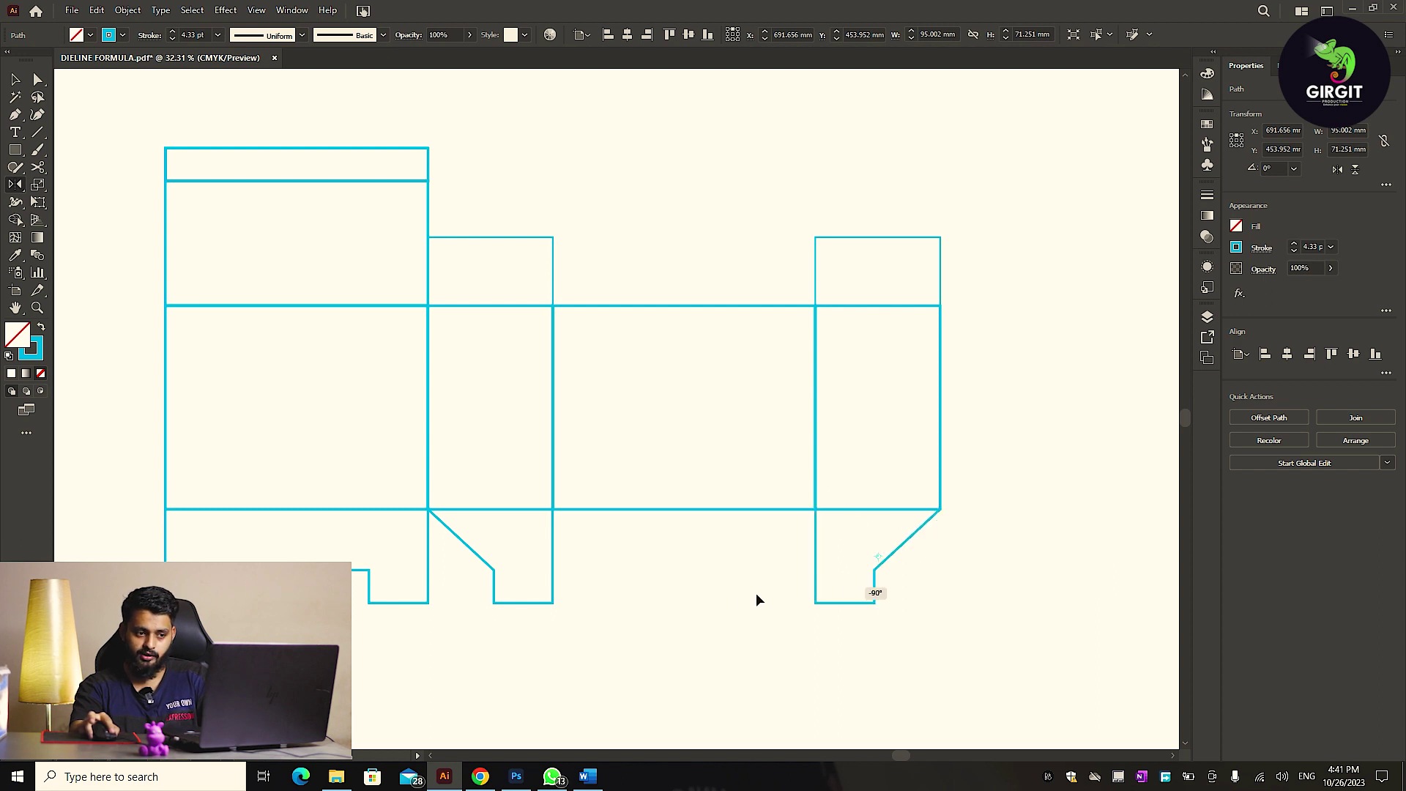
pyautogui.press('v')
pyautogui.click(697, 603)
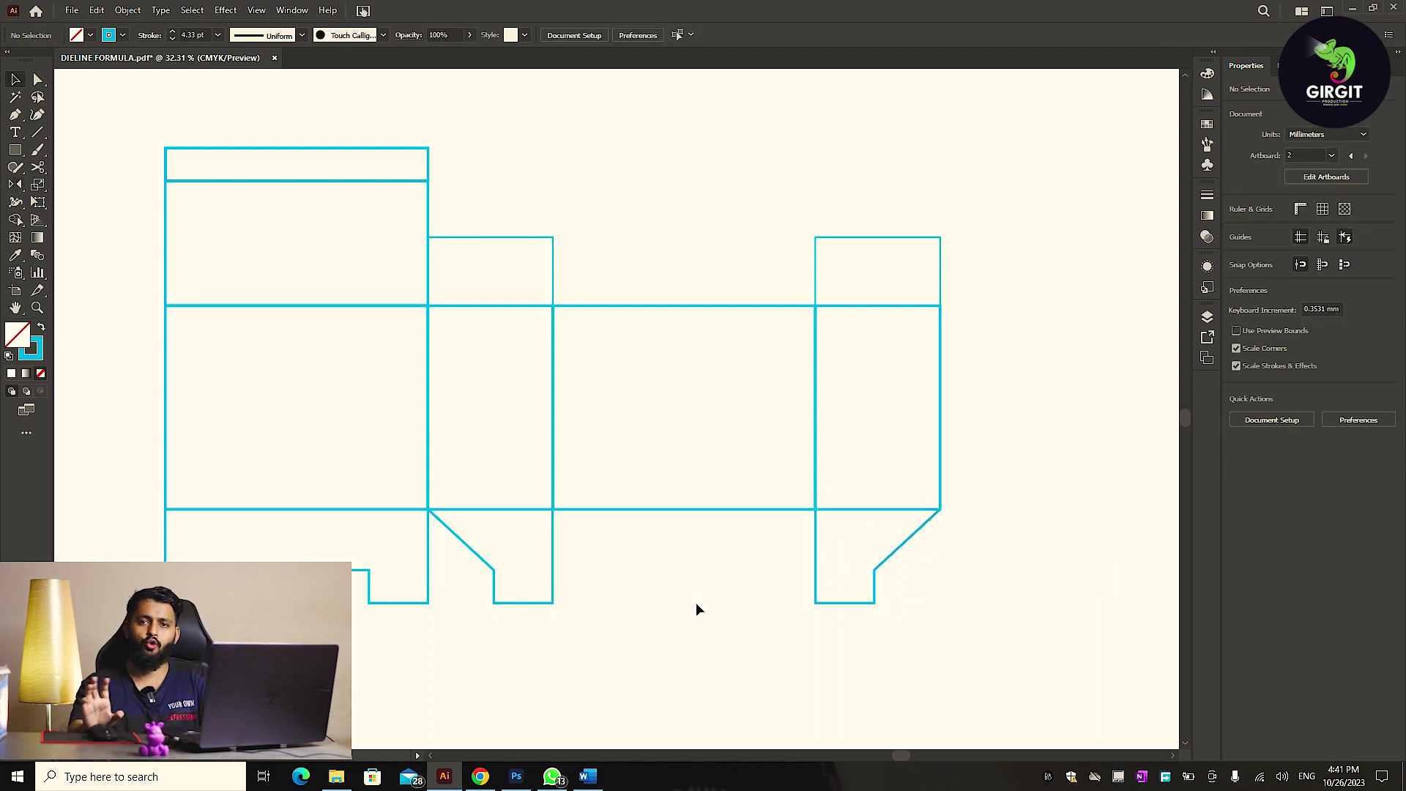
pyautogui.scroll(-2, 688, 608)
pyautogui.hscroll(-5, 521, 556)
pyautogui.hscroll(-5, 380, 537)
pyautogui.press('Tab')
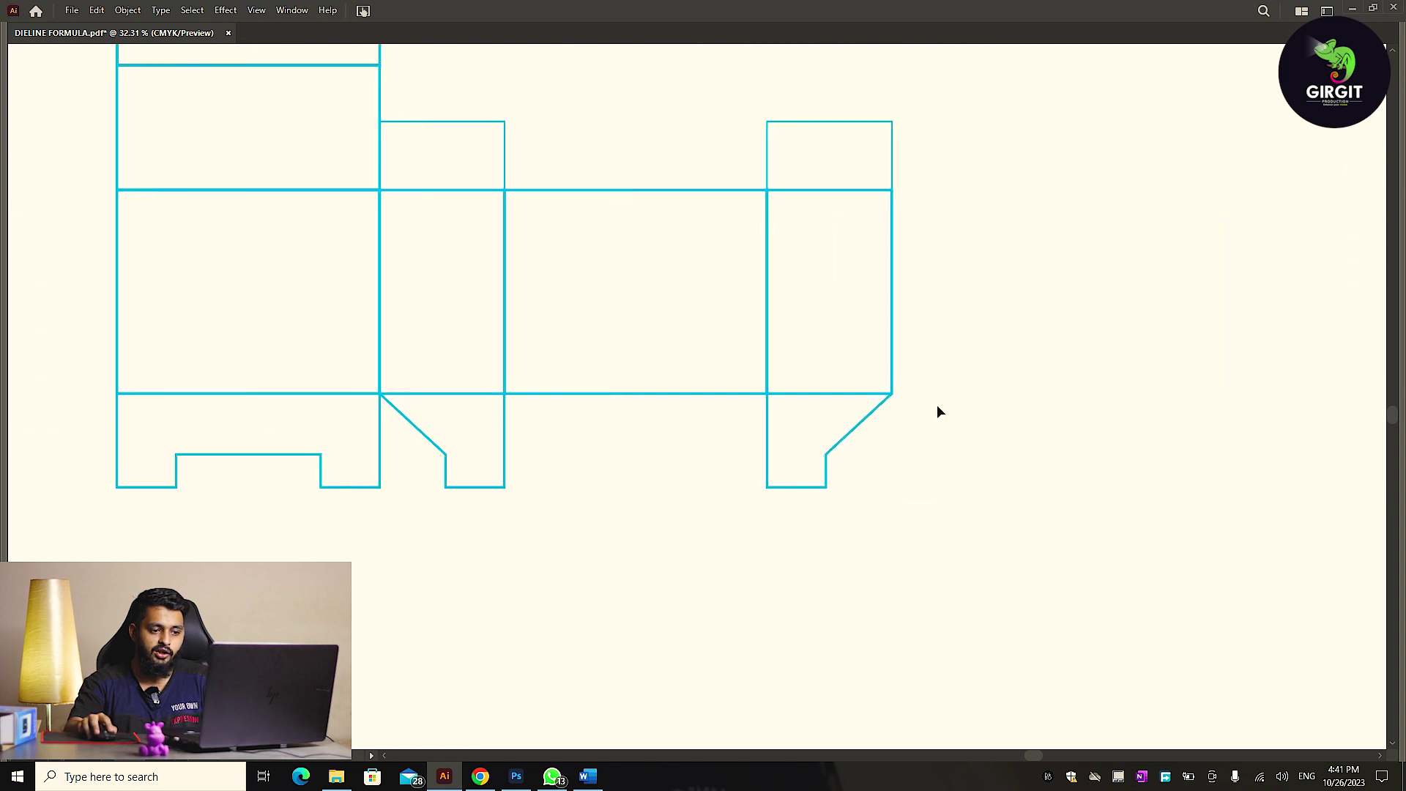
# Place two angled flap copies under the height panel, one mirrored, and delete their inner edges.
pyautogui.moveTo(854, 432); pyautogui.dragTo(729, 432)
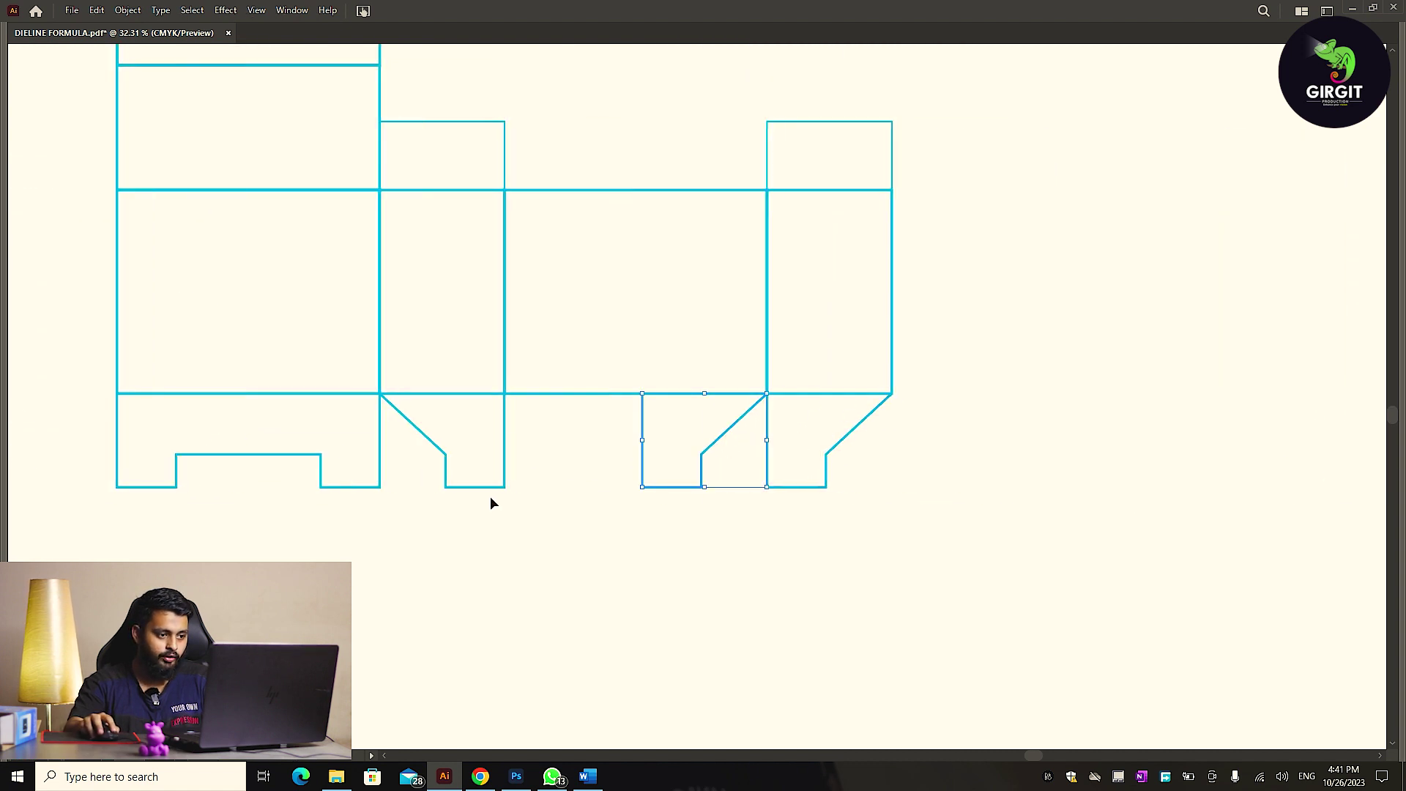
pyautogui.moveTo(494, 489); pyautogui.dragTo(662, 487)
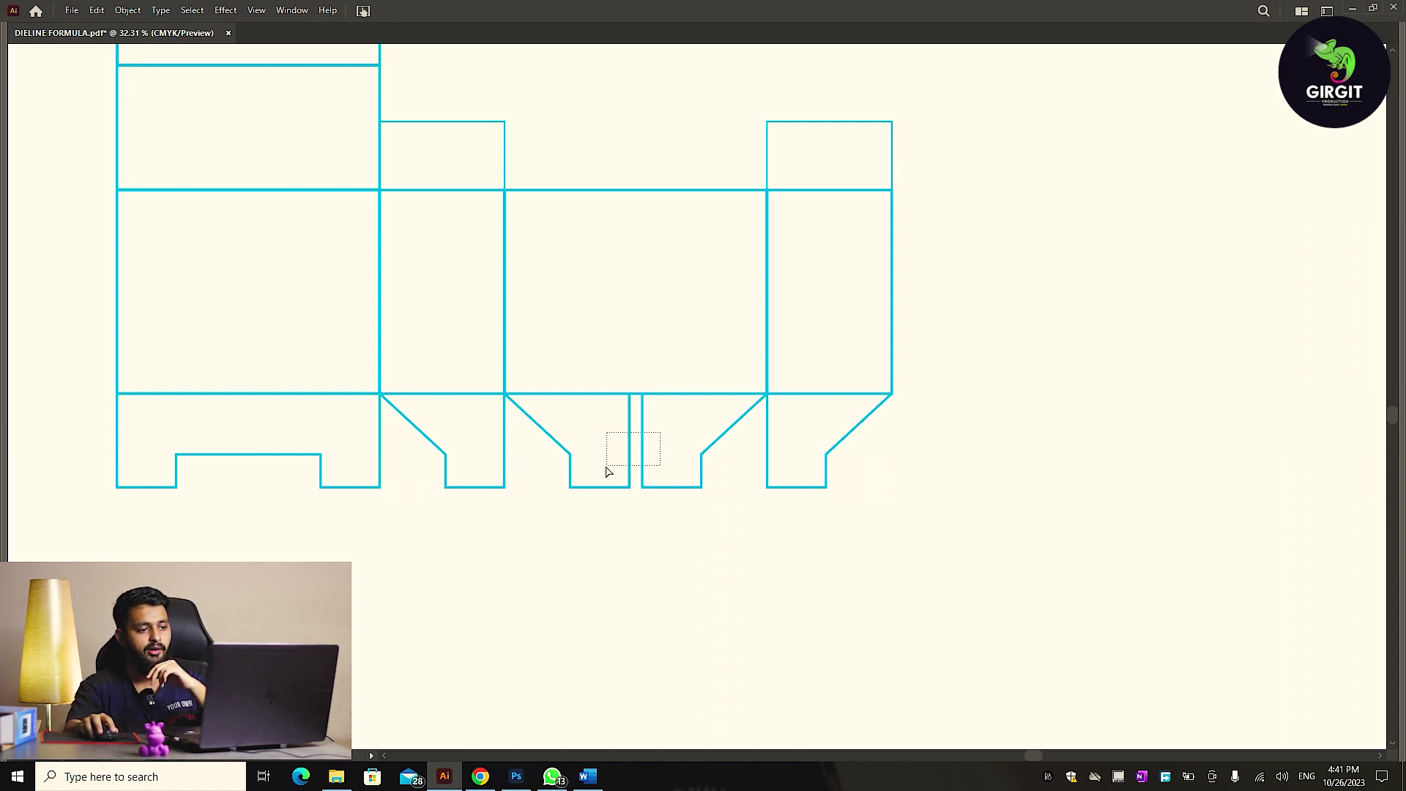
pyautogui.moveTo(608, 460); pyautogui.dragTo(611, 460)
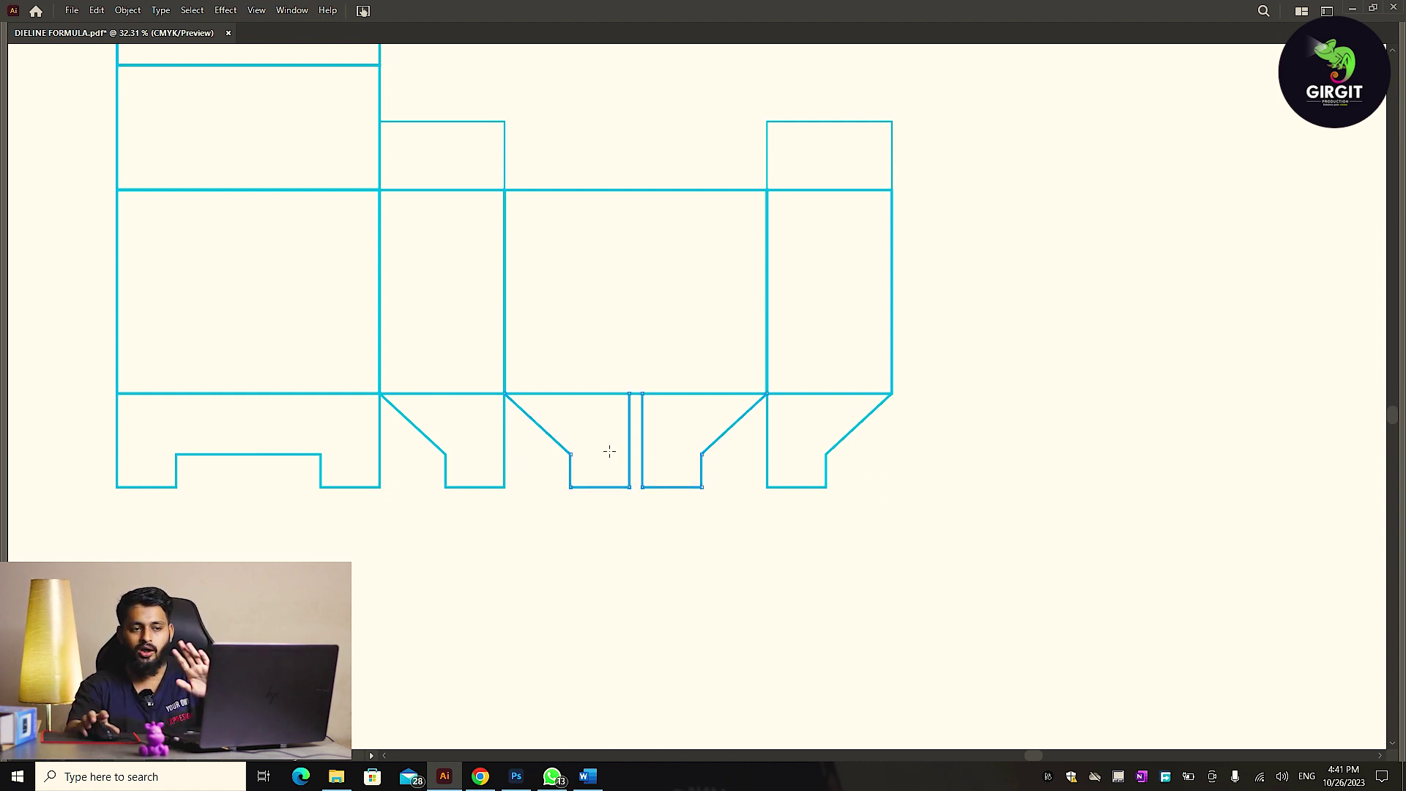
pyautogui.press('Delete')
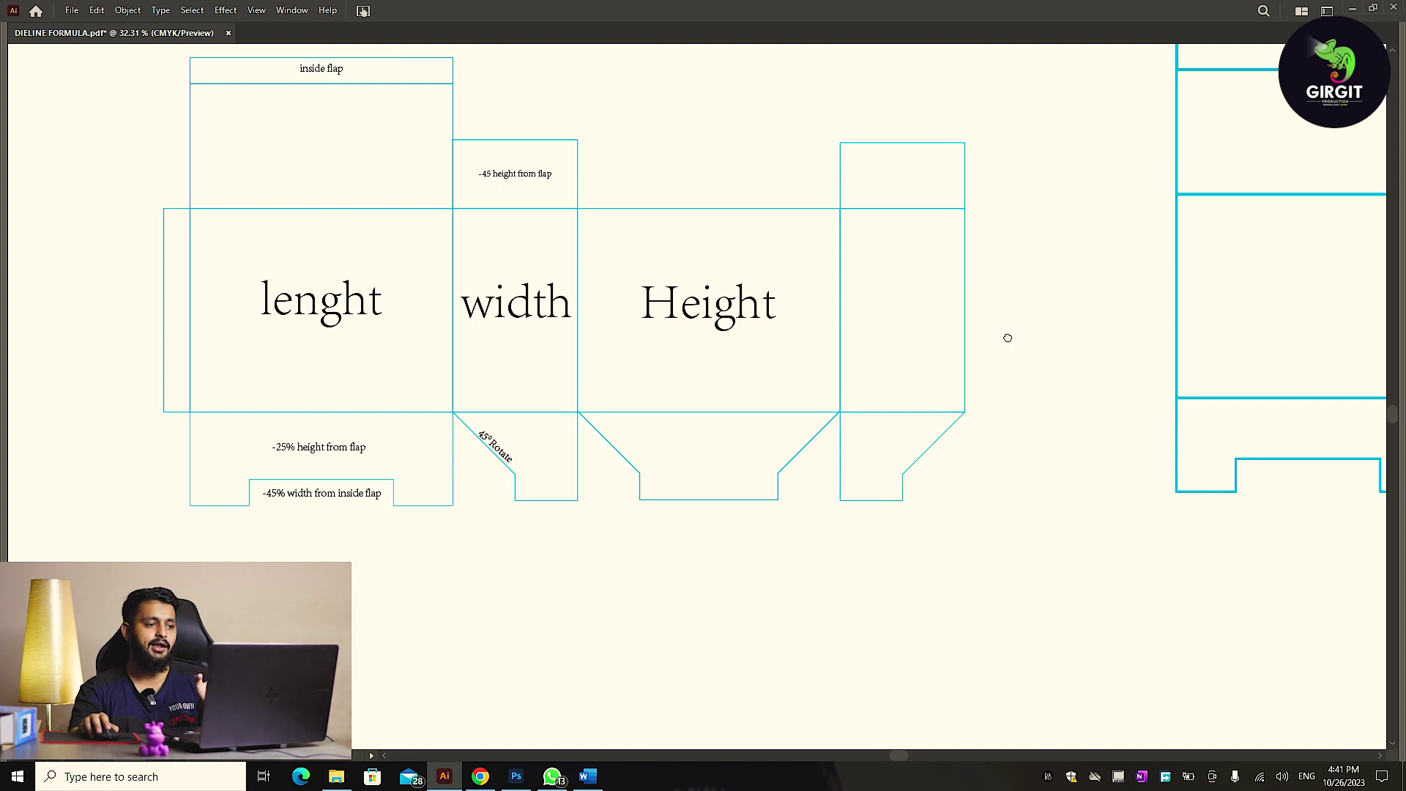
pyautogui.moveTo(1008, 337); pyautogui.dragTo(859, 379)
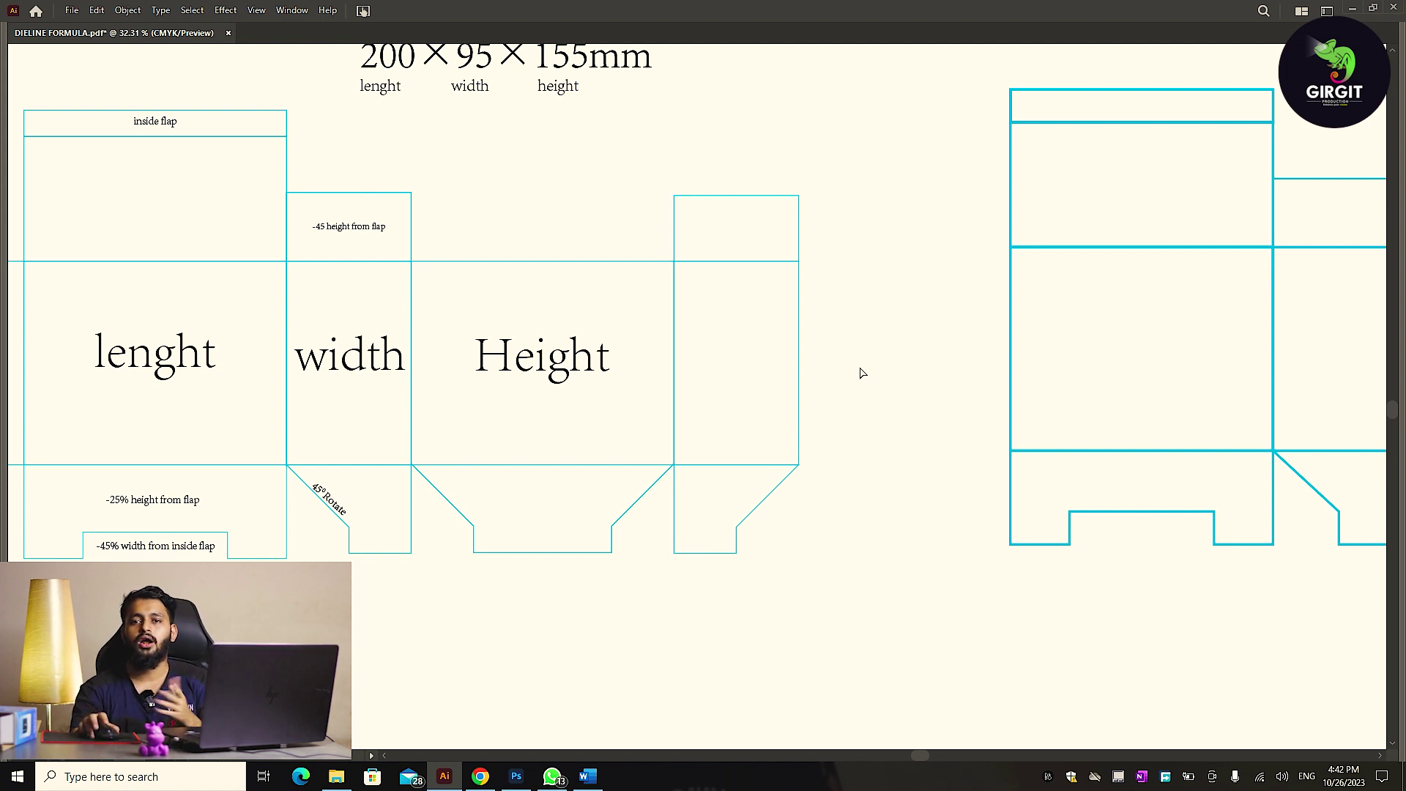
pyautogui.hscroll(3, 862, 373)
pyautogui.hscroll(3, 837, 345)
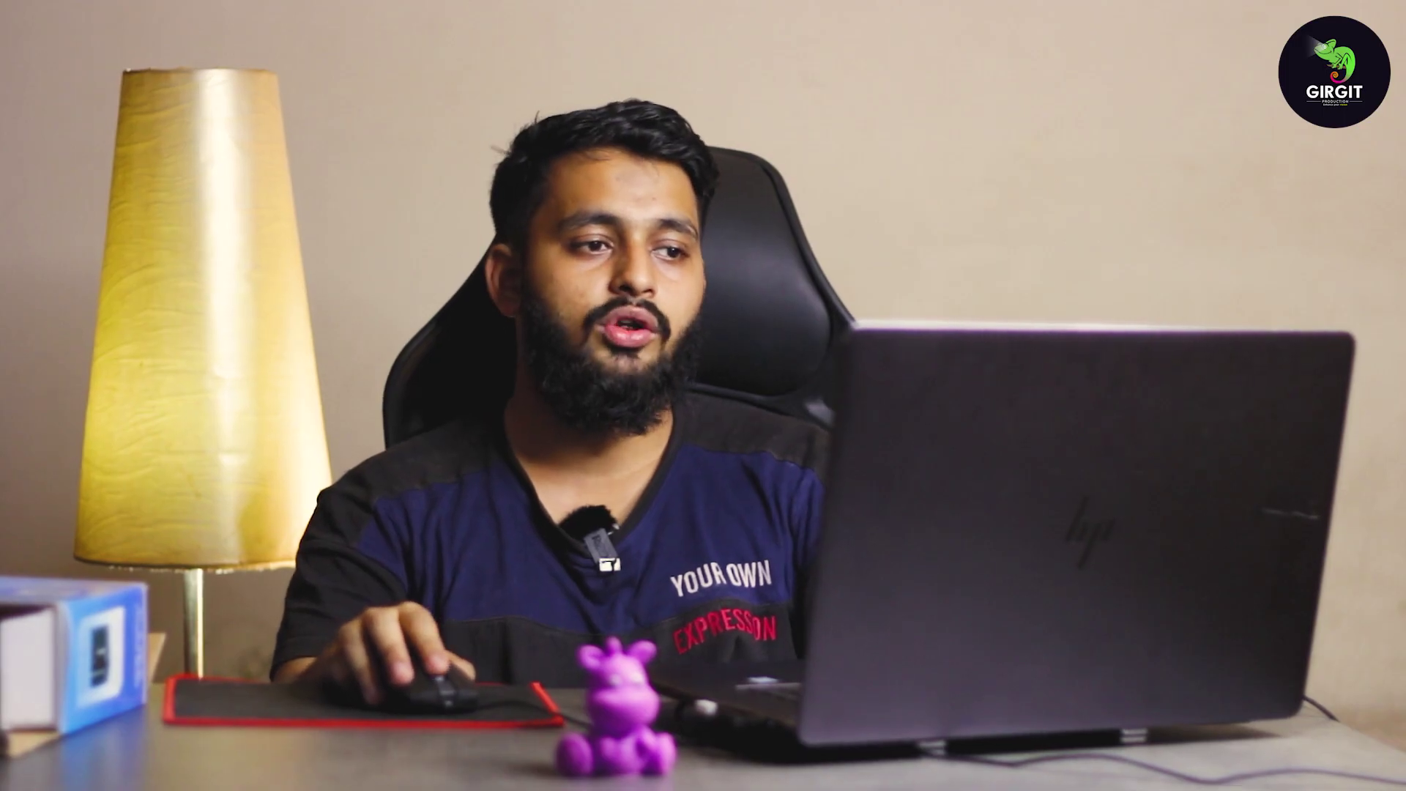